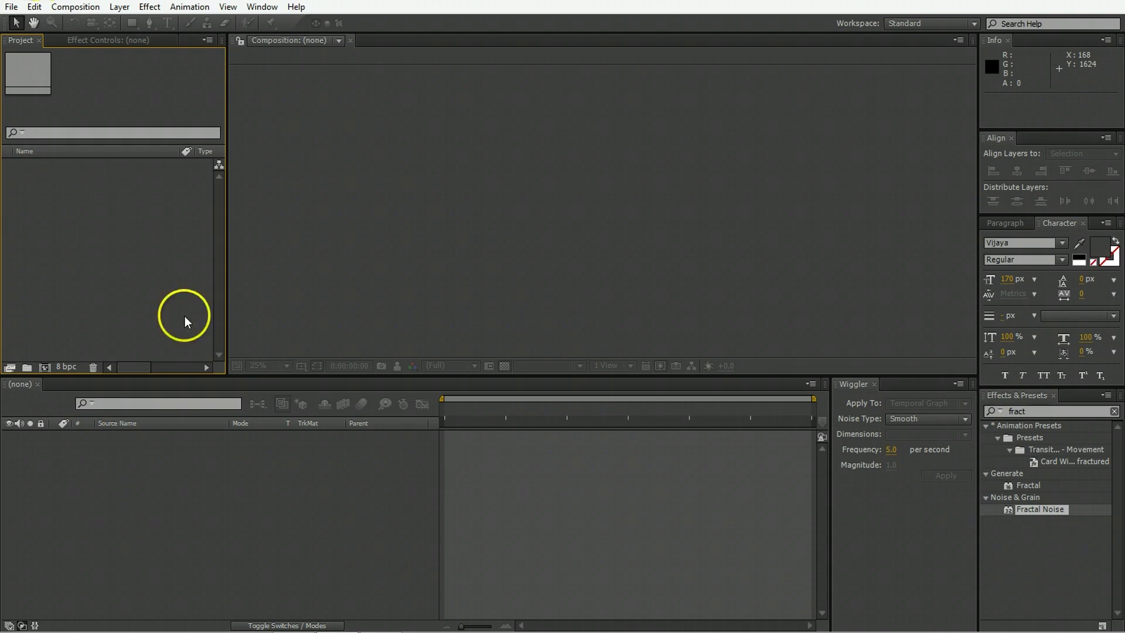
Create a new composition using the HDTV 1080 25 preset.
click(44, 367)
click(238, 149)
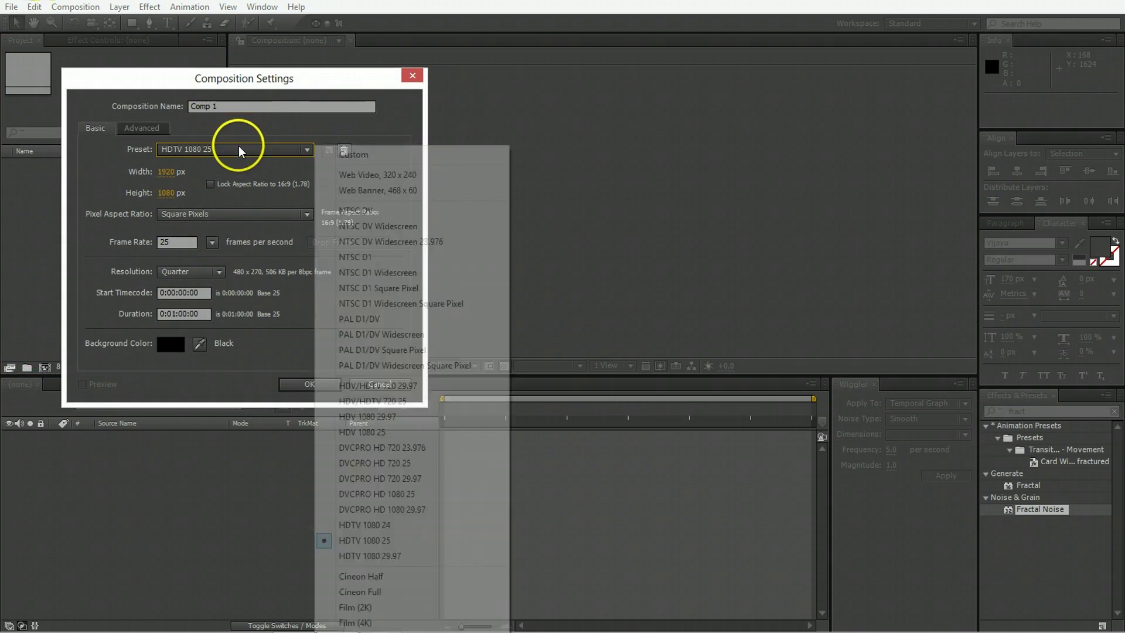
click(328, 540)
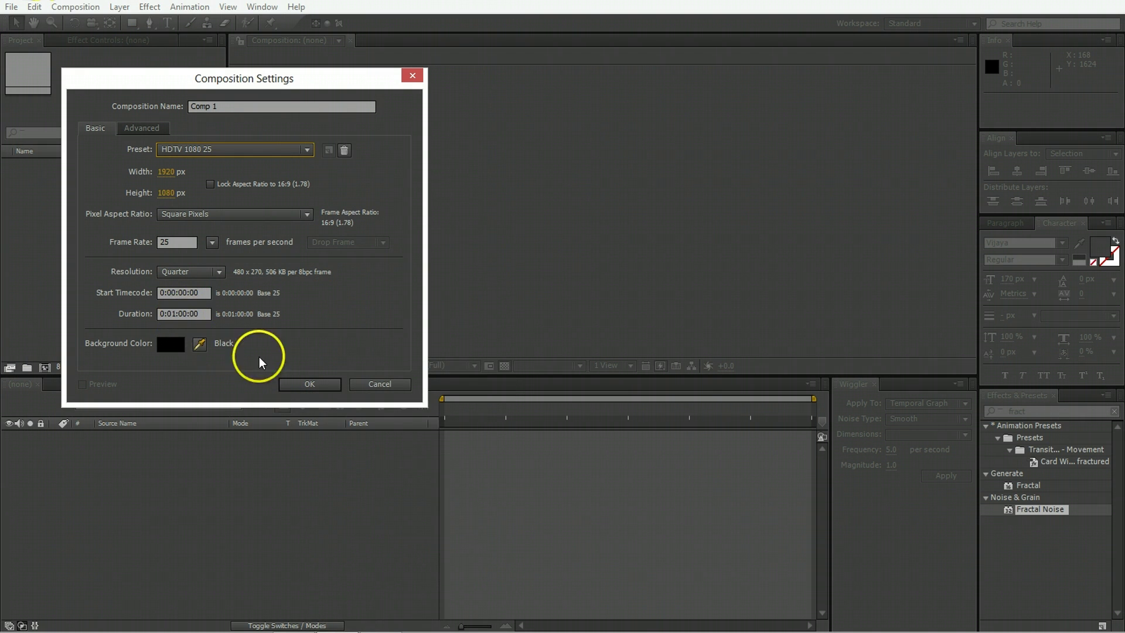
click(307, 384)
Create a shape layer and add a rectangle path to it.
click(119, 6)
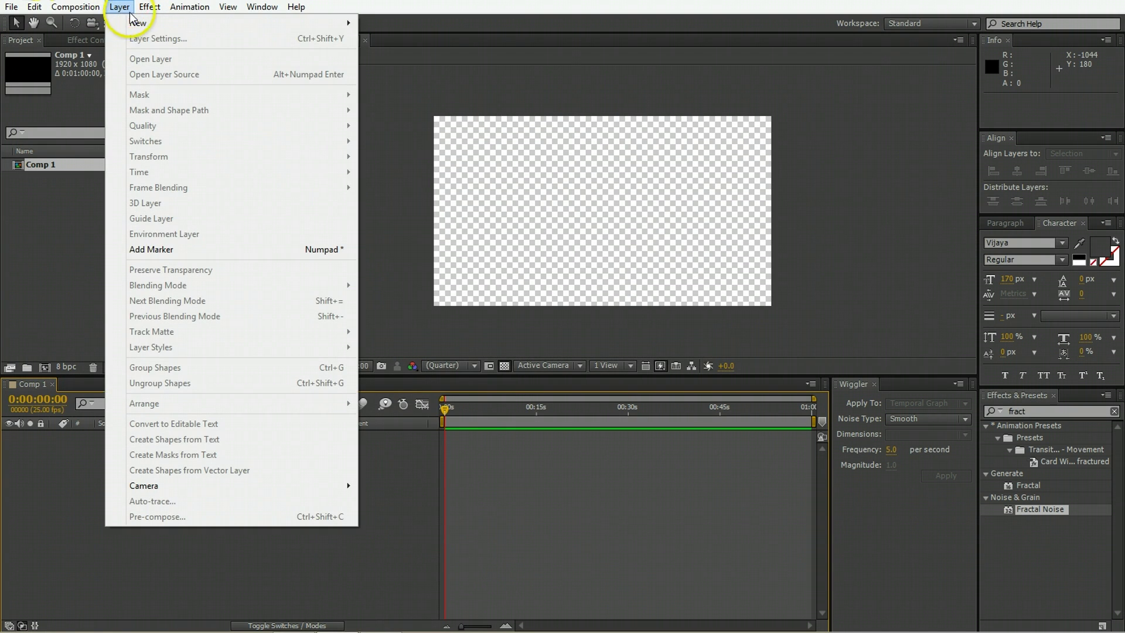
mouse_move(137, 24)
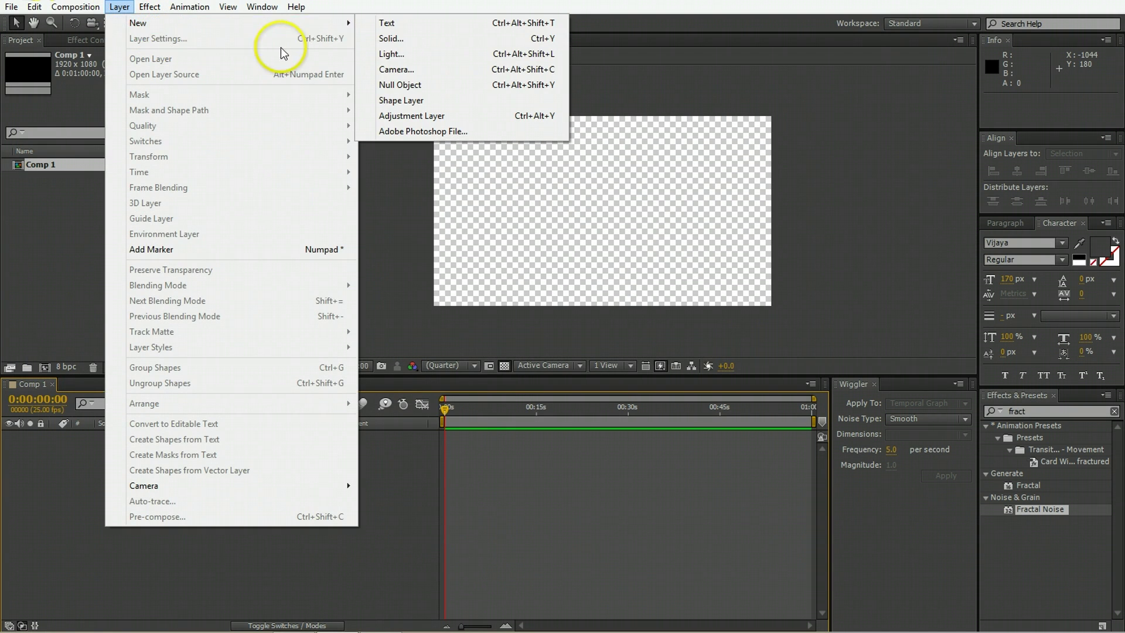
click(420, 103)
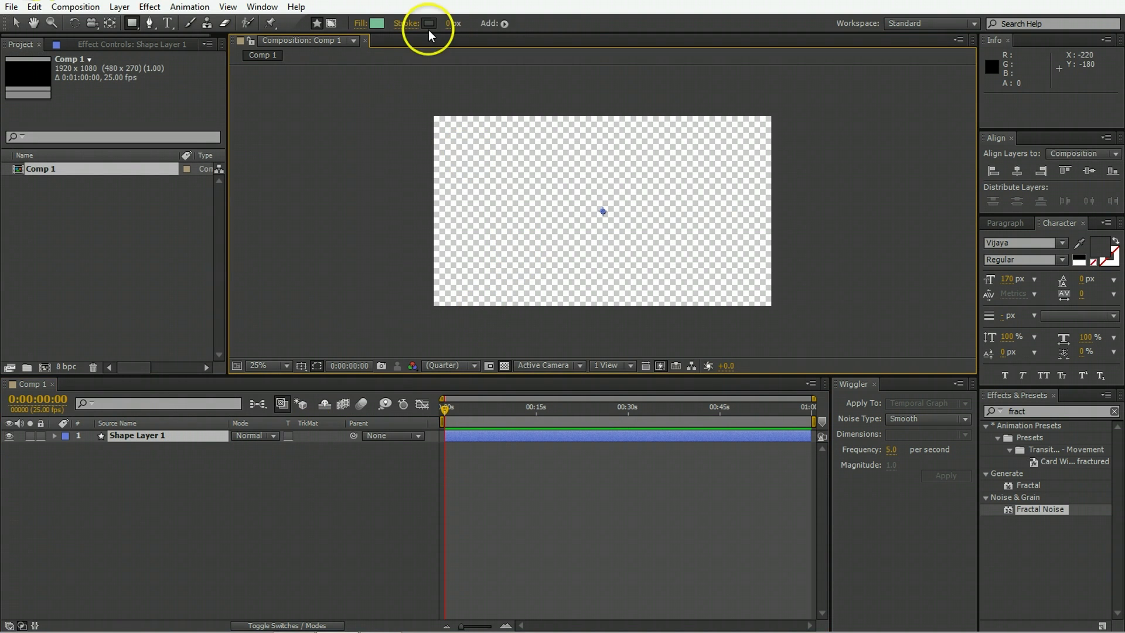
click(503, 22)
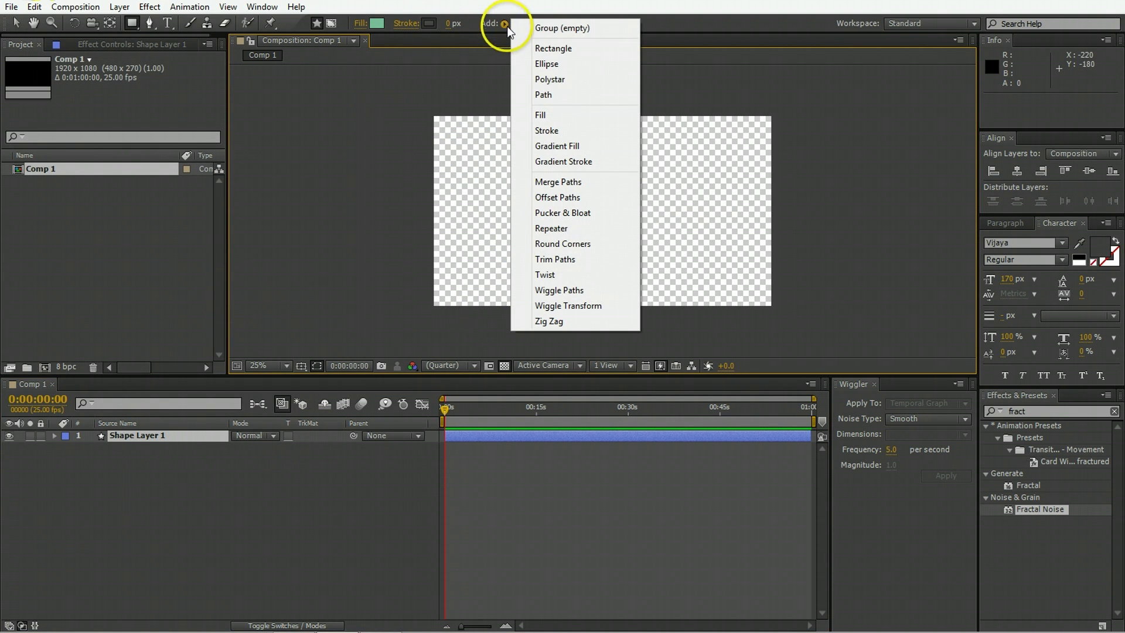
click(530, 48)
Unlink the rectangle path's size proportions and set its size to 800 by 200.
click(107, 443)
click(80, 460)
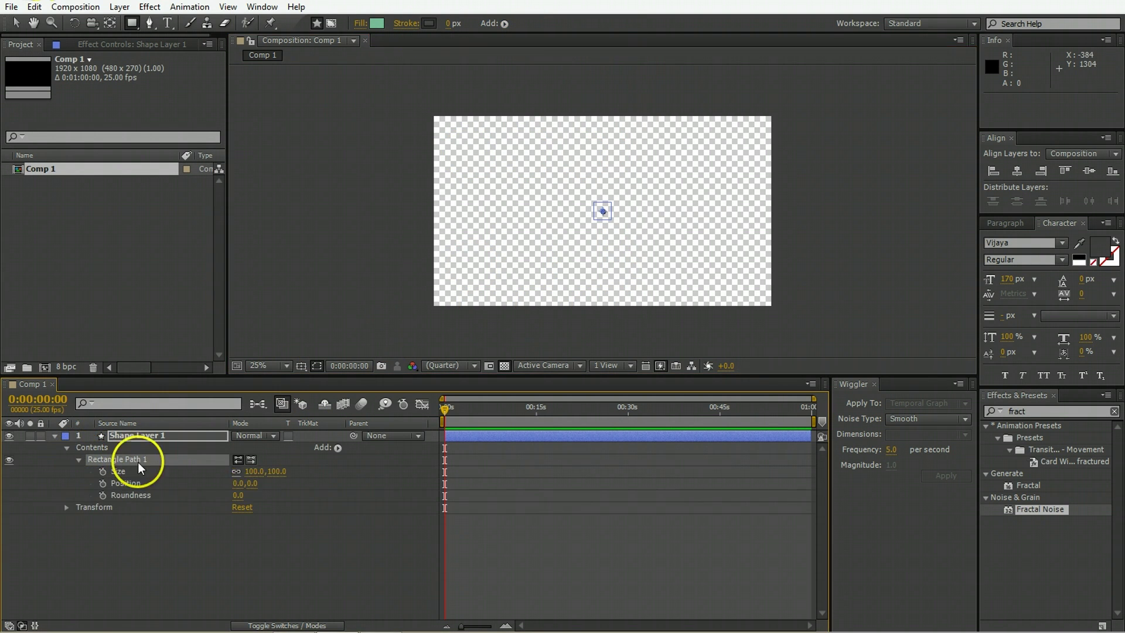
drag(239, 475, 709, 454)
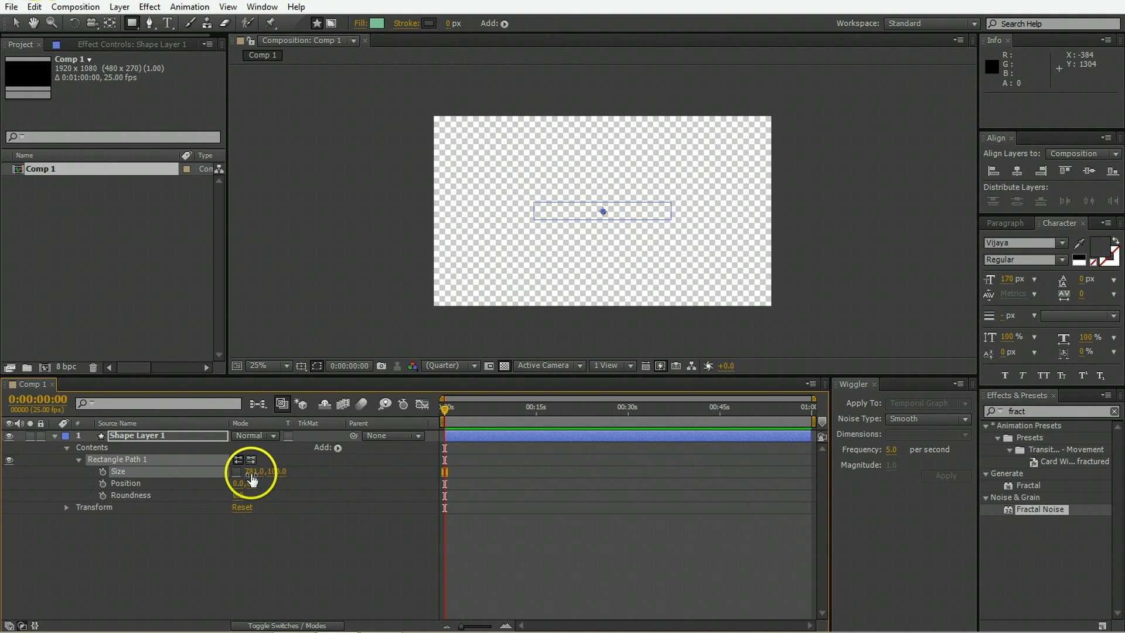
click(253, 473)
text(800)
key(Tab)
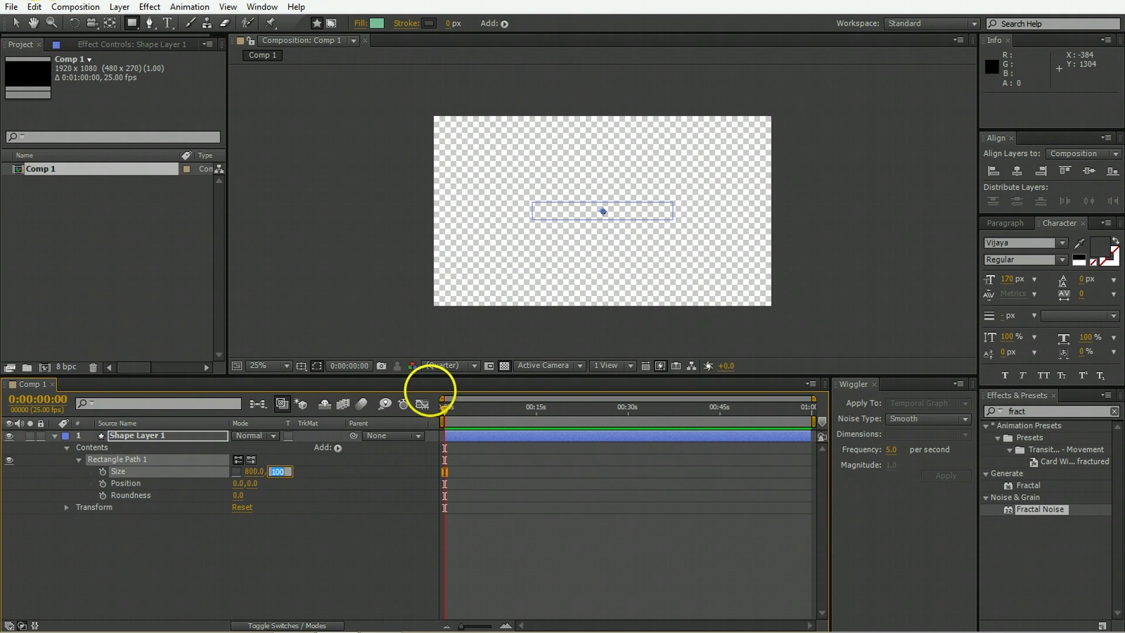
key(Return)
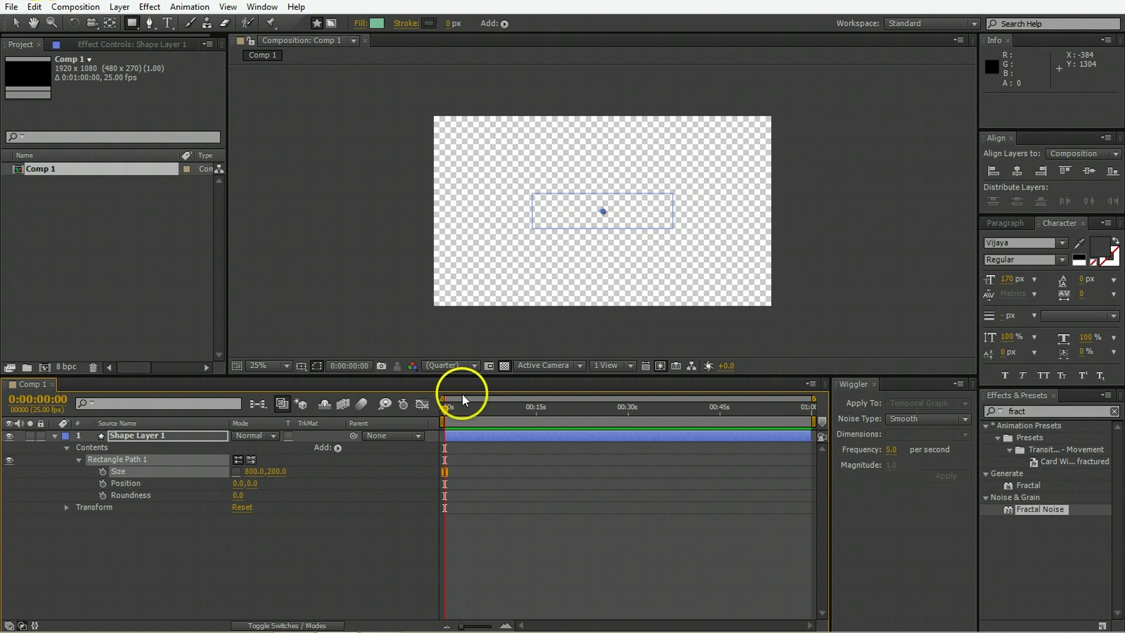
Add a fill to the rectangle and set its colour to muted red D54747.
click(505, 25)
click(549, 112)
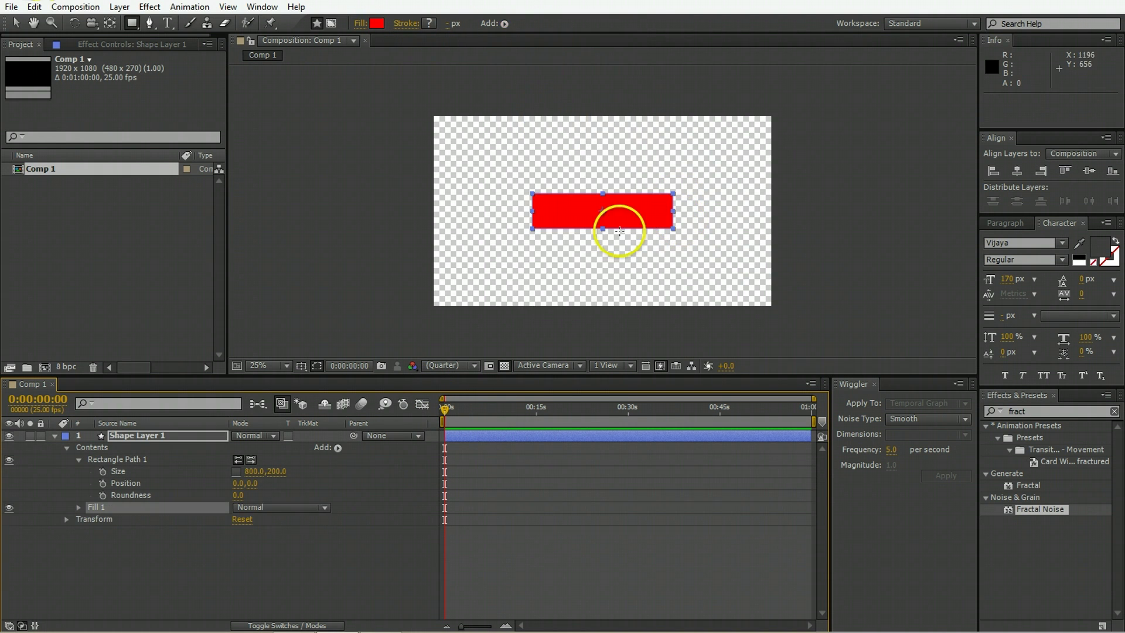
click(378, 23)
click(141, 217)
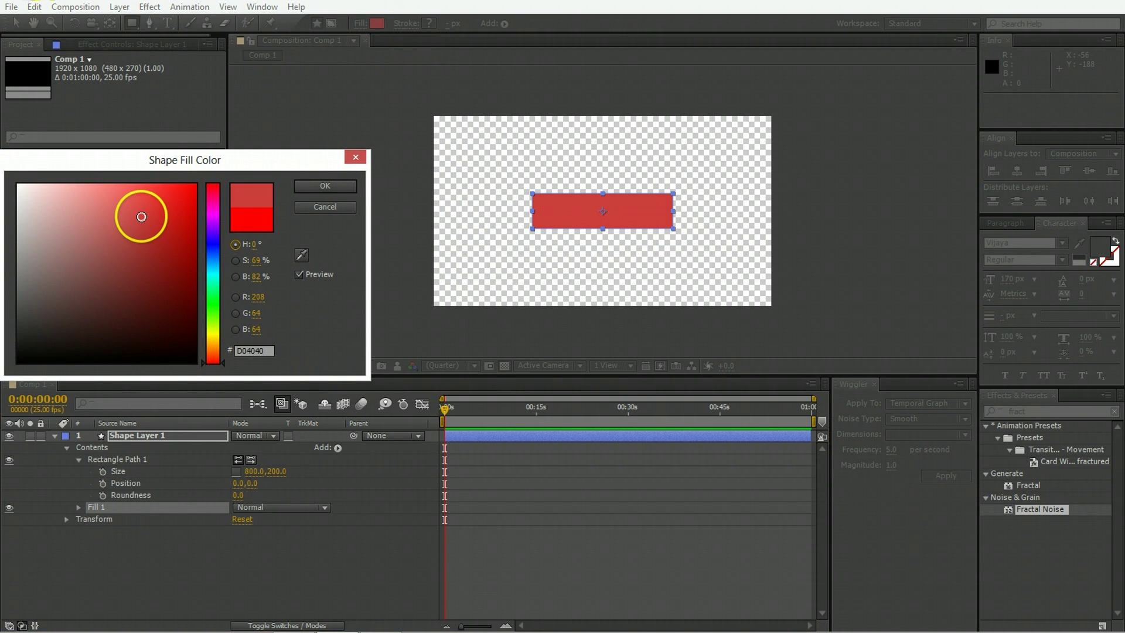
drag(142, 217, 135, 212)
click(307, 187)
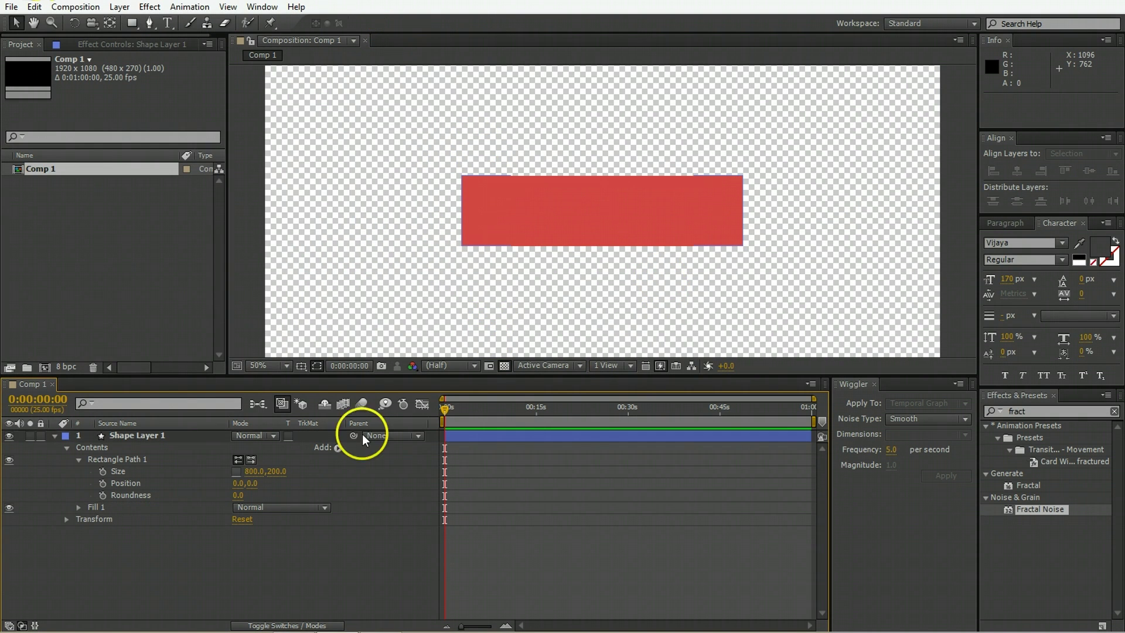
Collapse the shape layer's properties and rename the layer as Banner Font.
click(55, 435)
click(122, 435)
key(Return)
text(B)
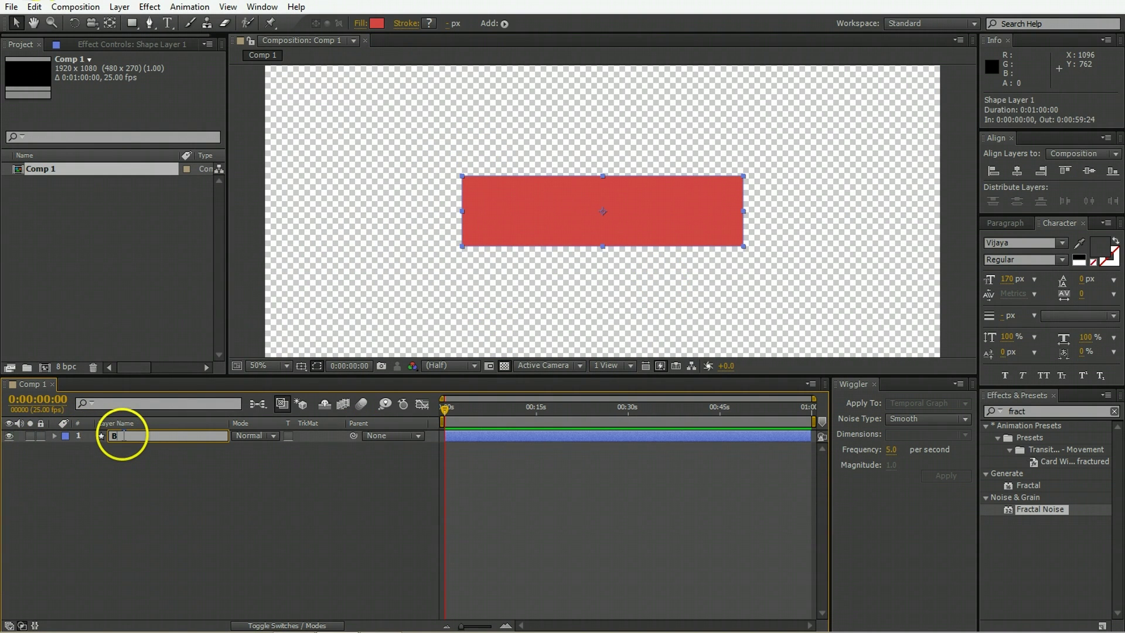
text(anner Font)
key(Return)
click(248, 503)
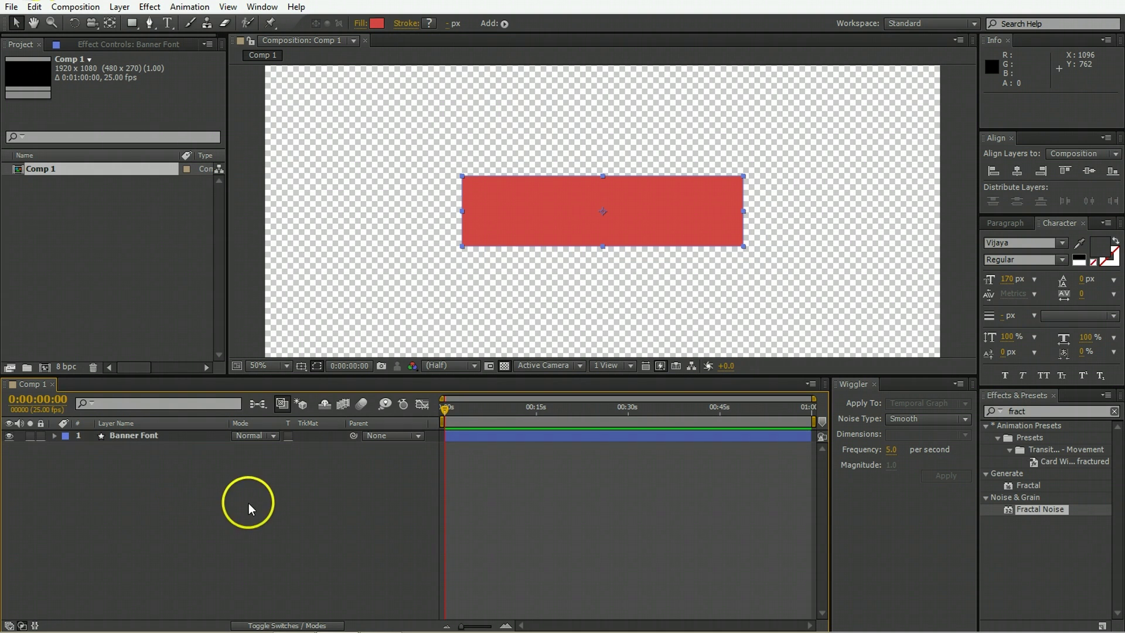
Duplicate the Banner Font layer, rename the copy as Left Face, and place it below Banner Font.
click(147, 435)
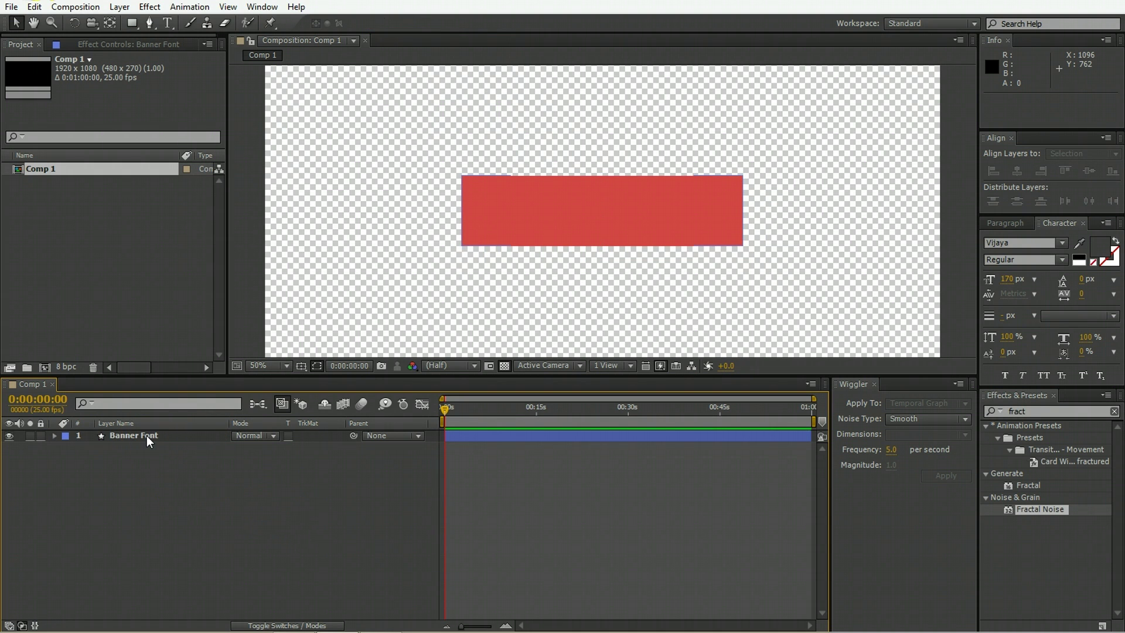
click(147, 435)
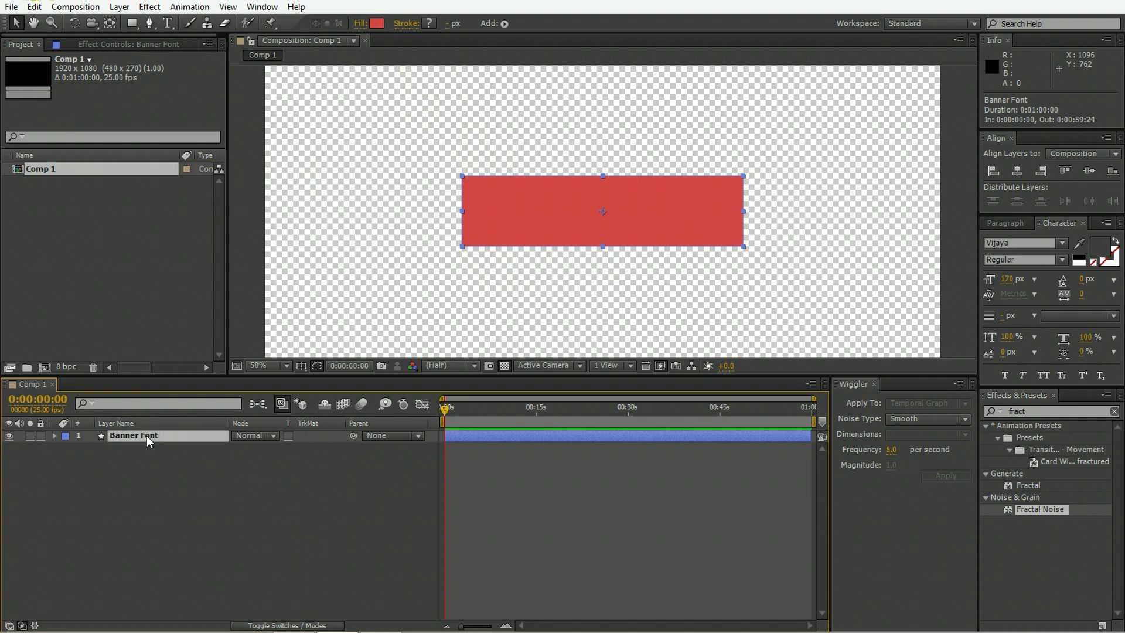
key(ctrl+d)
key(Return)
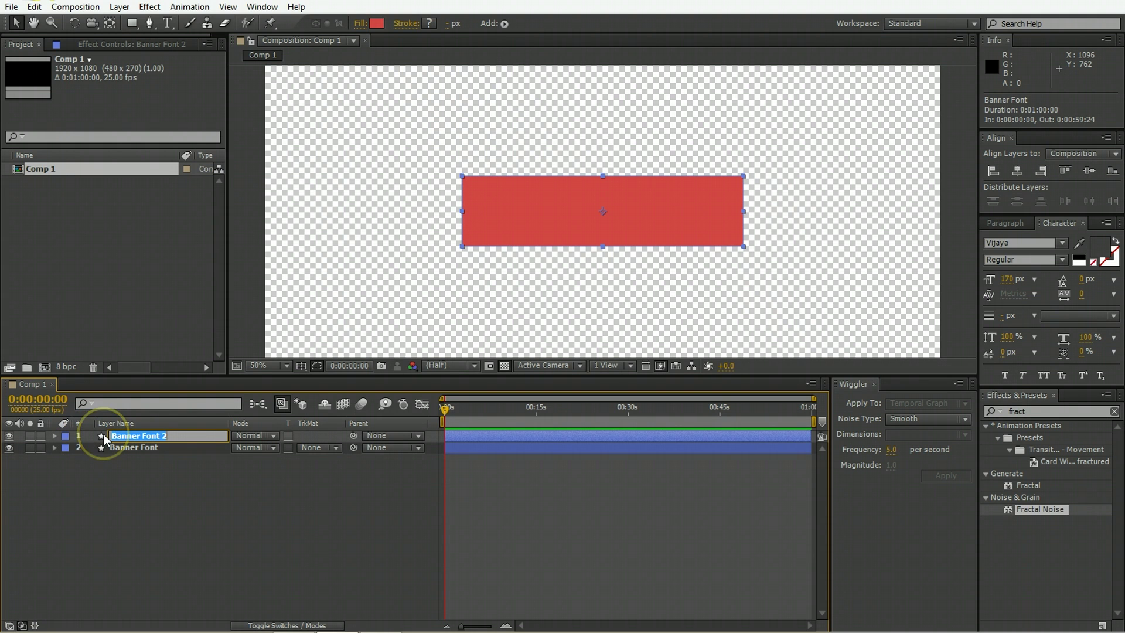
text(Left Face)
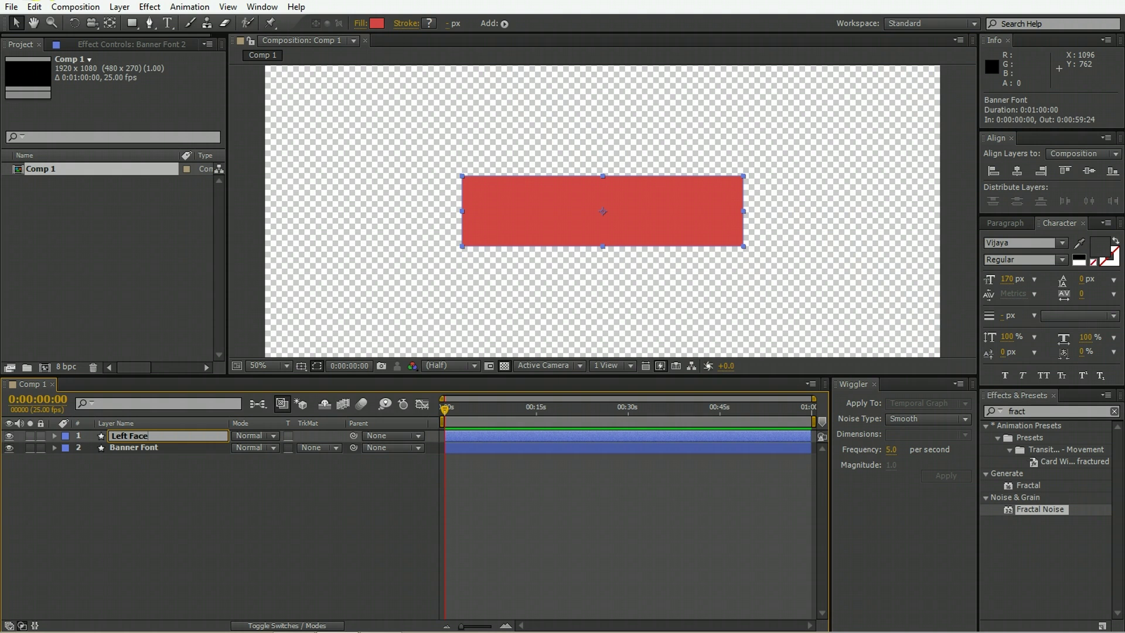
key(Return)
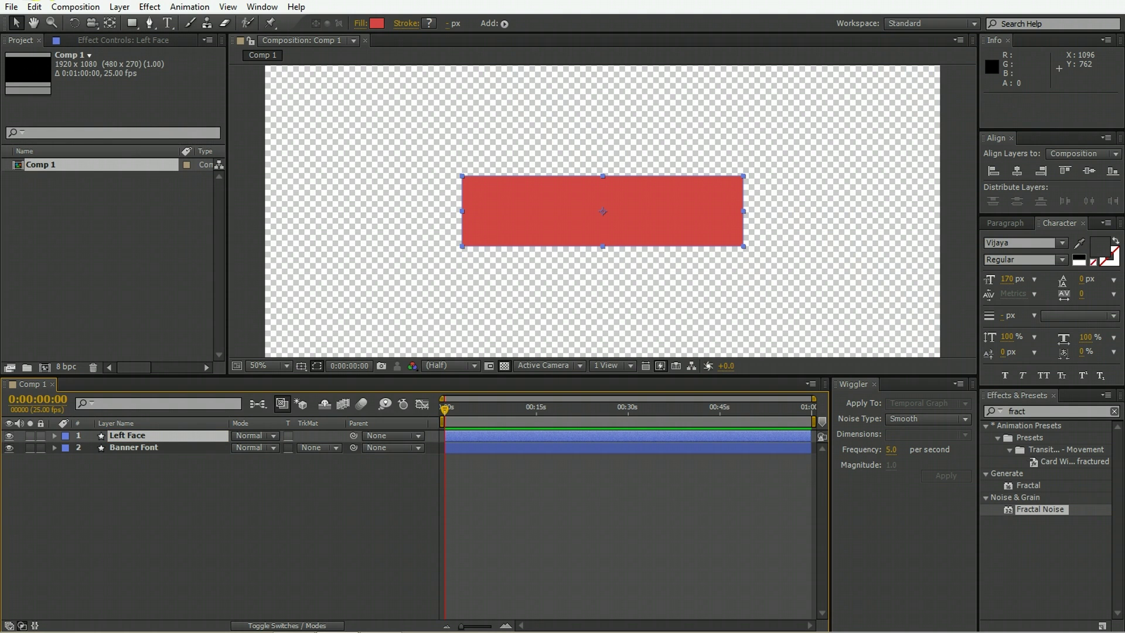
drag(117, 437, 121, 457)
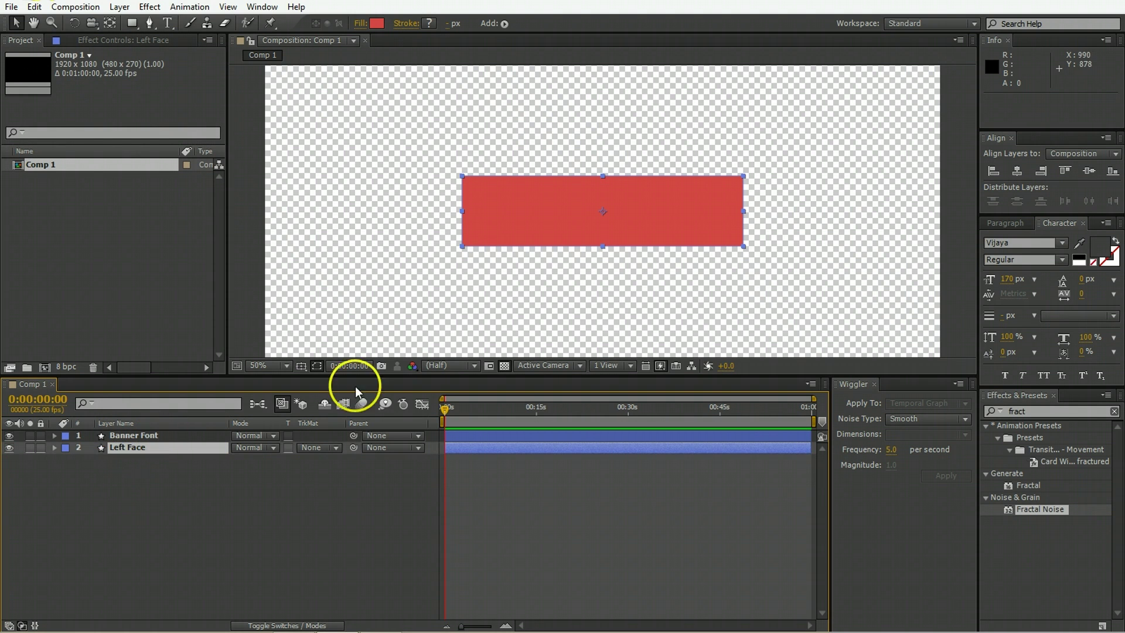
Reveal the Left Face layer's modified properties and set its rectangle width to 200.
key(u)
key(u)
click(256, 483)
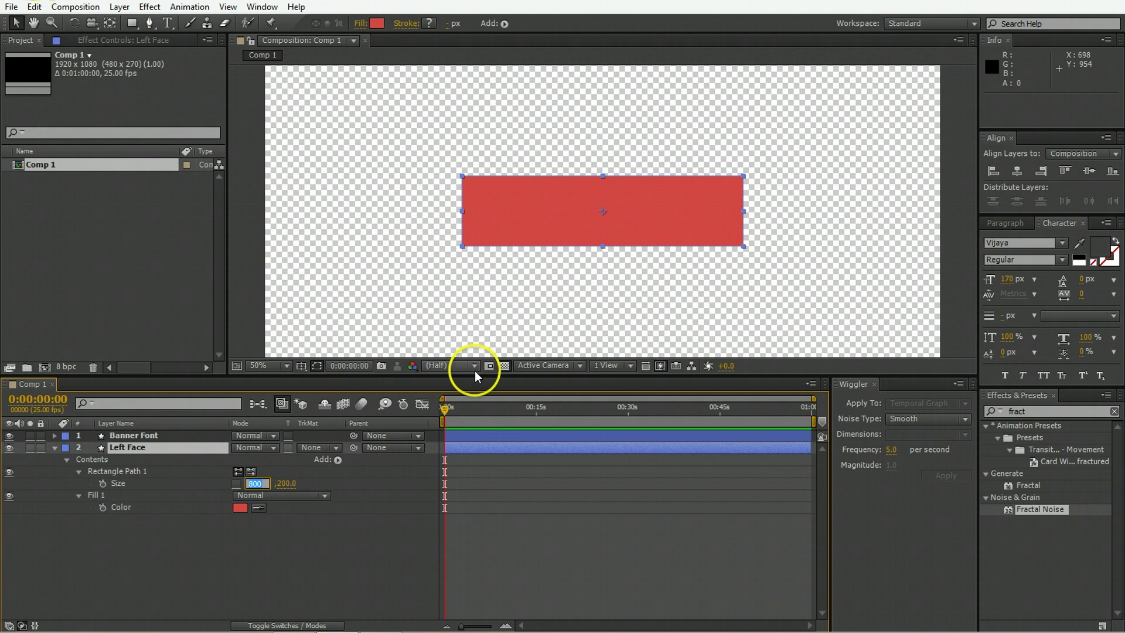
text(2)
key(Return)
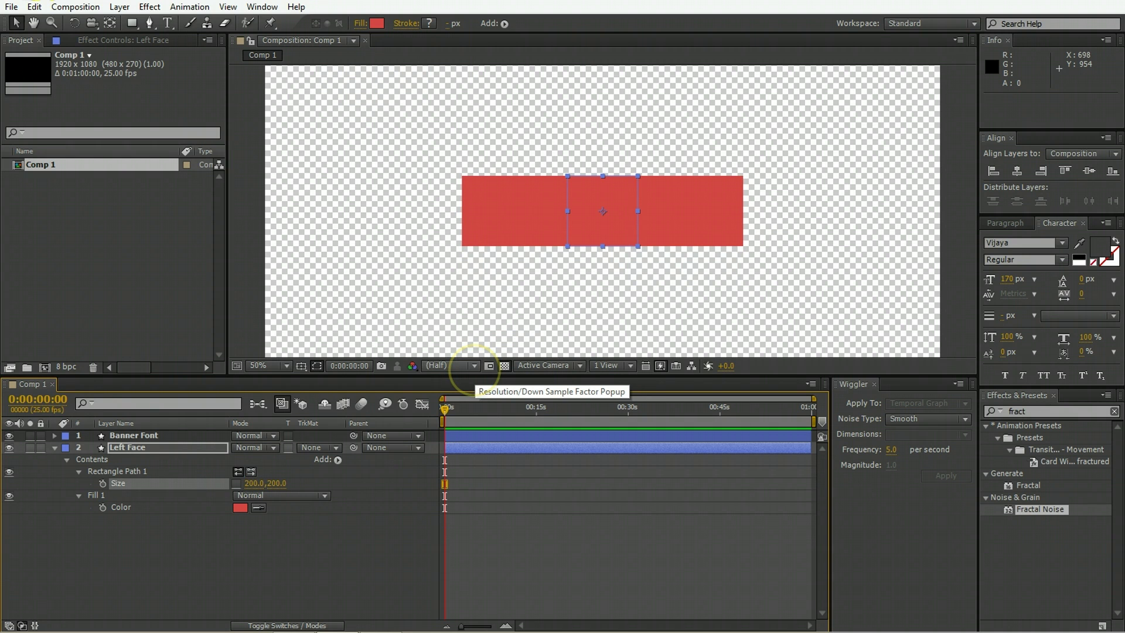
Nudge the Left Face square left and slightly up in 10-pixel increments to position 560, 520.
key(shift+Left)
key(shift+Left)
key(shift+Left)
key(shift+Left)
key(shift+Left)
key(shift+Left)
key(shift+Left)
key(shift+Left)
key(shift+Left)
key(shift+Left)
key(shift+Left)
key(shift+Left)
key(shift+Left)
key(shift+Left)
key(shift+Left)
key(shift+Left)
key(shift+Left)
key(shift+Left)
key(shift+Left)
key(shift+Left)
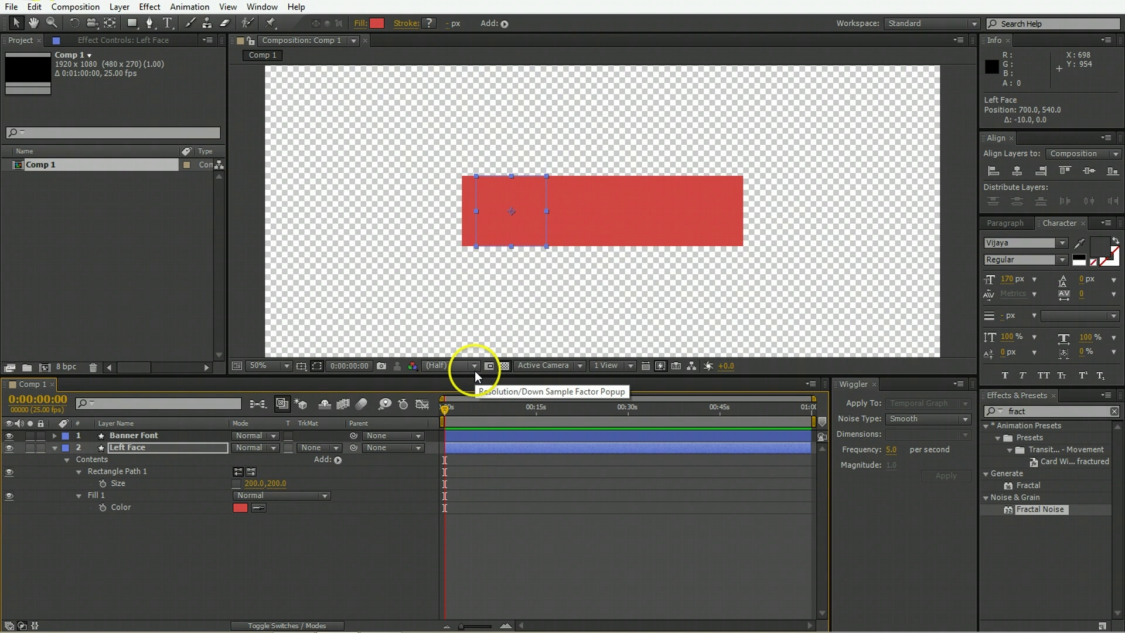
key(shift+Left)
key(shift+Left)
key(shift+Left)
key(shift+Left)
key(shift+Left)
key(shift+Left)
key(shift+Left)
key(shift+Left)
key(shift+Left)
key(shift+Left)
key(shift+Left)
key(shift+Left)
key(shift+Left)
key(shift+Left)
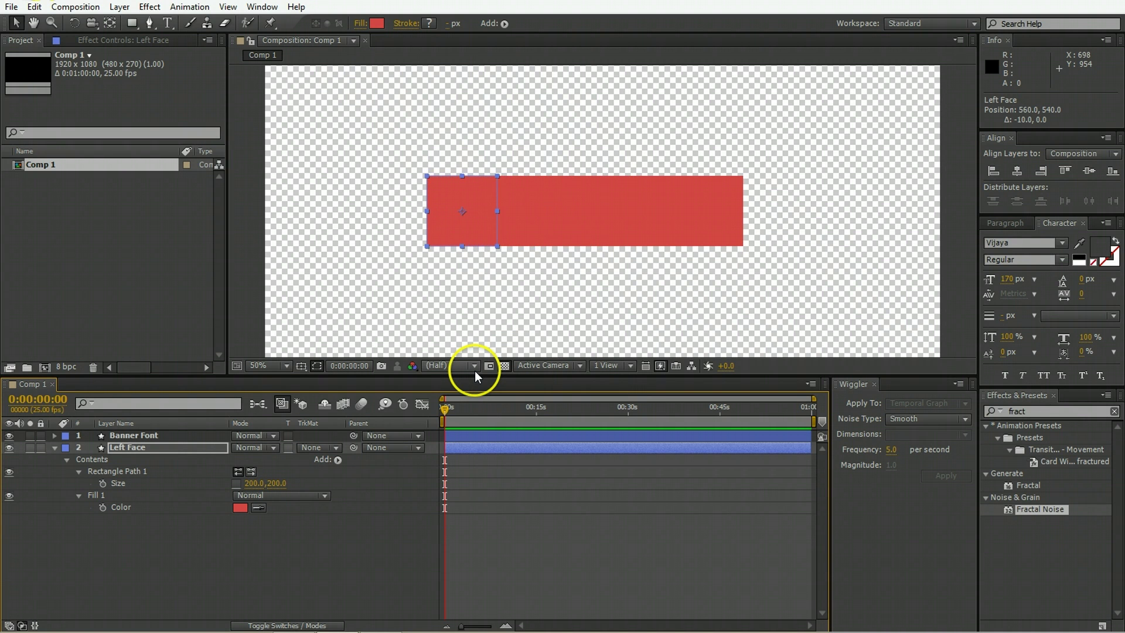
key(shift+Up)
key(shift+Up)
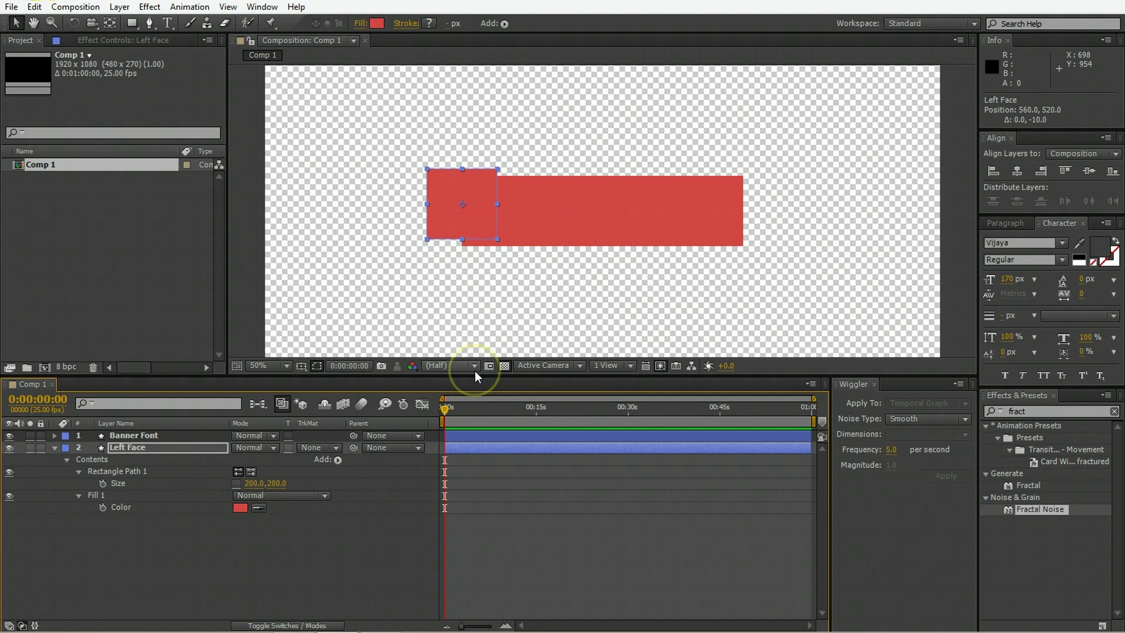
Darken the Left Face fill to B03B3B by lowering its brightness, then deselect the layer.
click(377, 25)
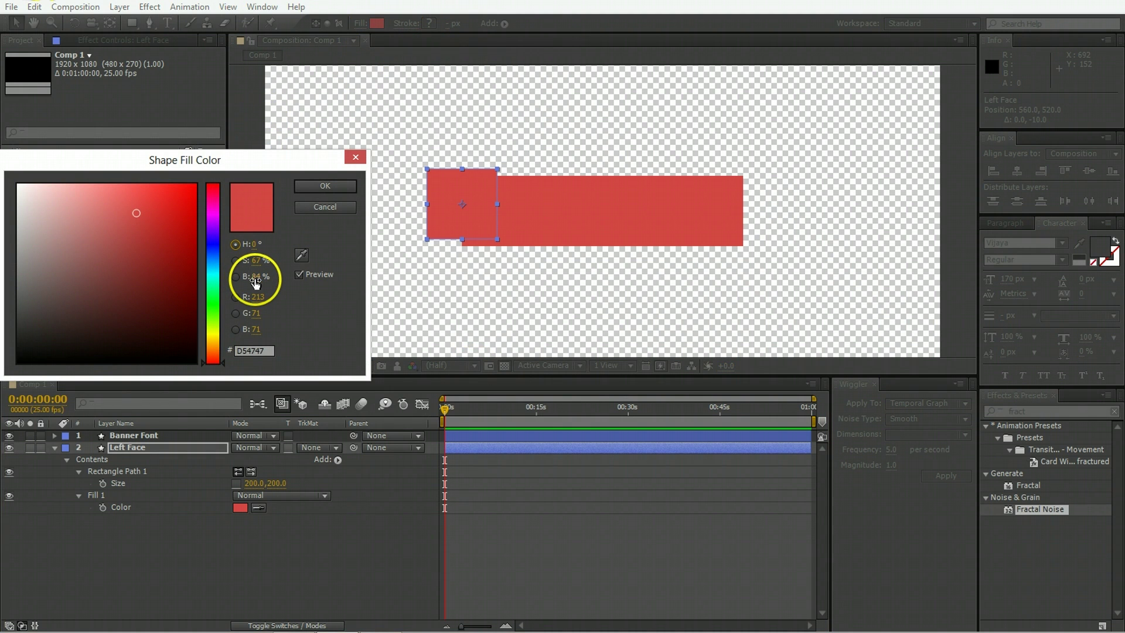
drag(255, 280, 240, 280)
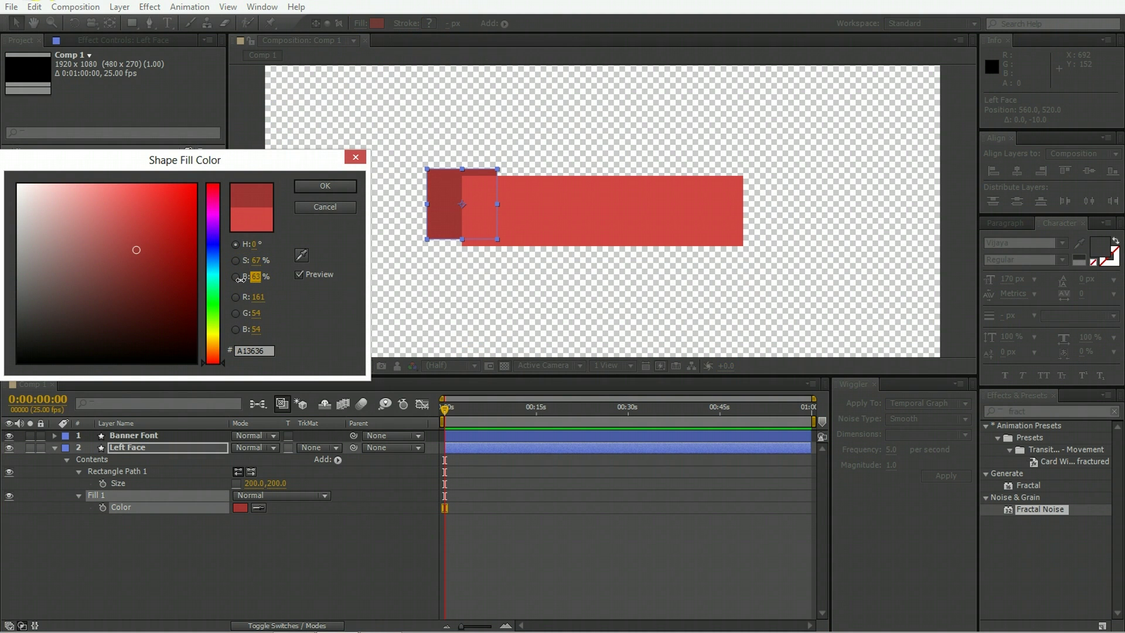
click(256, 277)
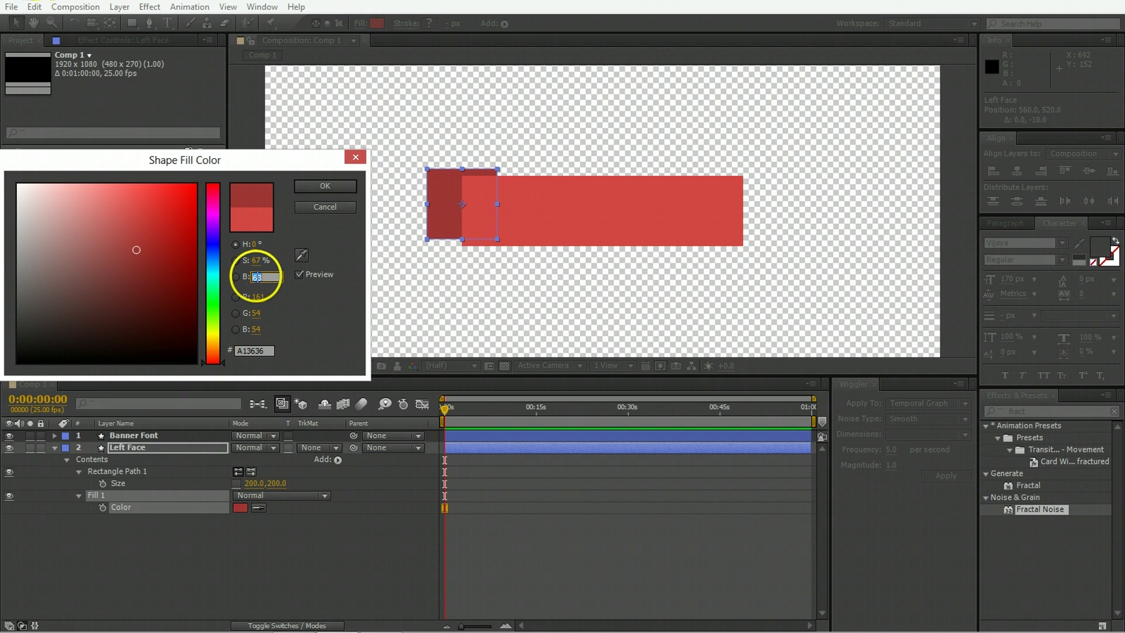
key(Up)
key(Up)
key(Up)
key(Up)
key(Up)
key(Up)
key(Up)
key(Down)
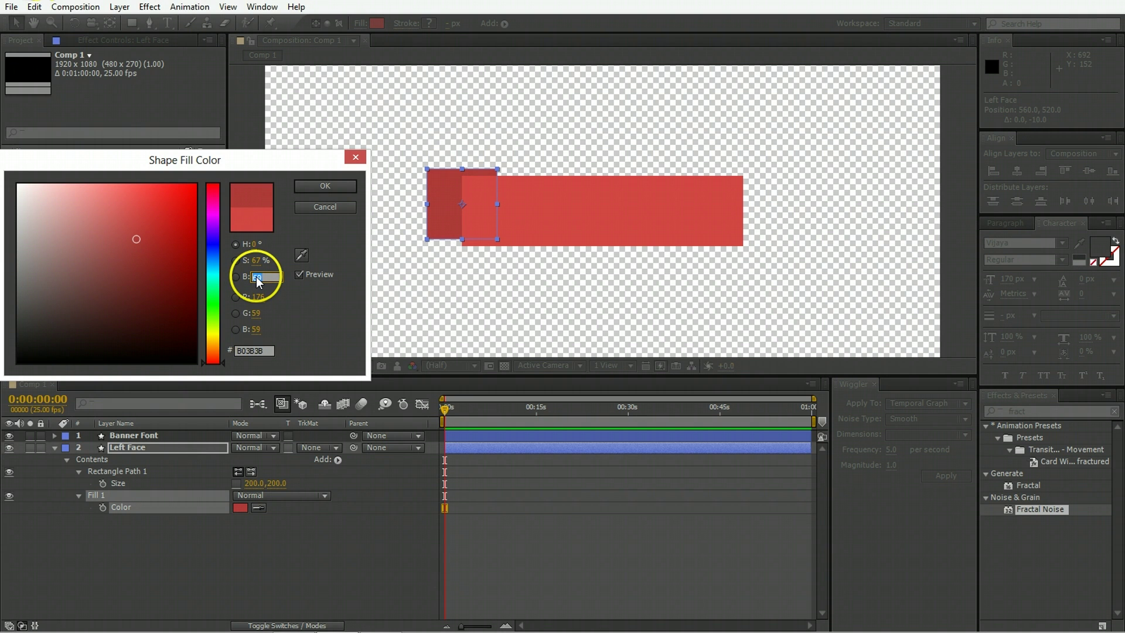
key(Return)
click(473, 523)
click(287, 589)
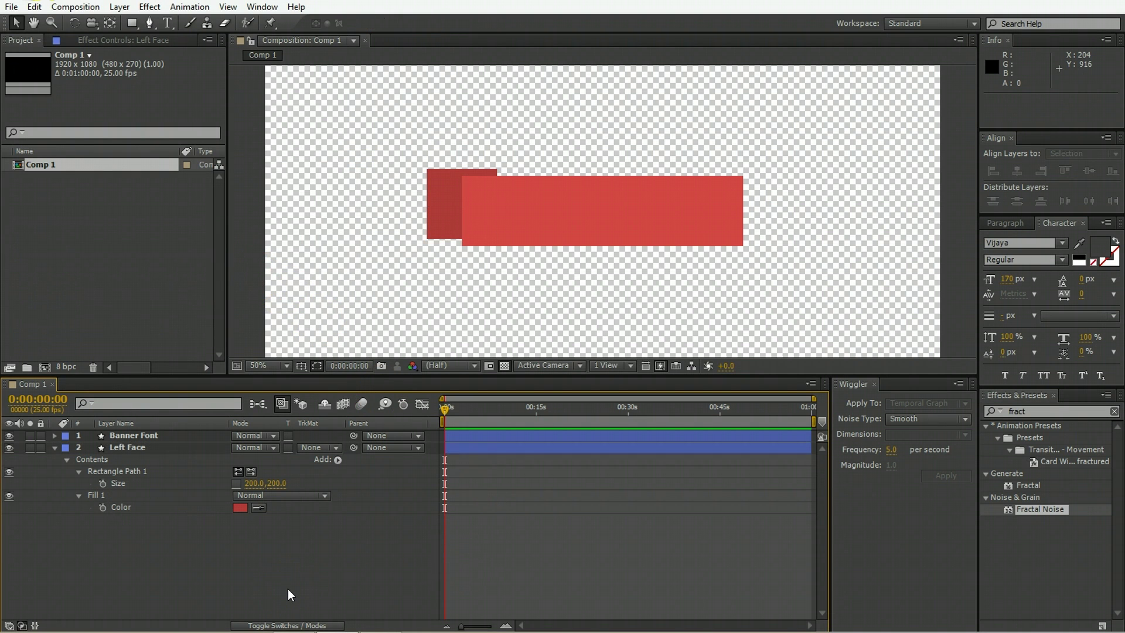
Nudge the Left Face square further left and up to position 520, 500.
click(136, 446)
key(shift+Left)
key(shift+Left)
key(shift+Left)
key(shift+Left)
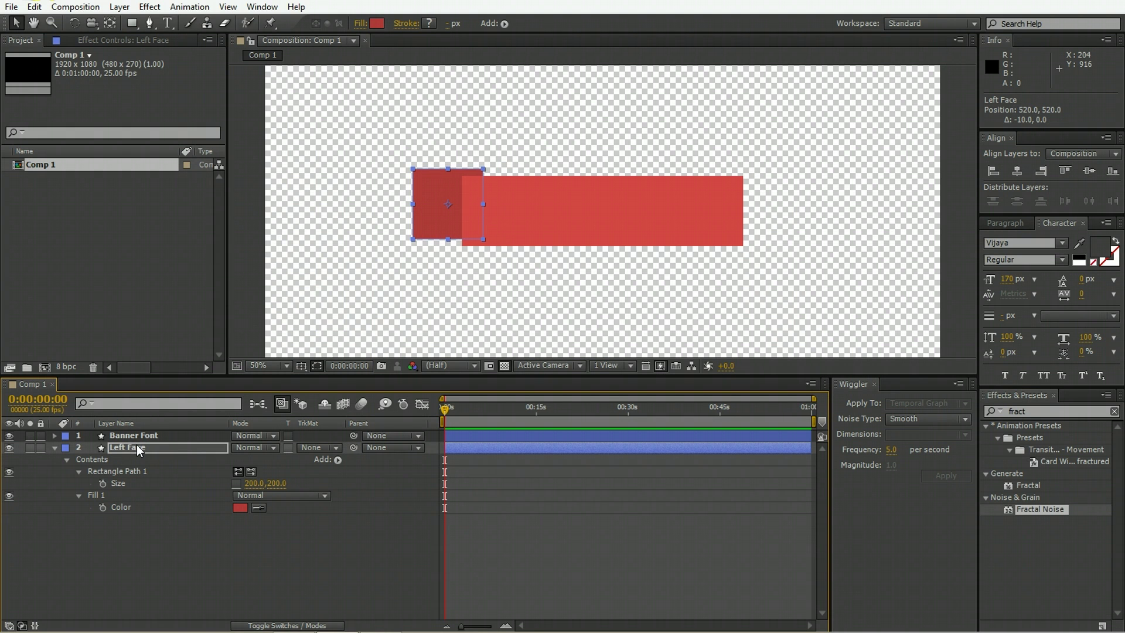
key(shift+Up)
key(shift+Up)
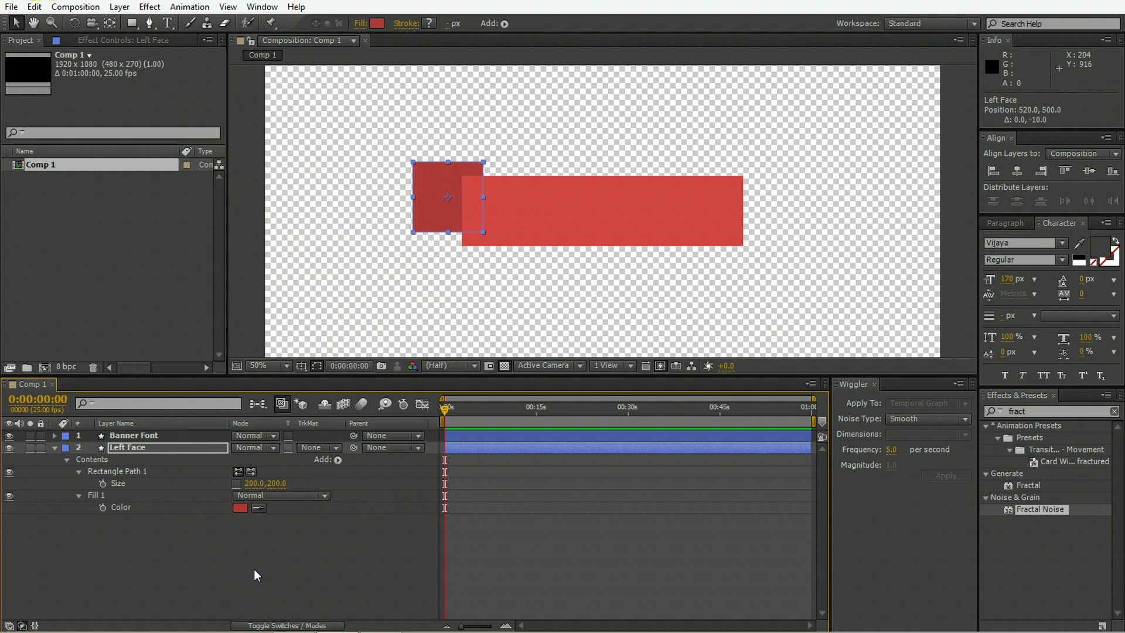
click(343, 516)
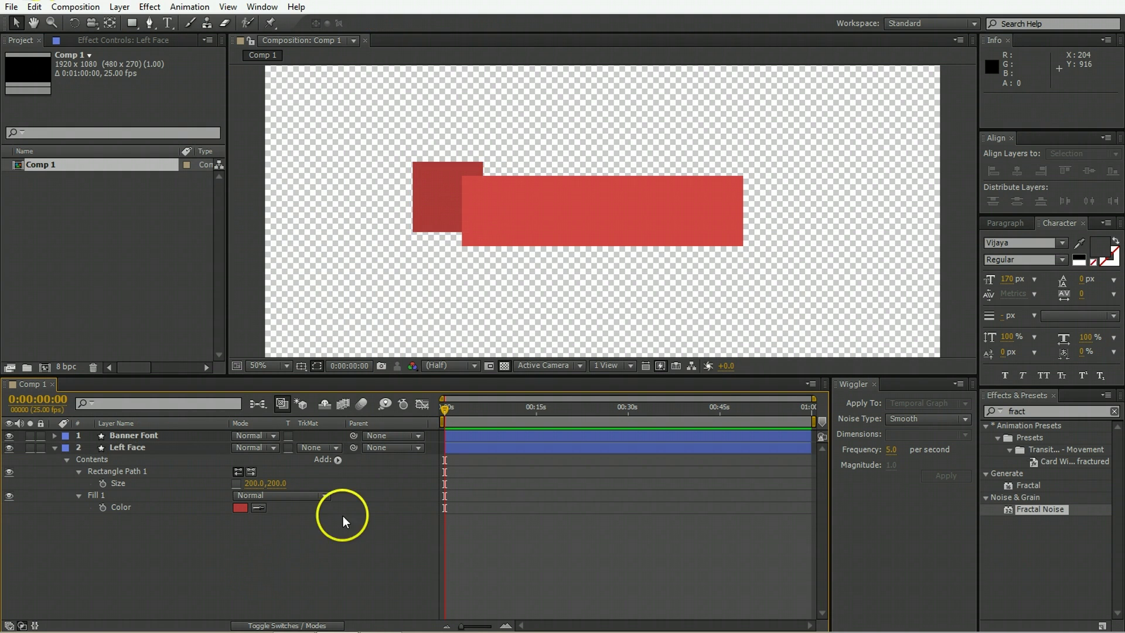
Duplicate the Left Face layer and send the copy below the original.
click(132, 447)
key(ctrl+d)
key(ctrl+bracketleft)
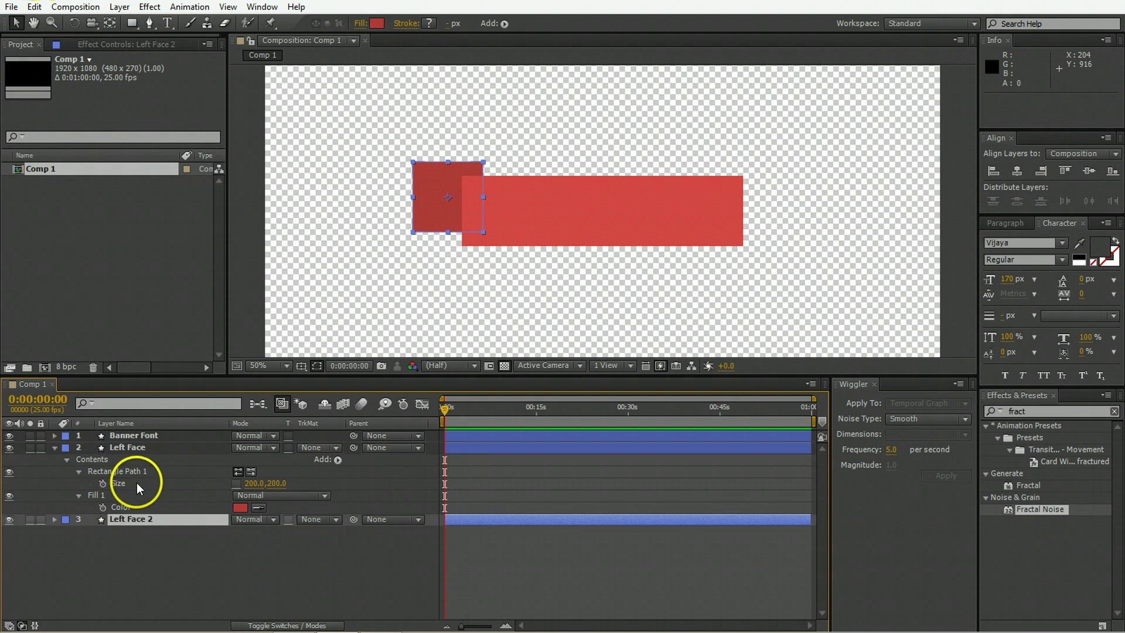
Rename the duplicated Left Face 2 layer as far Left Face.
click(134, 518)
key(Return)
text(far)
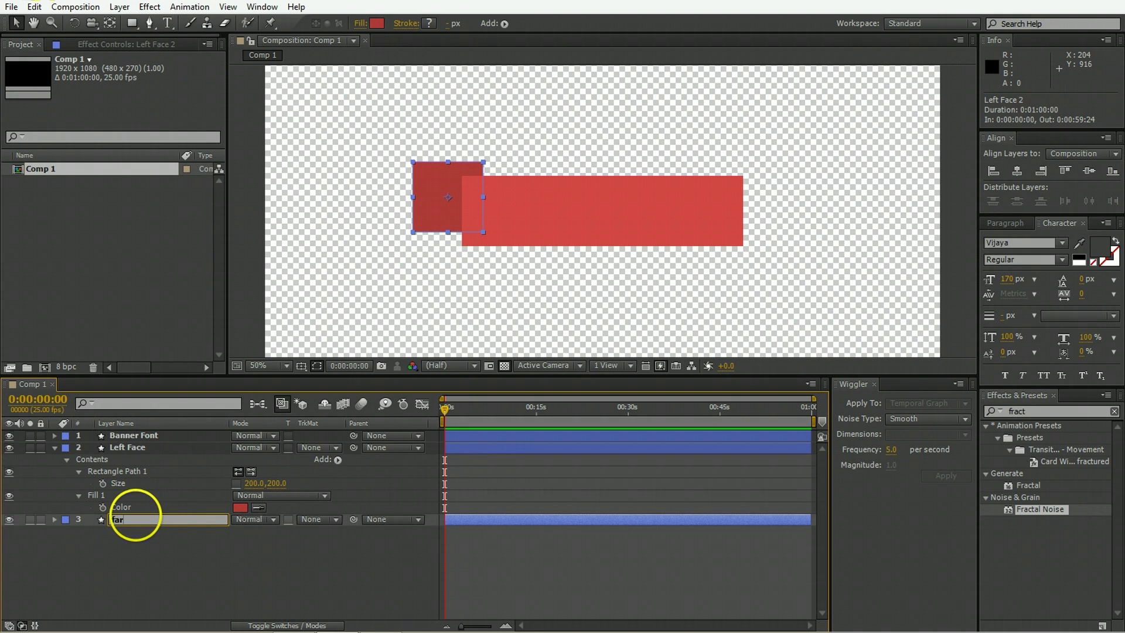
key(Return)
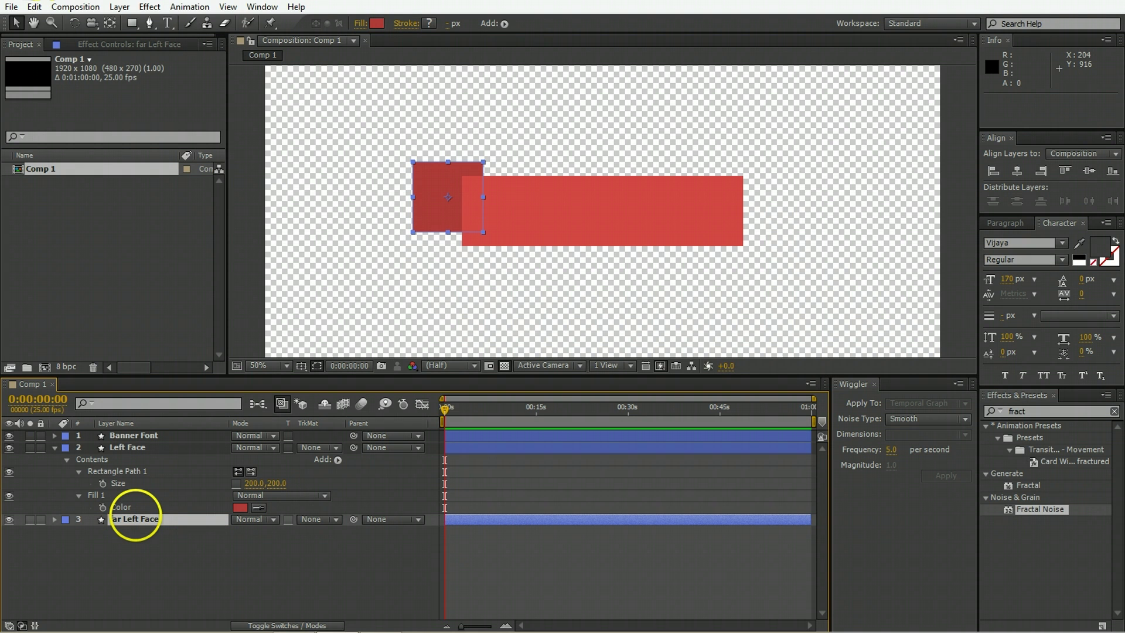
Match the far Left Face fill to the front banner's red, D54747, by sampling its colour.
click(376, 23)
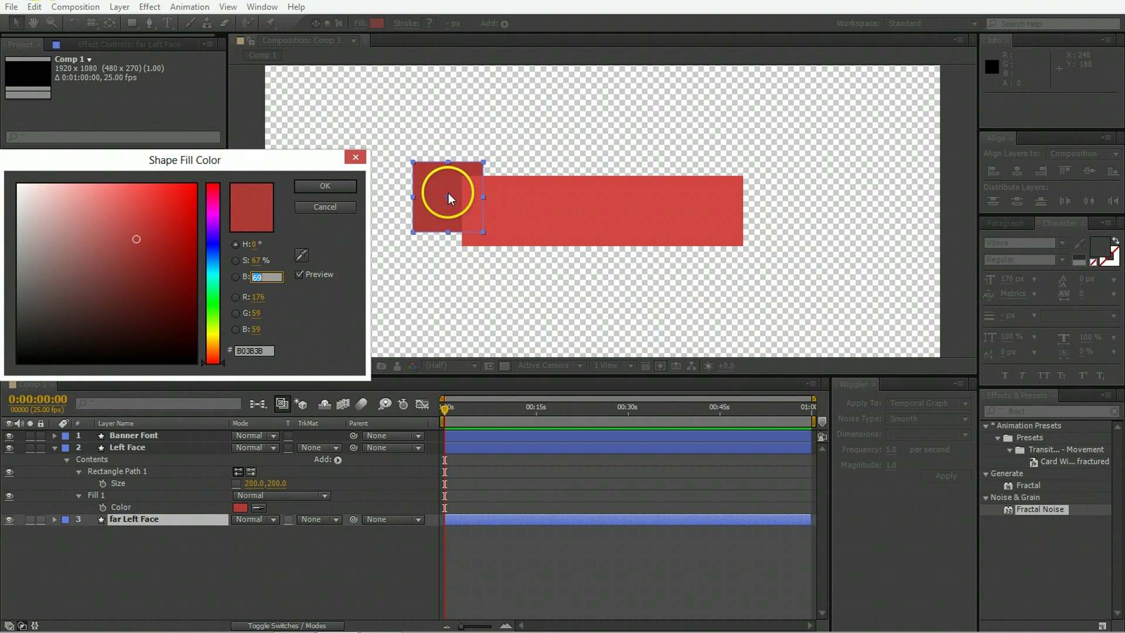
click(303, 256)
click(491, 225)
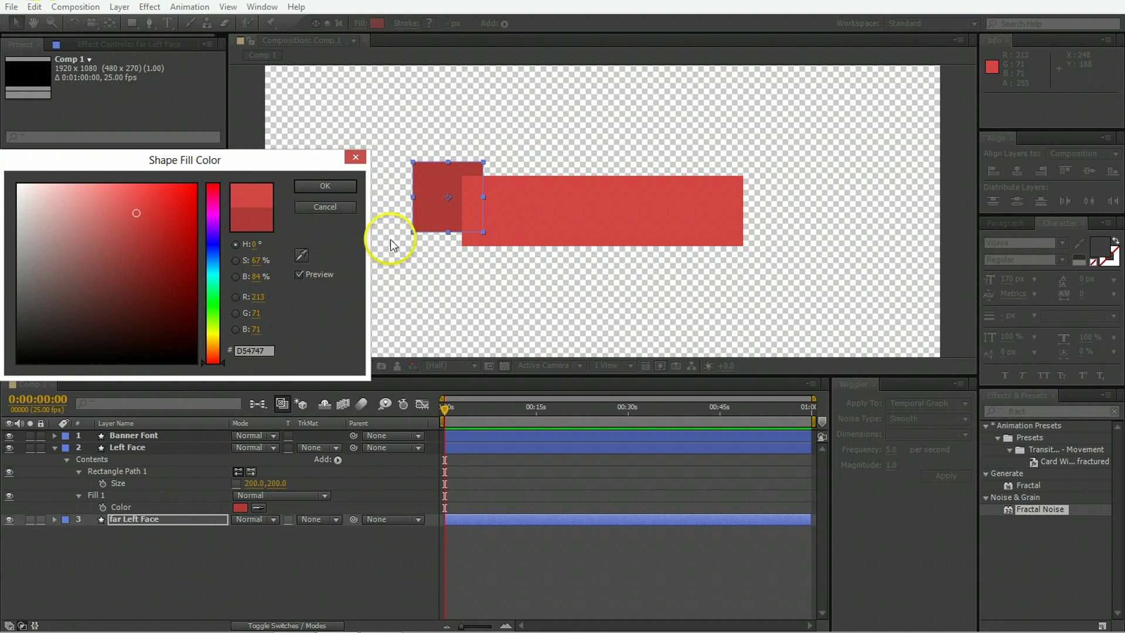
click(321, 187)
Nudge the far Left Face square left and up in 10-pixel increments to position 380, 460, then deselect it.
key(shift+Left)
key(shift+Left)
key(shift+Left)
key(shift+Left)
key(shift+Left)
key(shift+Left)
key(shift+Left)
key(shift+Left)
key(shift+Left)
key(shift+Left)
key(shift+Left)
key(shift+Left)
key(shift+Left)
key(shift+Left)
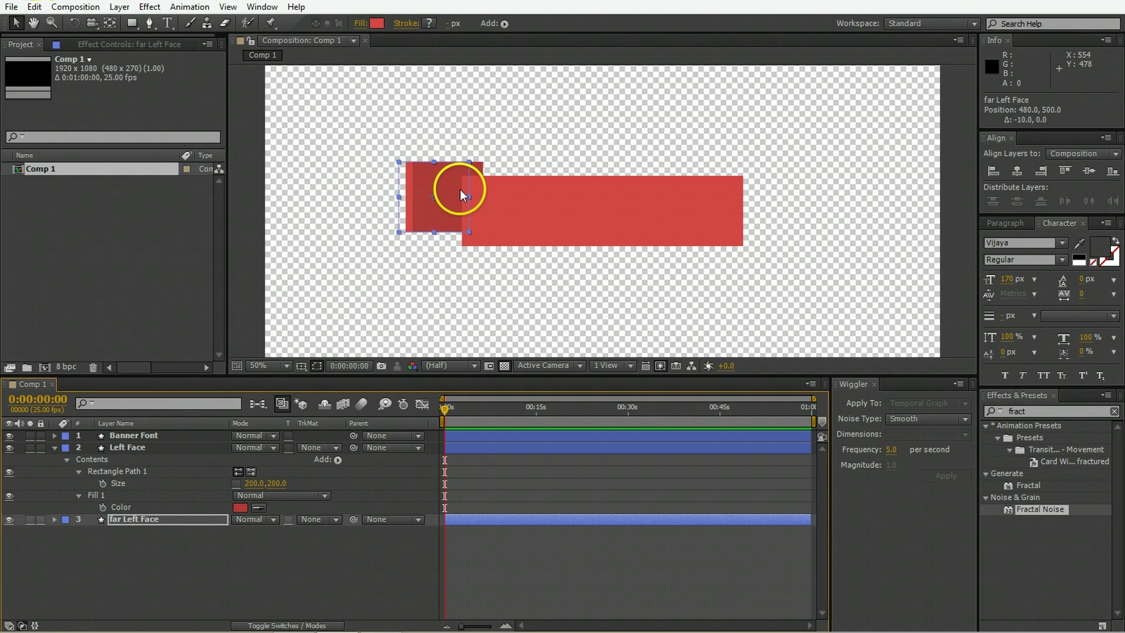
key(shift+Up)
key(shift+Up)
key(shift+Up)
key(shift+Up)
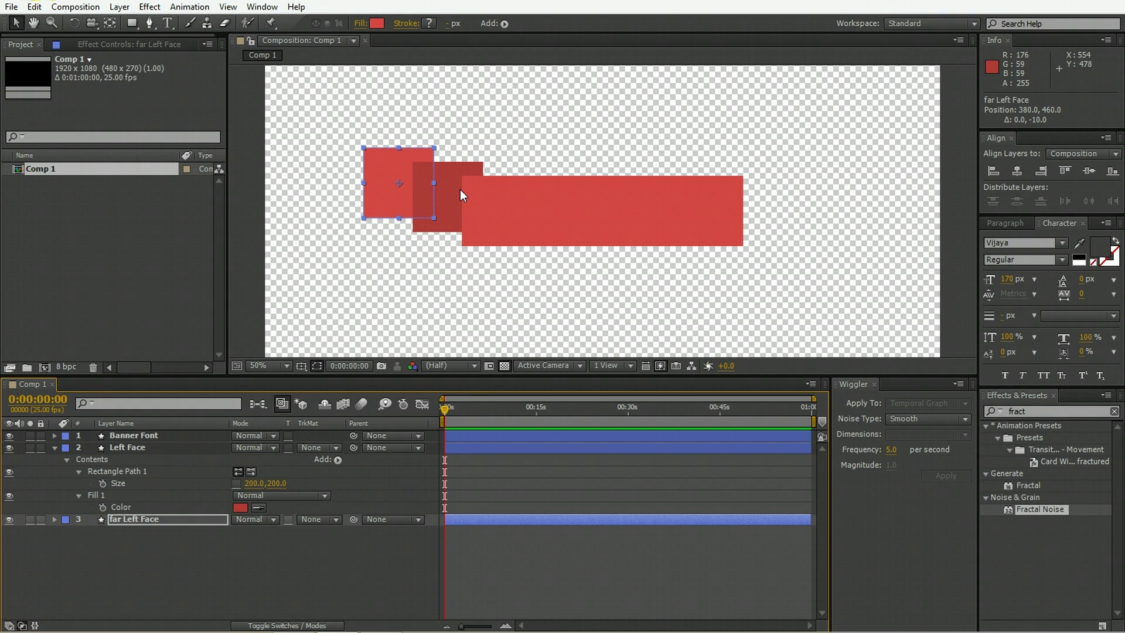
click(198, 564)
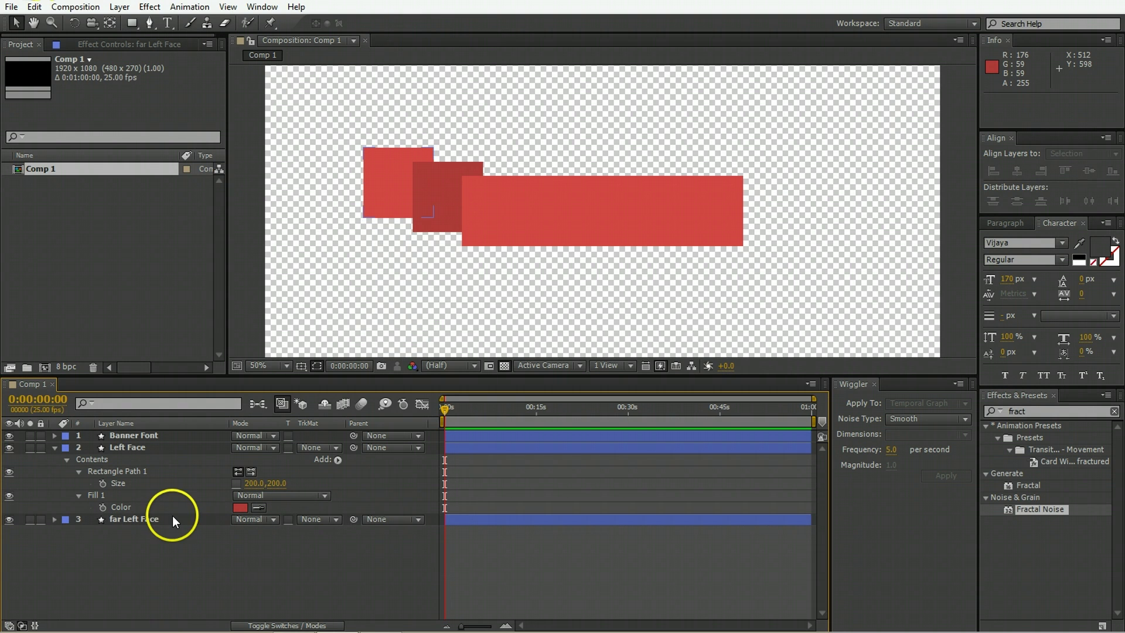
Add a polystar path to far Left Face as a 4-point polygon positioned at -116, 0.
click(173, 516)
click(503, 23)
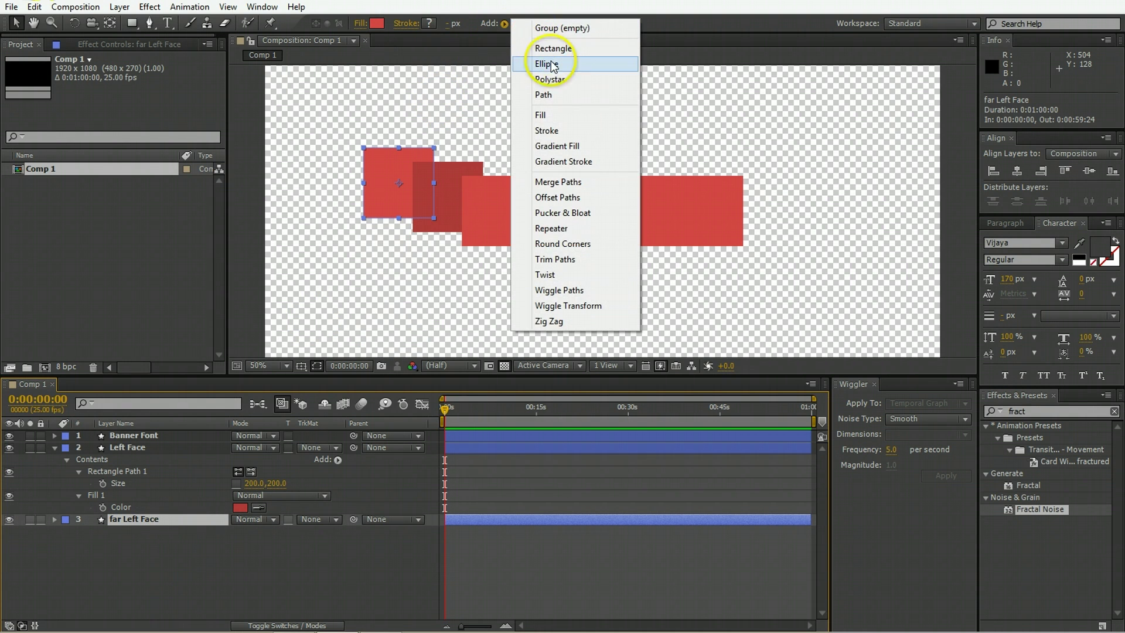
click(559, 79)
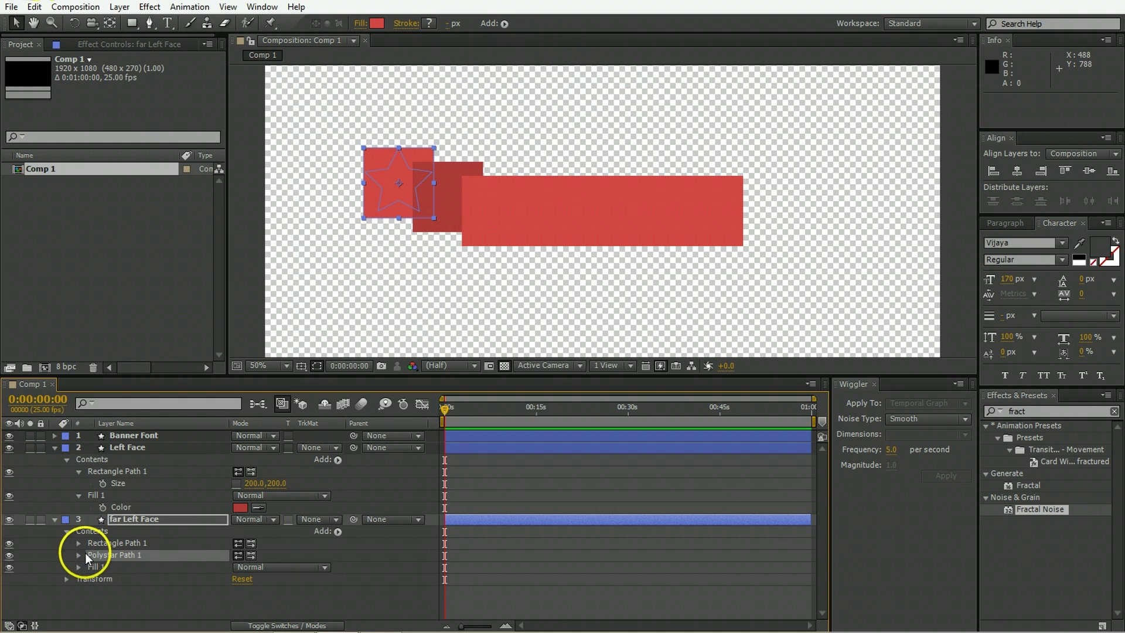
click(79, 554)
click(240, 542)
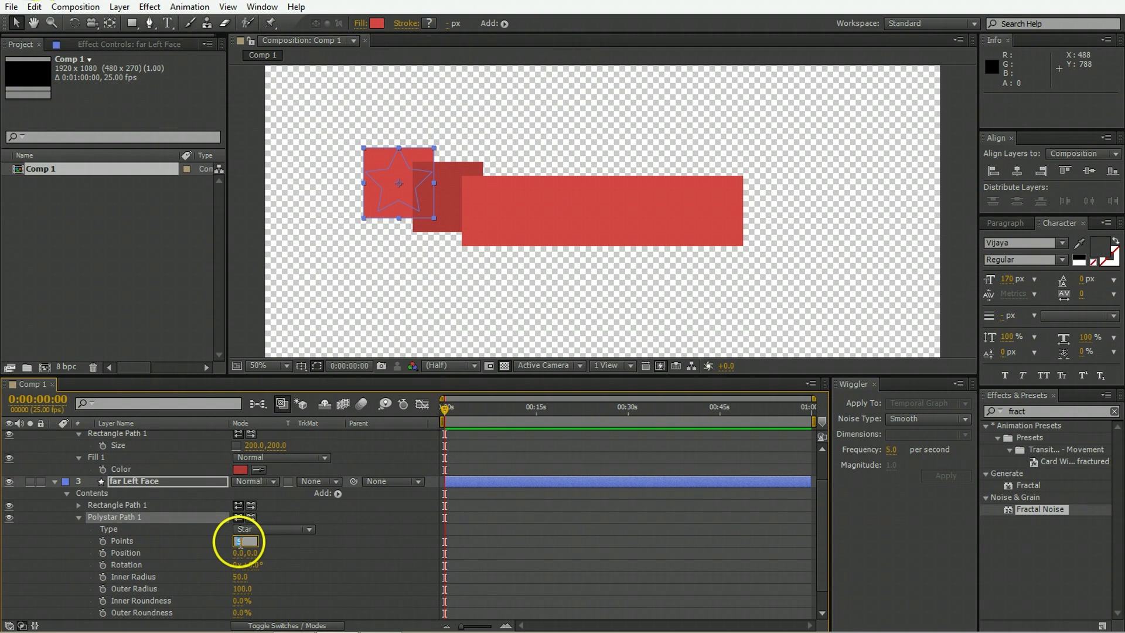
key(Return)
click(256, 529)
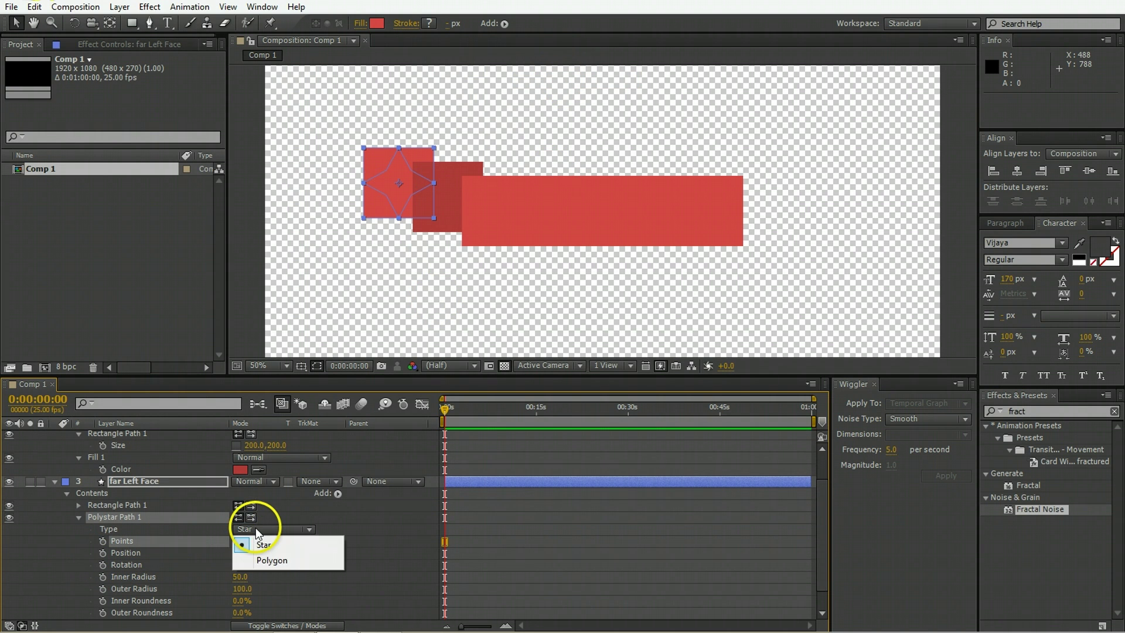
click(273, 561)
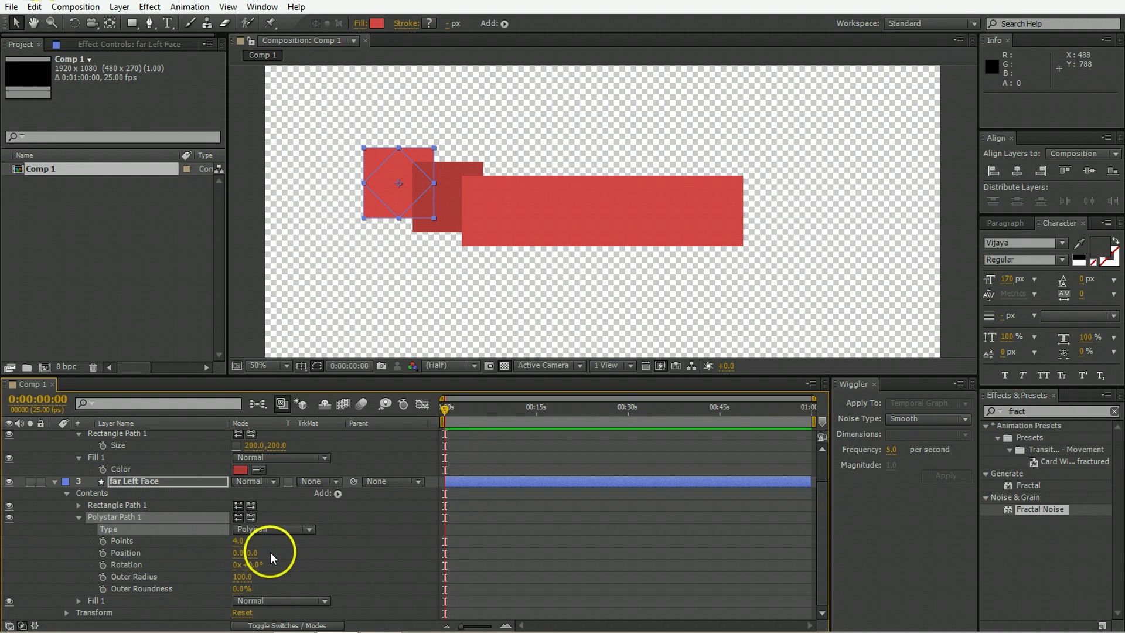
drag(265, 552, 241, 558)
key(ctrl+z)
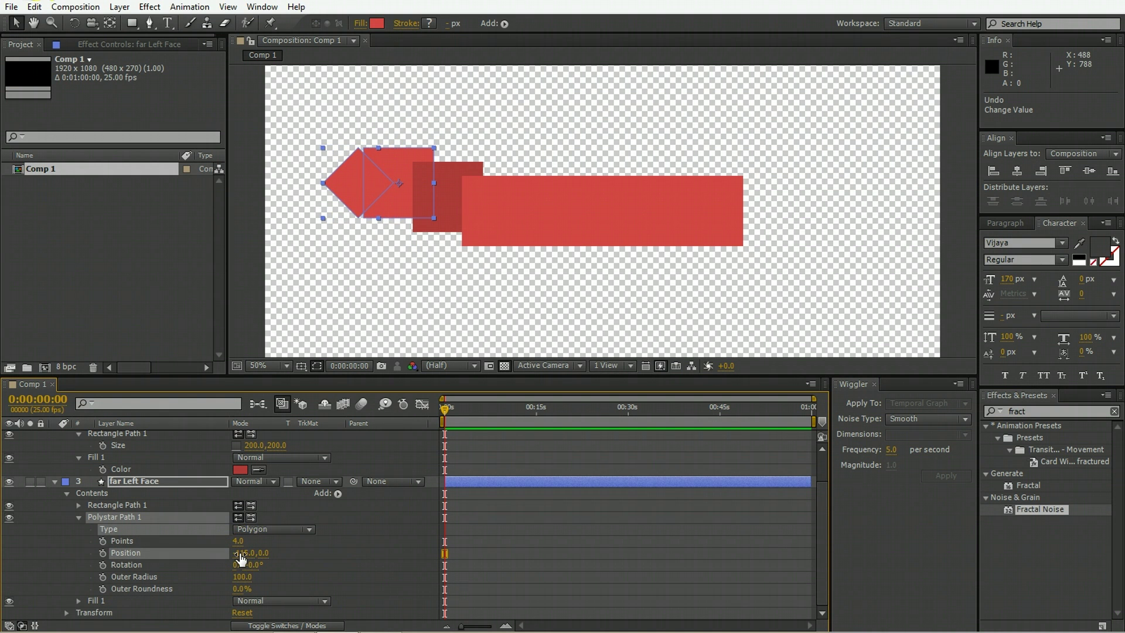
Add Merge Paths in Subtract mode to far Left Face and set the polygon's outer radius to 137.
click(336, 494)
click(333, 535)
click(336, 493)
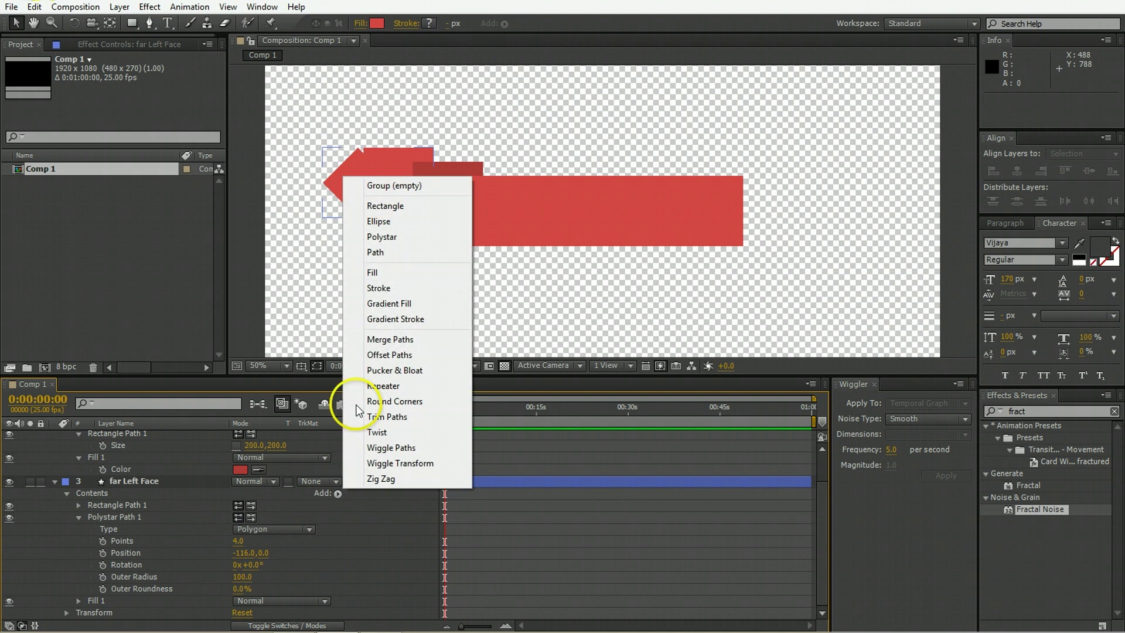
click(398, 339)
click(80, 601)
click(298, 611)
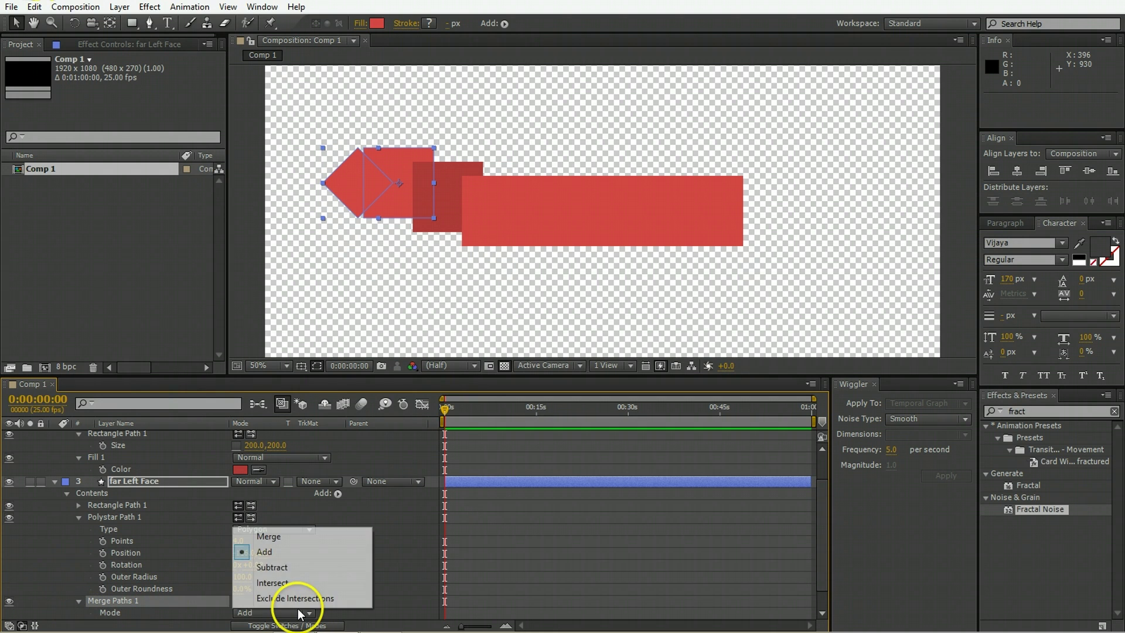
click(290, 568)
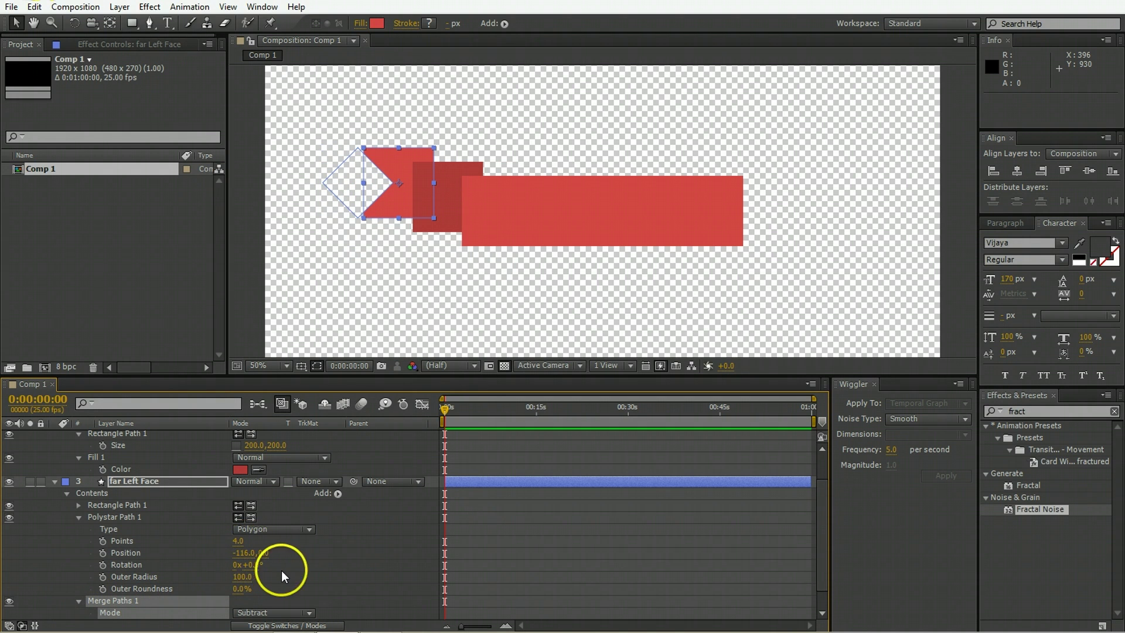
drag(240, 580, 244, 578)
click(517, 500)
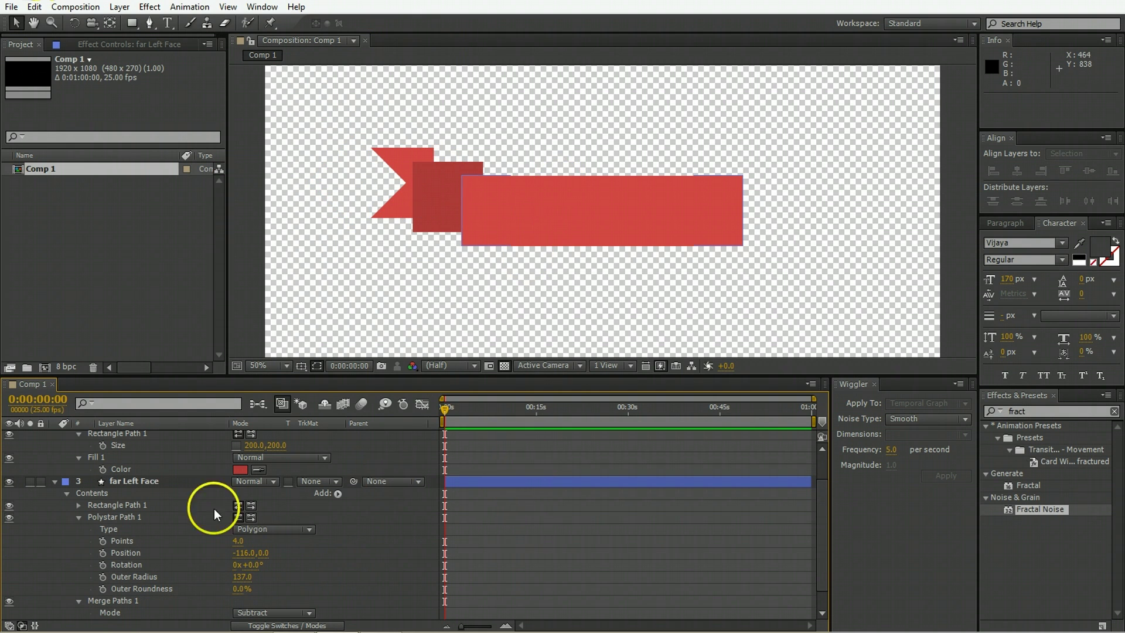
Collapse the expanded properties of all layers in the timeline and deselect them.
click(119, 508)
key(ctrl+a)
key(u)
click(161, 523)
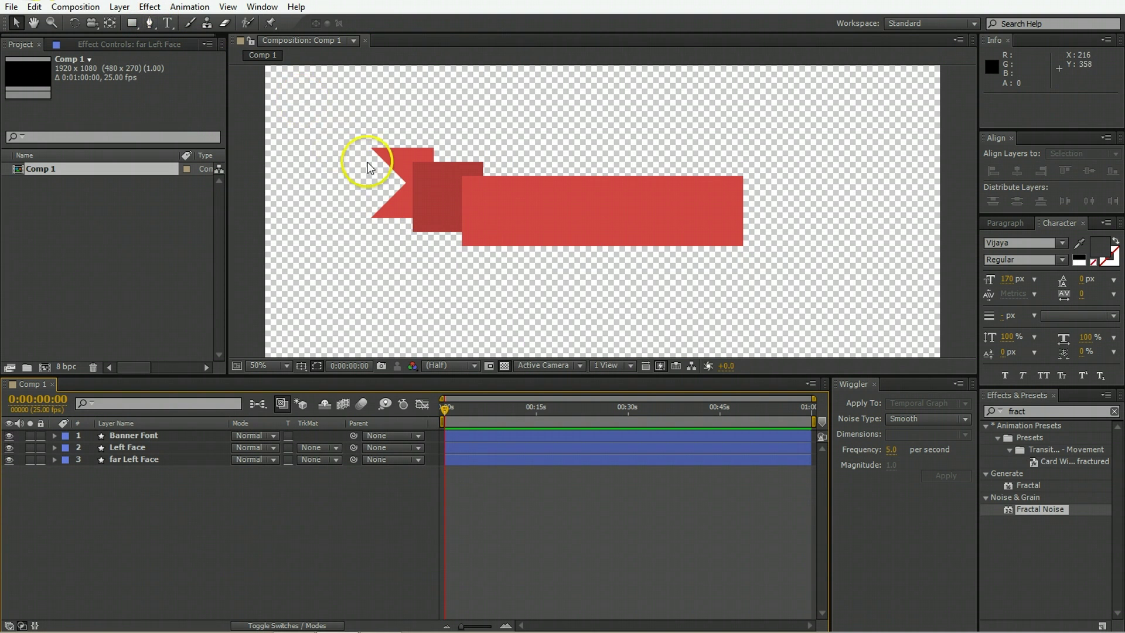
Draw a closed four-point Pen shape from far Left Face's upper-right corner through Left Face's upper-left and lower-left corners to a rough fourth point.
scroll(368, 163, up, 6)
key(space)
drag(798, 251, 371, 285)
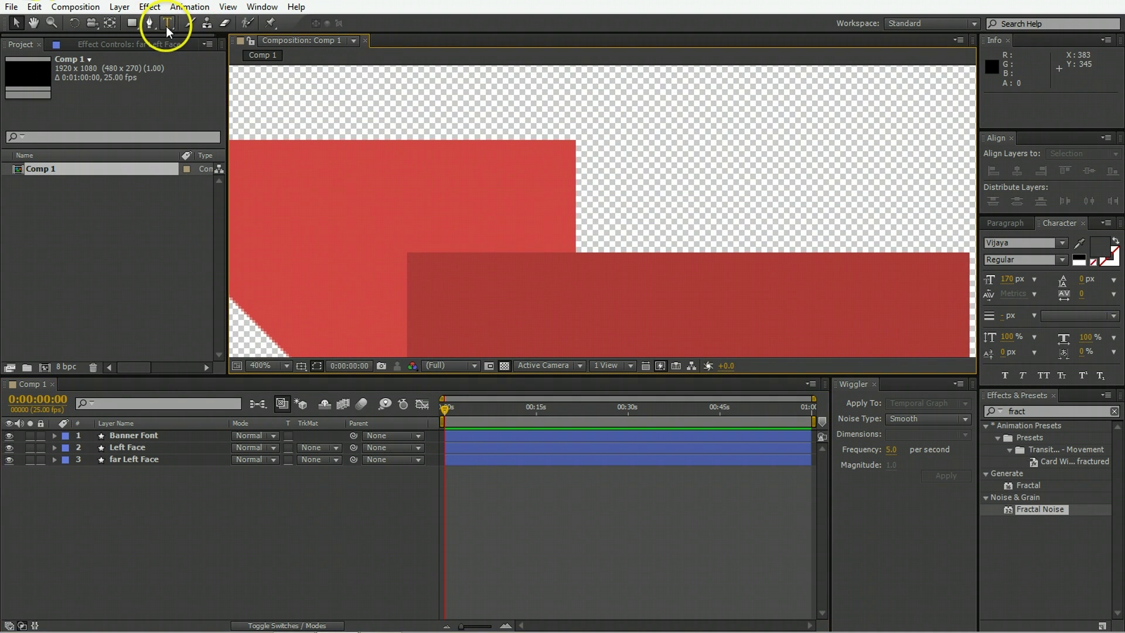
click(150, 24)
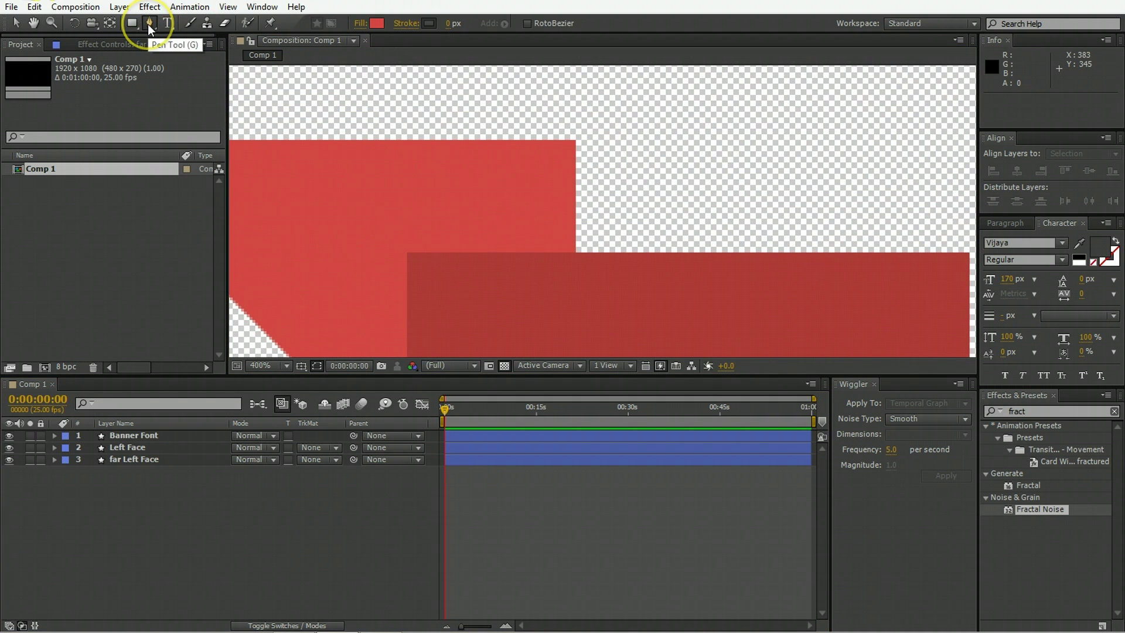
click(575, 141)
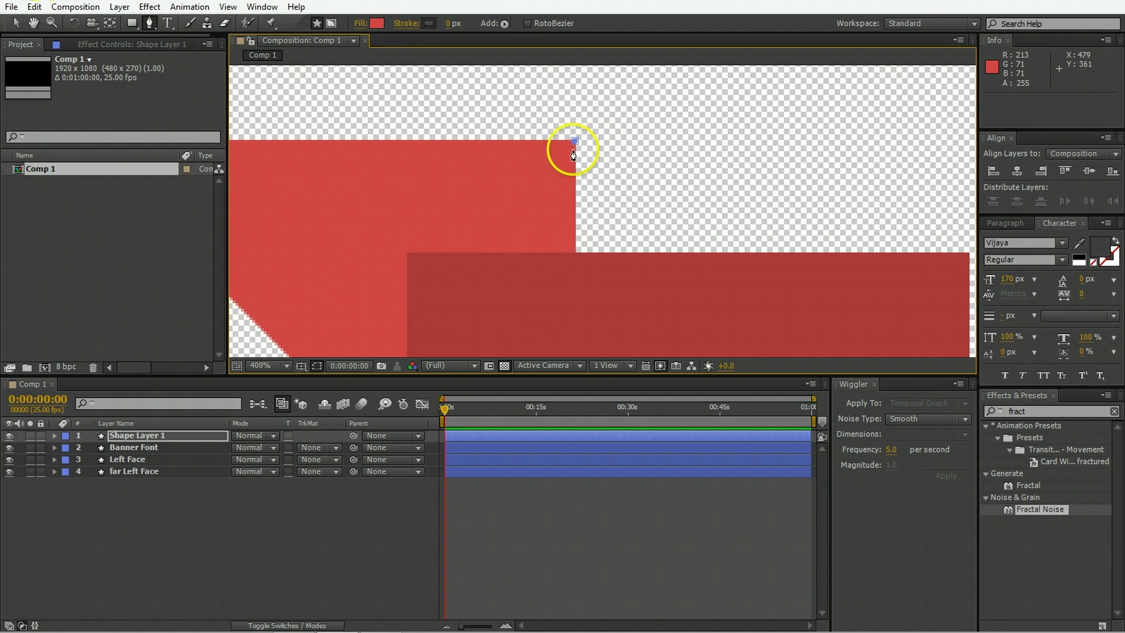
click(407, 259)
key(Page_Down)
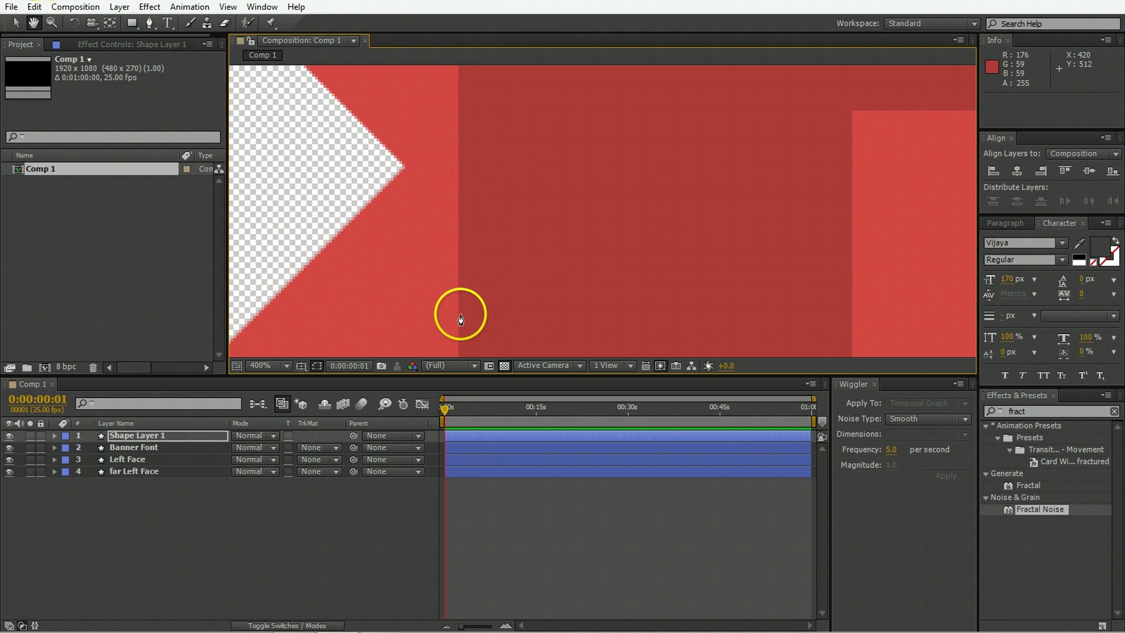
key(space)
drag(460, 321, 467, 193)
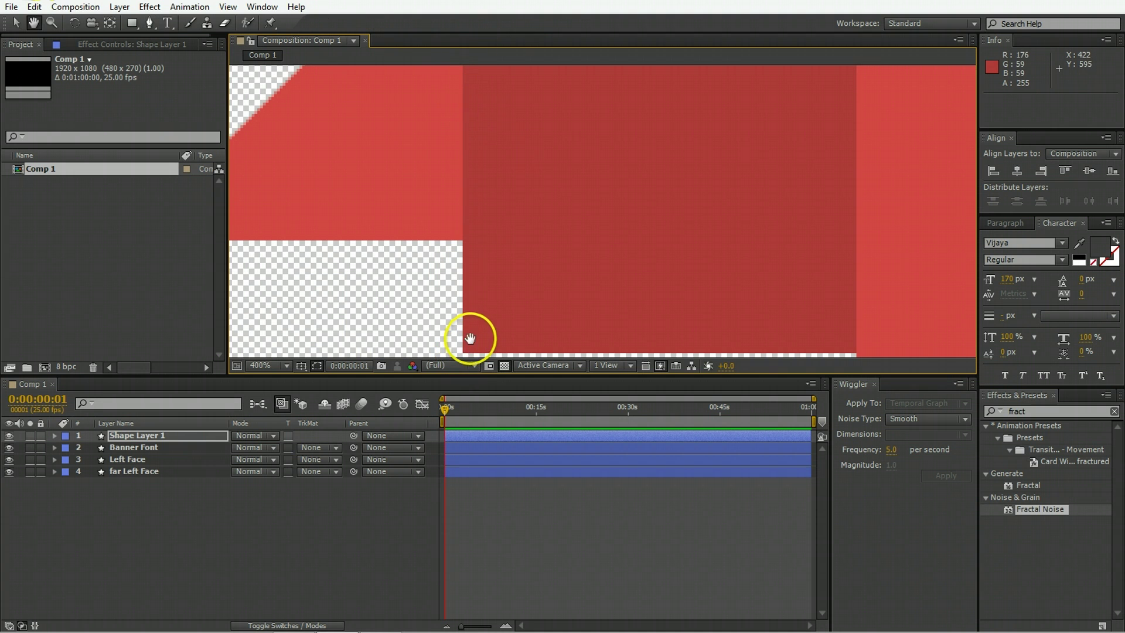
drag(470, 338, 482, 234)
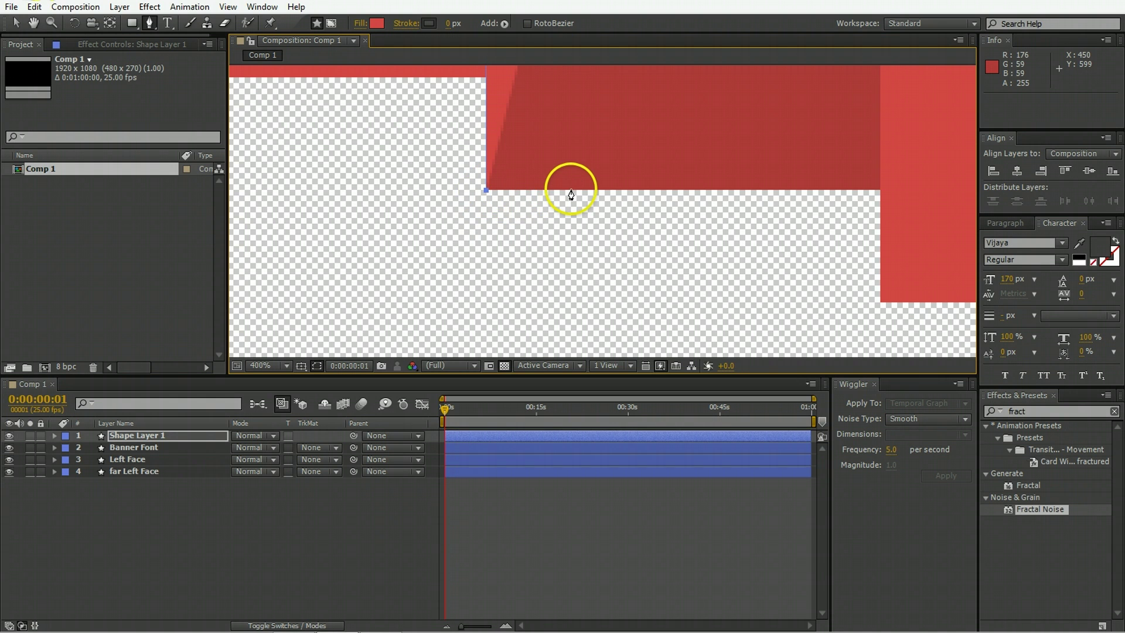
scroll(570, 189, down, 1)
drag(594, 103, 518, 231)
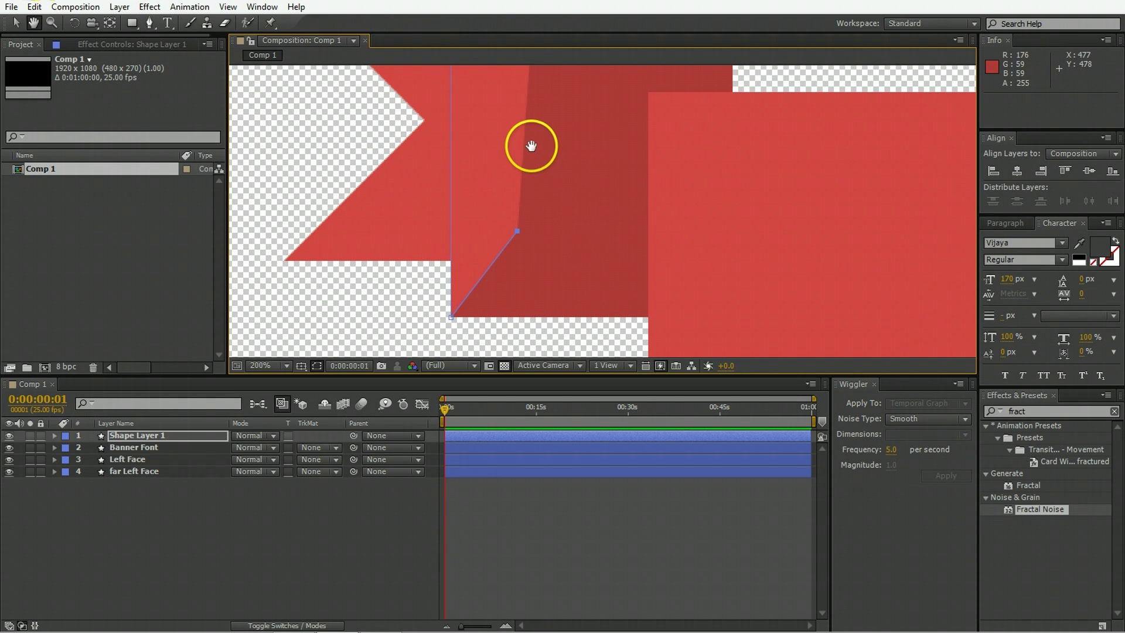
drag(530, 148, 518, 298)
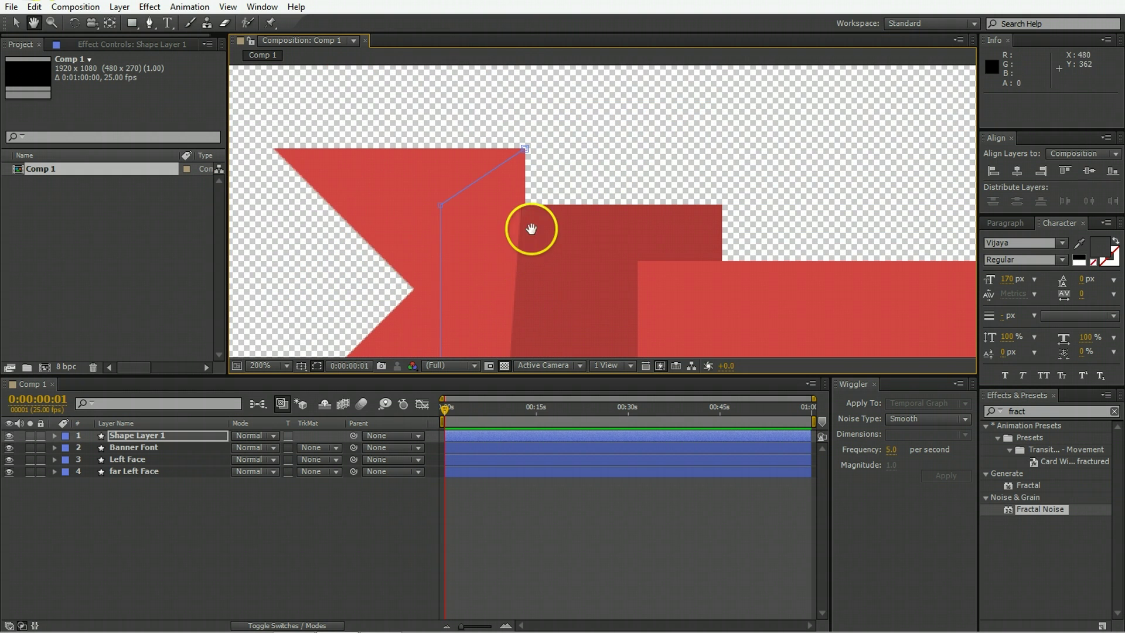
click(524, 150)
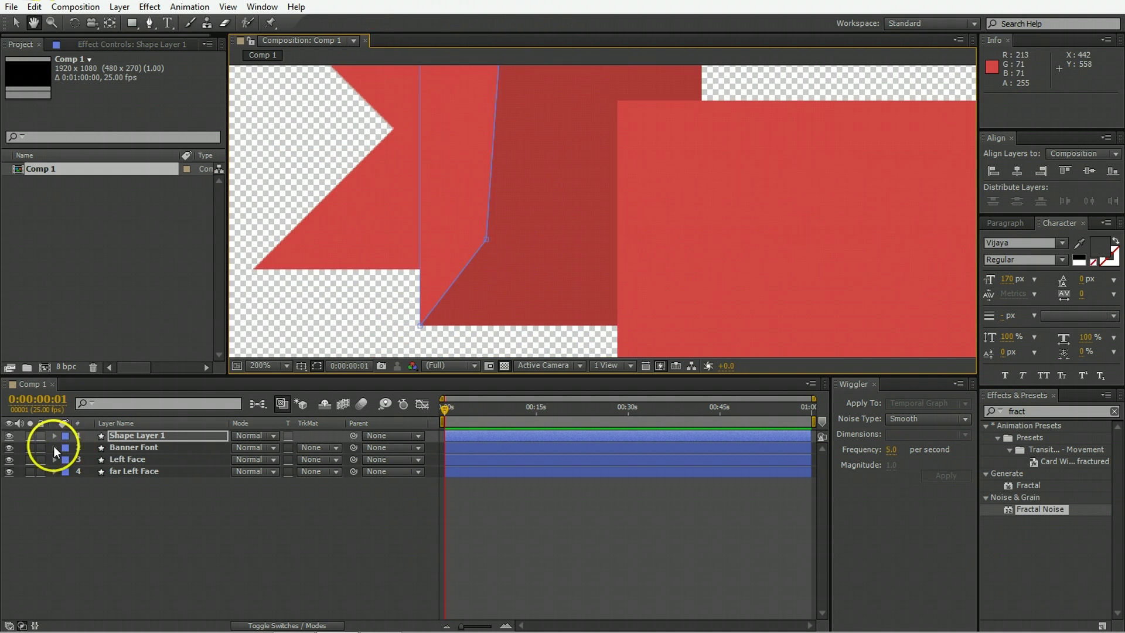
Hide Banner Font and Left Face, and align the new shape's rough vertex with far Left Face's lower-right corner.
key(v)
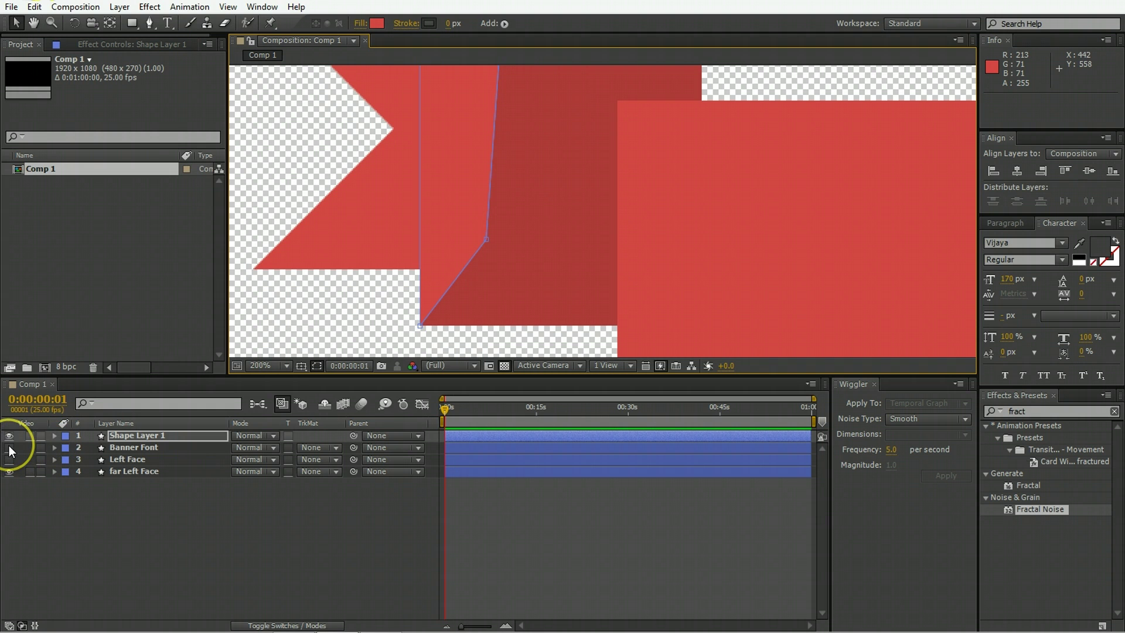
drag(9, 448, 10, 459)
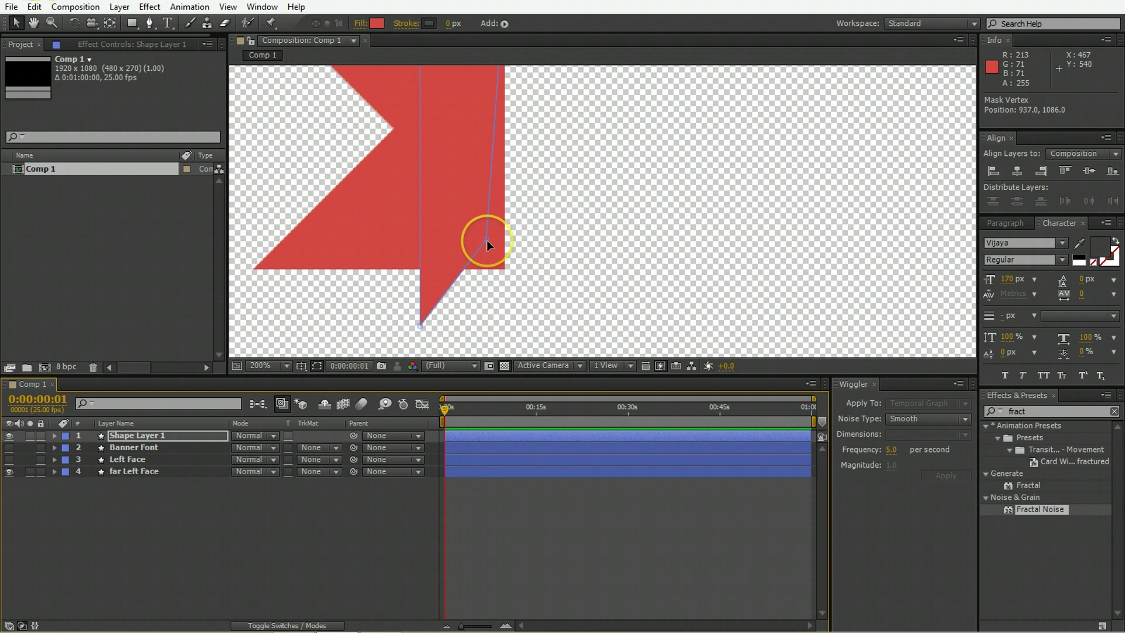
drag(487, 240, 503, 268)
scroll(511, 278, up, 2)
drag(472, 233, 492, 241)
scroll(488, 217, down, 3)
Rename the new fold shape layer as Left Angle.
click(164, 434)
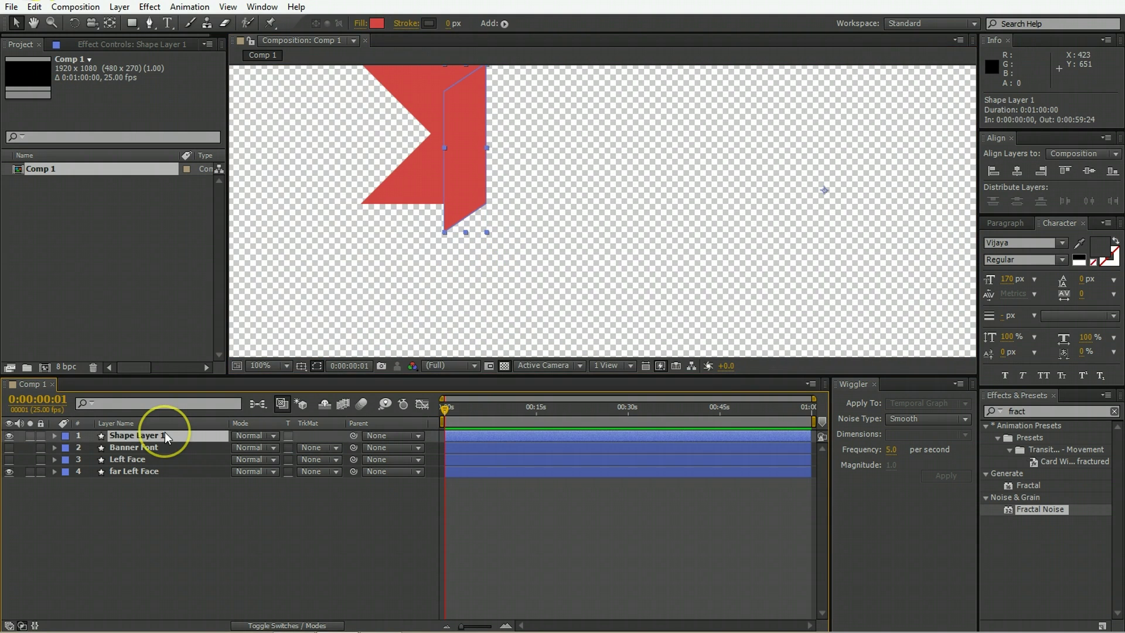
key(Return)
text(Left Angle)
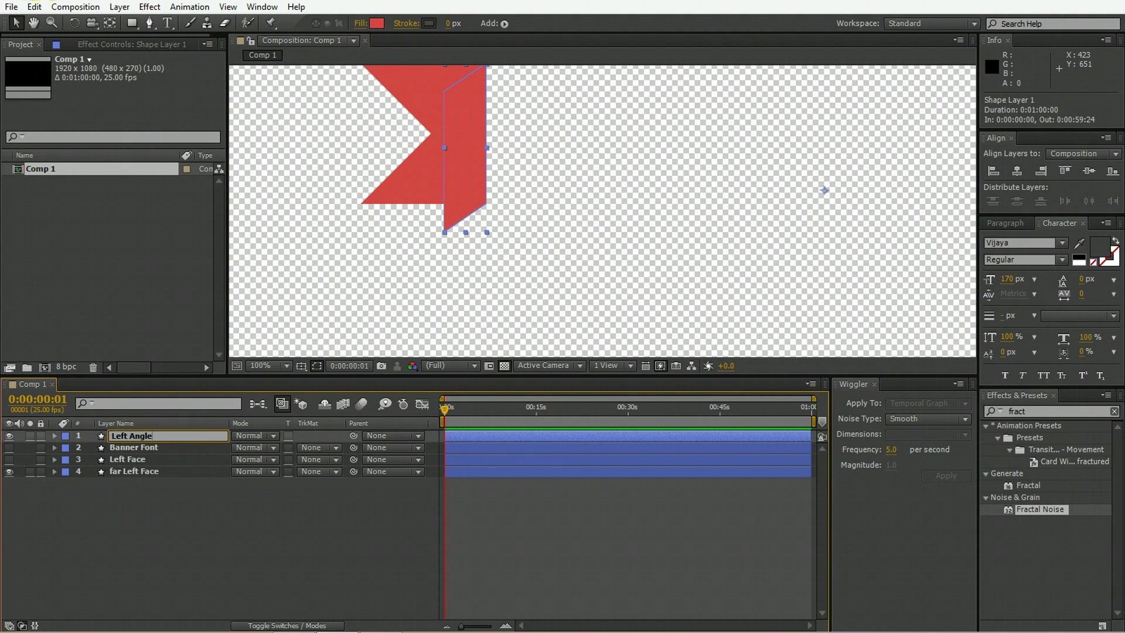
key(Return)
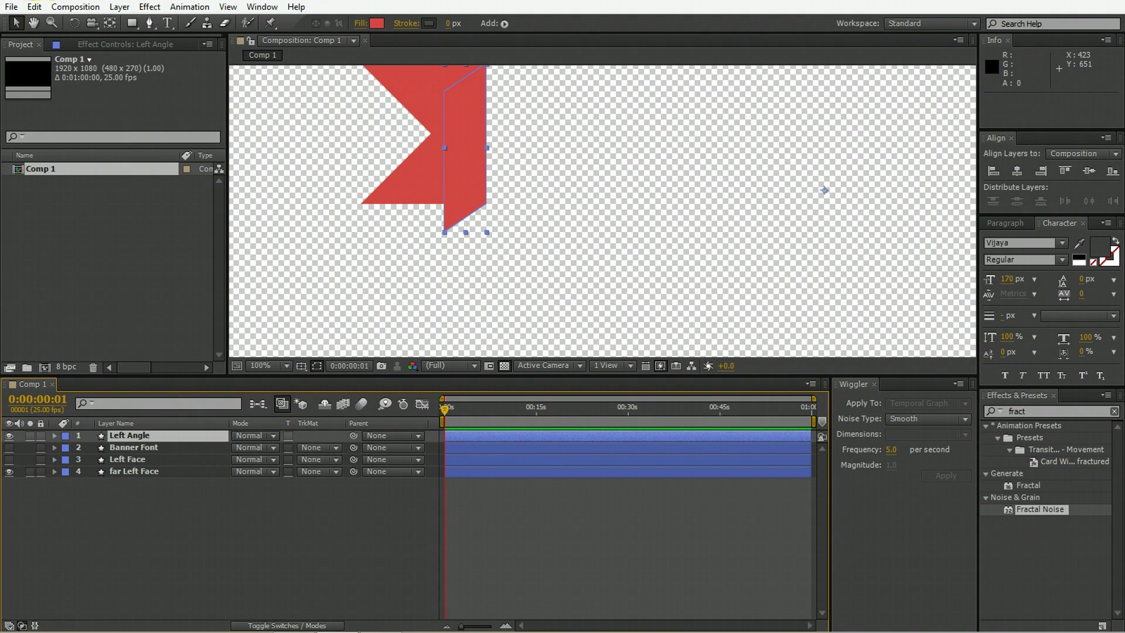
Darken the Left Angle fill to a deep red by lowering its brightness, and show Banner Font and Left Face again.
click(378, 25)
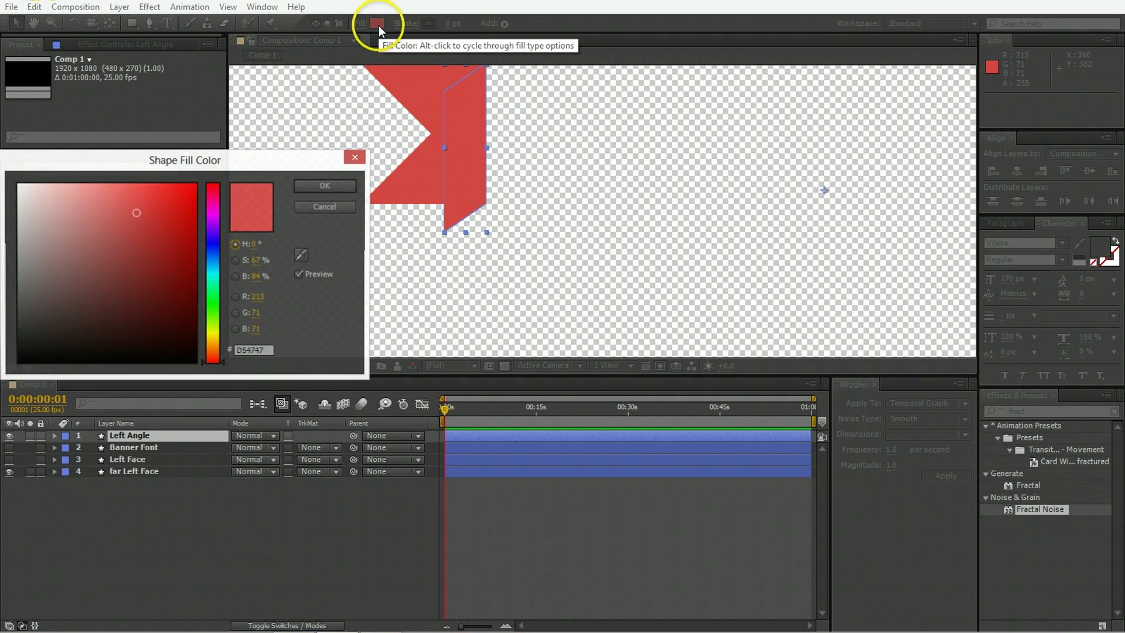
mouse_move(252, 278)
mouse_down()
mouse_move(222, 285)
mouse_move(241, 284)
mouse_up()
click(344, 185)
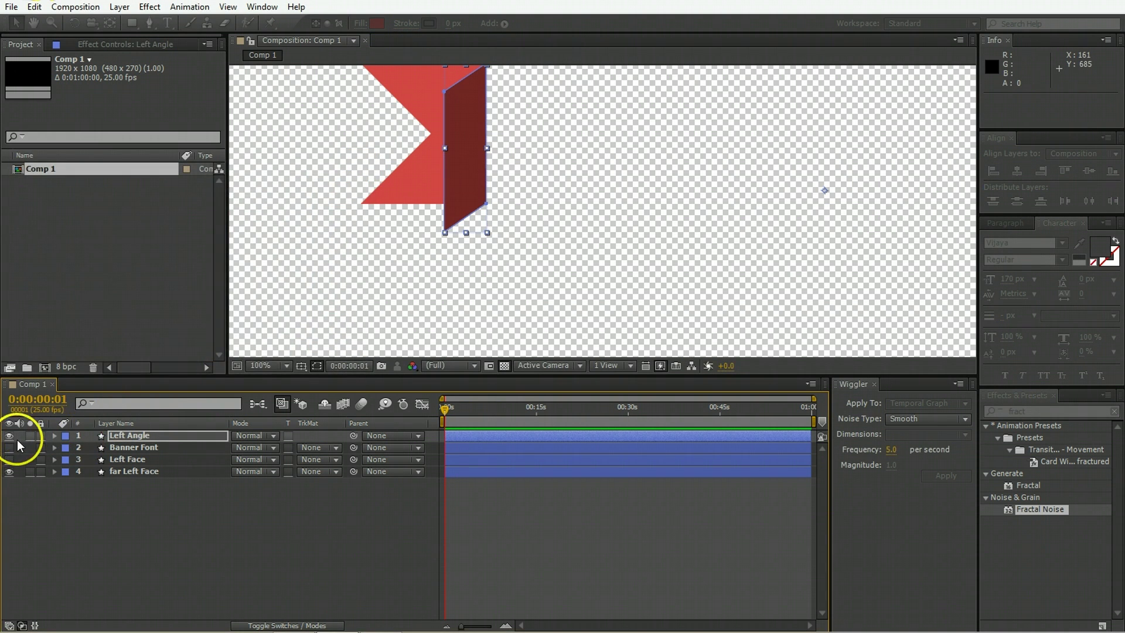
drag(11, 446, 10, 461)
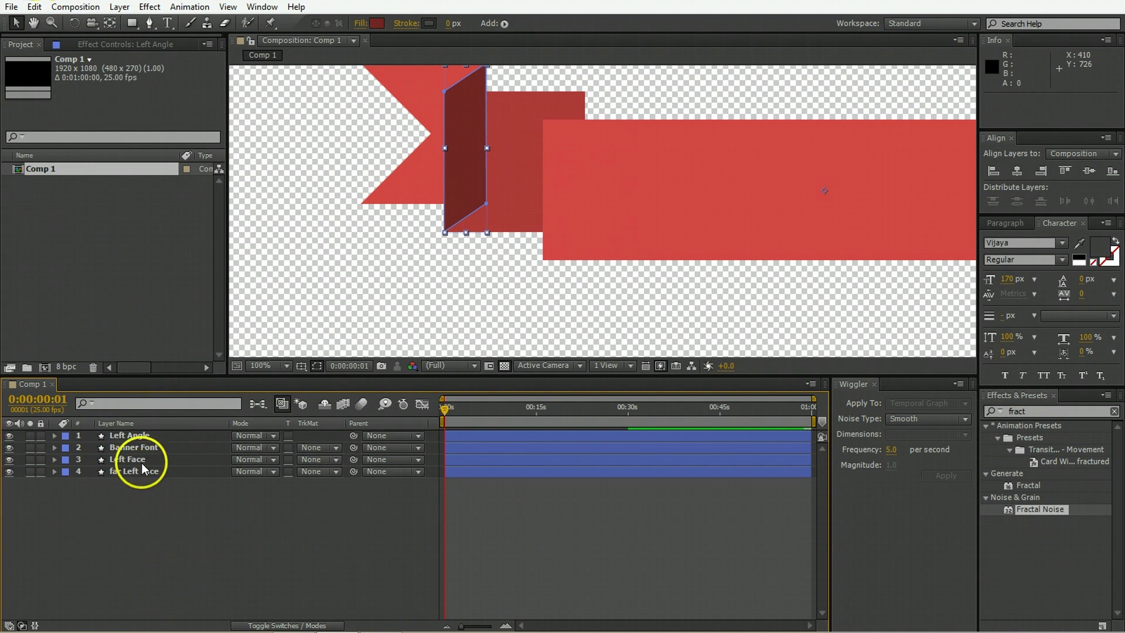
Move the Left Angle layer below Left Face and above far Left Face in the layer stack.
drag(133, 434, 135, 467)
click(268, 524)
drag(416, 243, 423, 314)
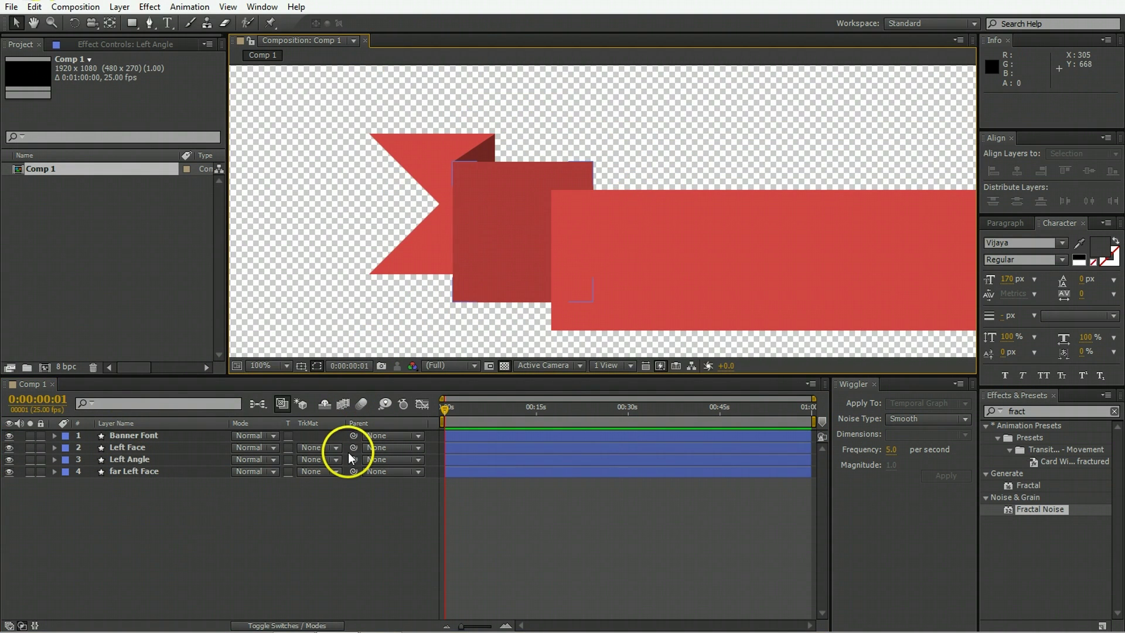
Duplicate Left Angle and place the copy between Banner Font and Left Face in the layer stack.
click(147, 458)
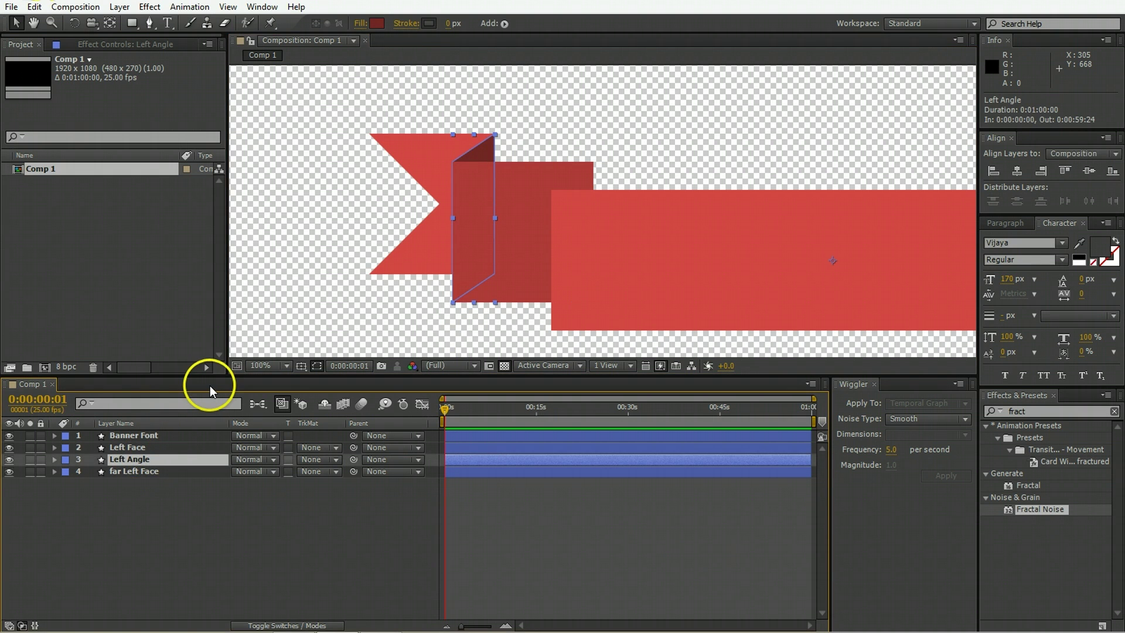
key(ctrl+d)
drag(150, 463, 147, 445)
Move Left Angle 2 to position 1100, 580 so it joins Left Face's upper-right corner to Banner Font's upper-left corner.
key(shift+Down)
key(shift+Down)
key(shift+Down)
key(shift+Down)
key(shift+Down)
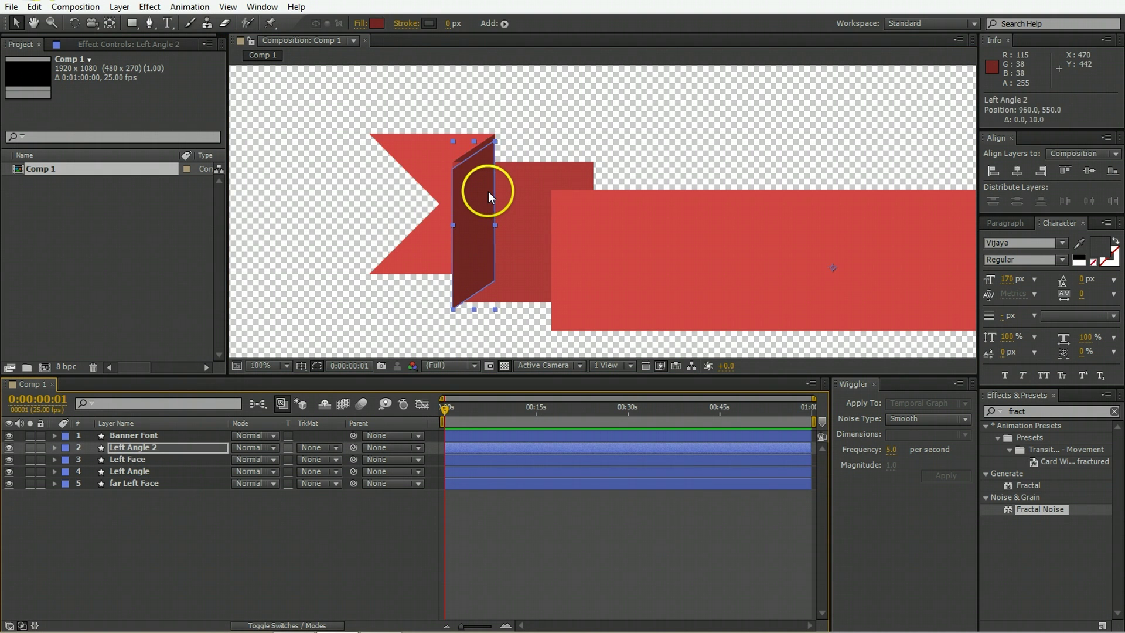
key(shift+Down)
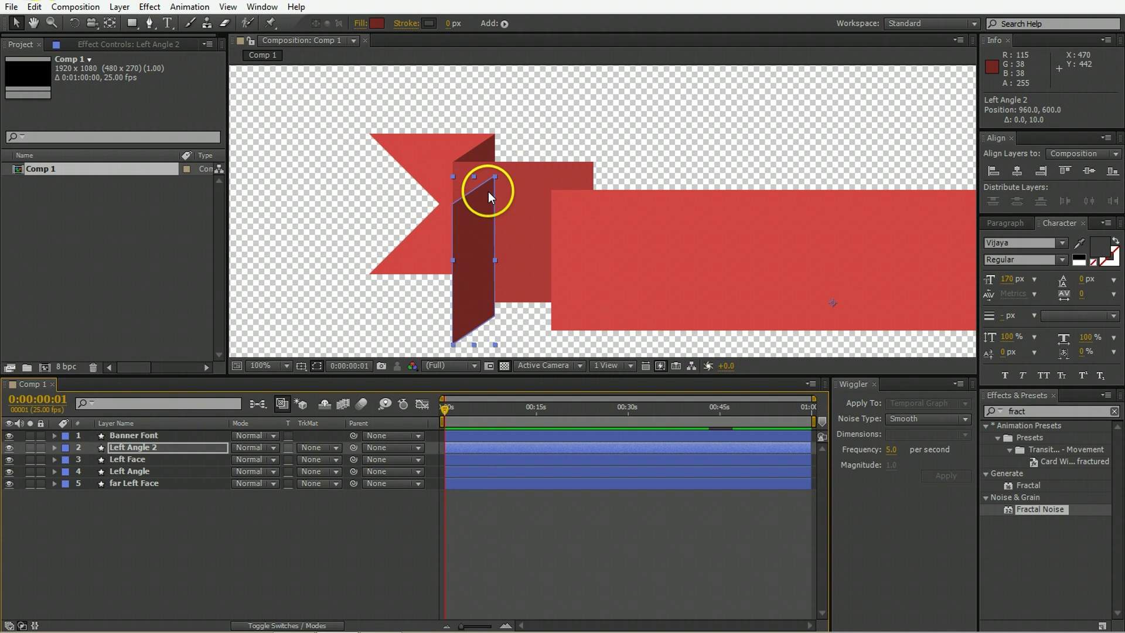
key(shift+Right)
key(shift+Right)
key(shift+Right)
key(shift+Right)
key(shift+Right)
key(shift+Right)
key(shift+Right)
key(shift+Right)
key(shift+Right)
key(shift+Right)
key(shift+Right)
key(shift+Right)
key(shift+Right)
key(shift+Right)
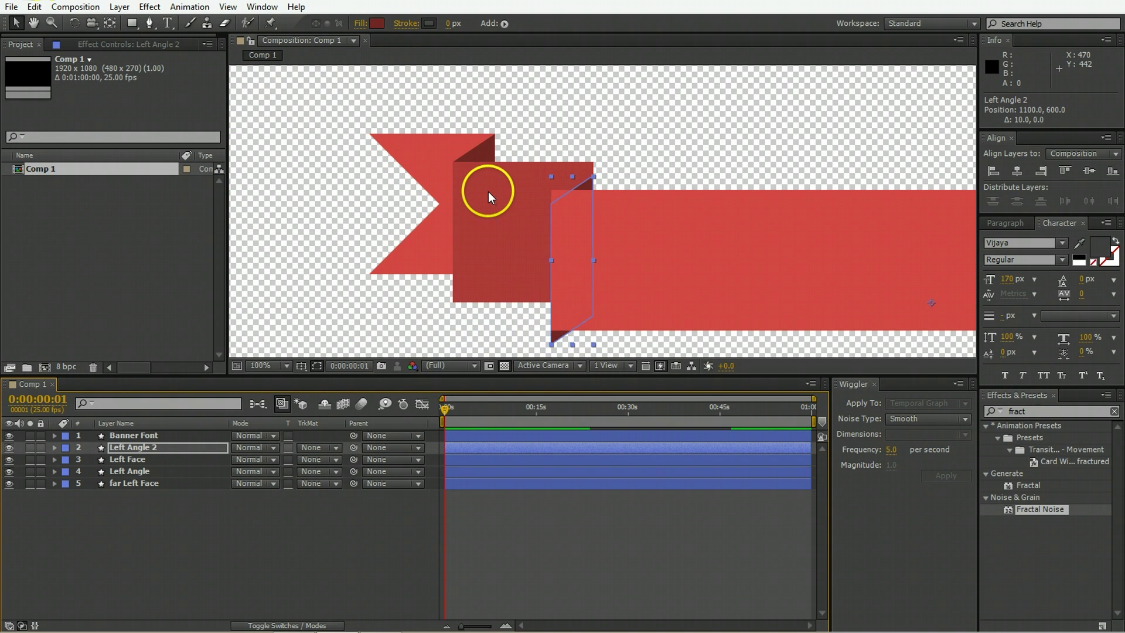
key(shift+Up)
key(shift+Up)
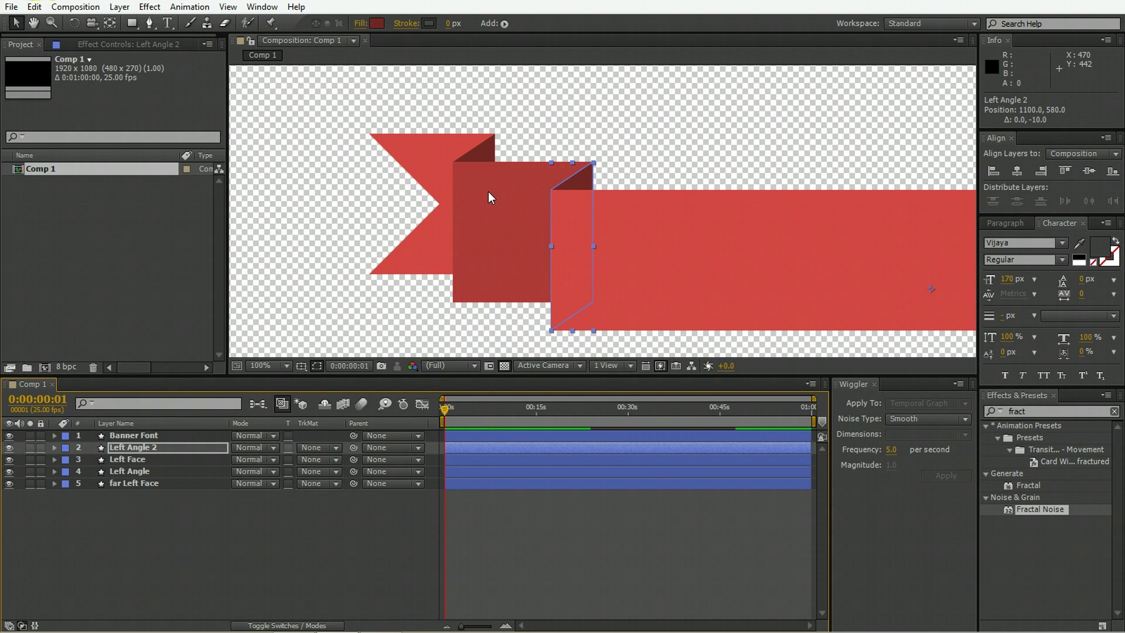
click(325, 538)
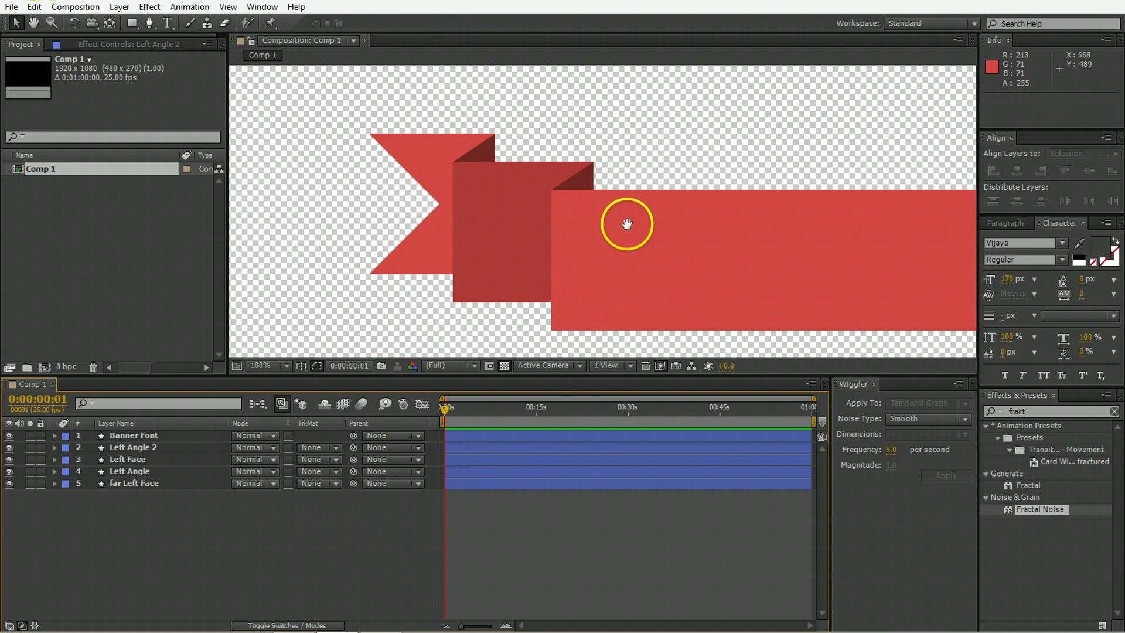
Draw a rectangular mask of about 198 by 215 px around the whole notched tail on far Left Face.
drag(627, 224, 559, 222)
scroll(528, 199, down, 2)
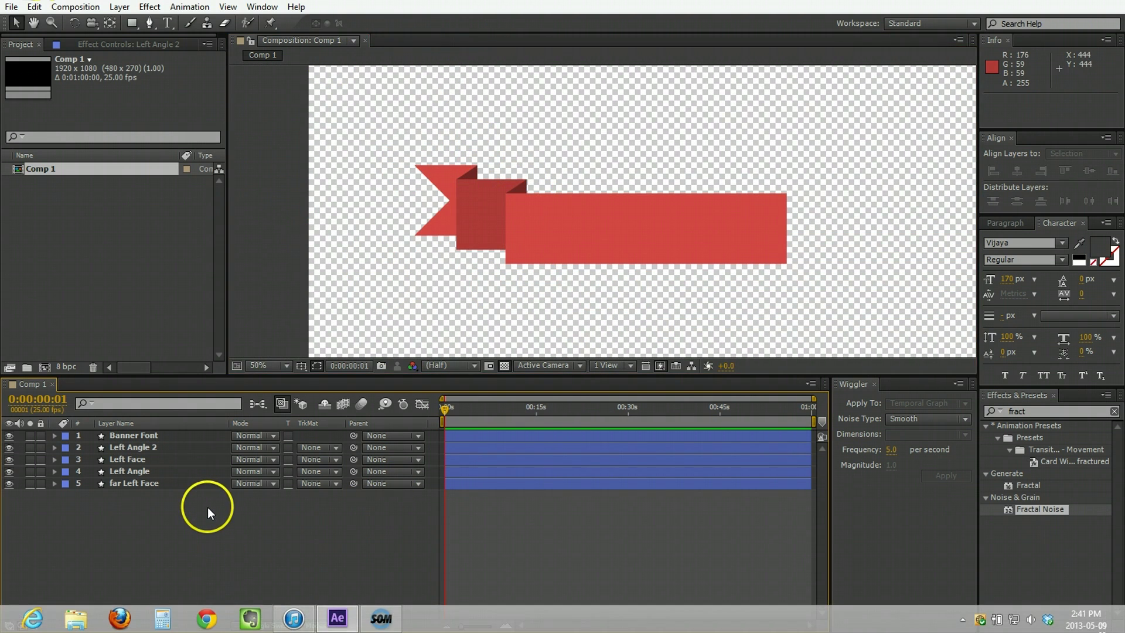
scroll(440, 202, up, 2)
scroll(575, 208, up, 2)
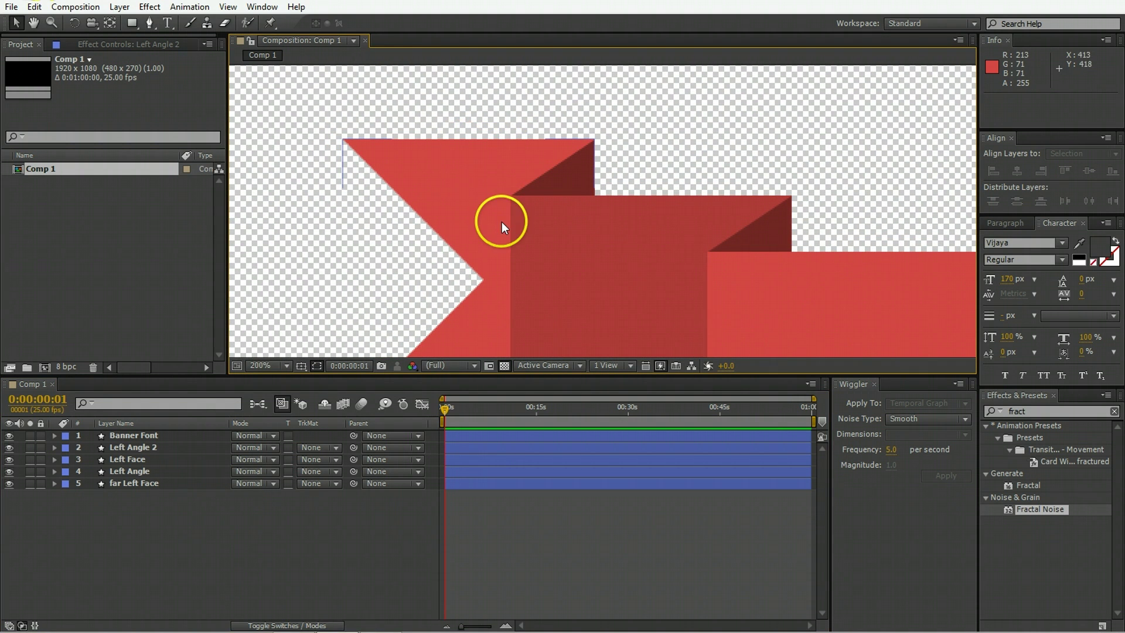
scroll(526, 234, down, 2)
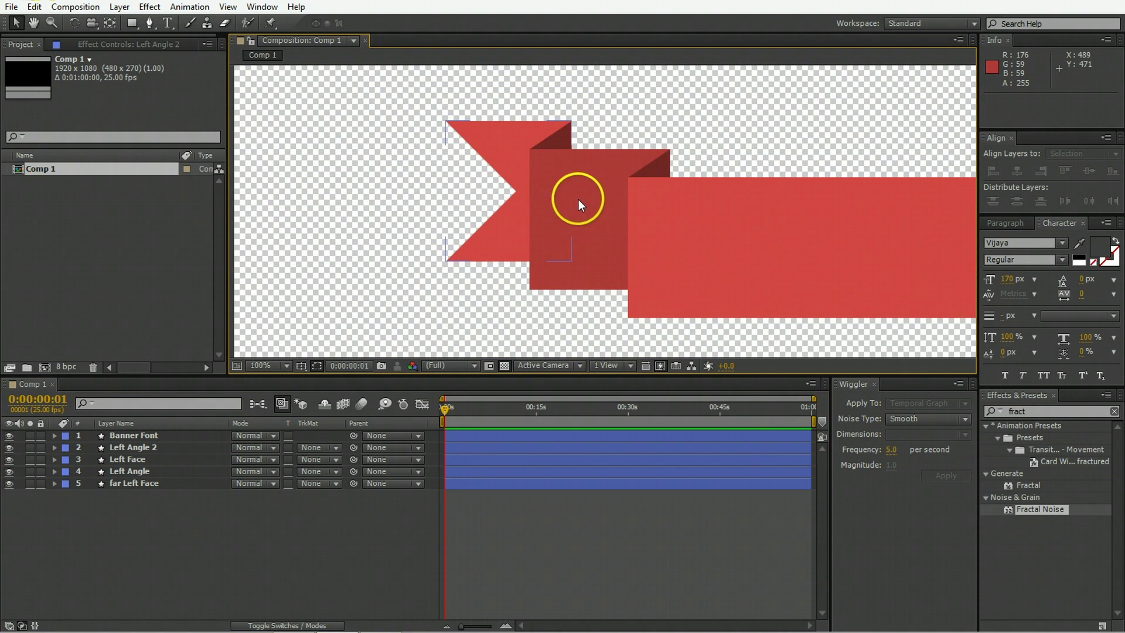
click(138, 24)
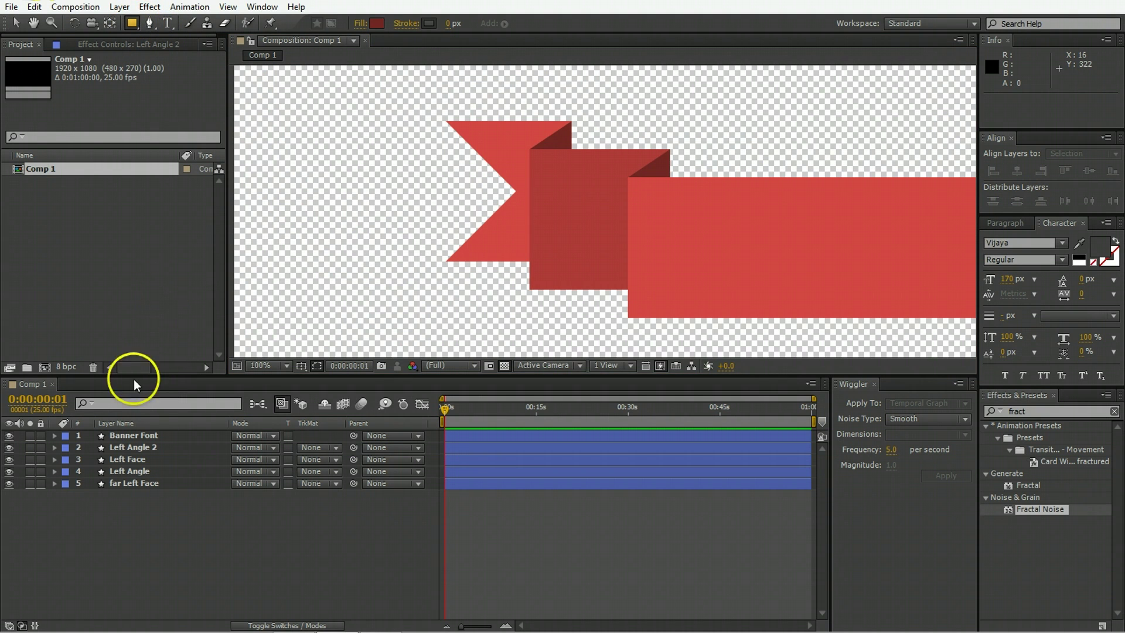
click(136, 481)
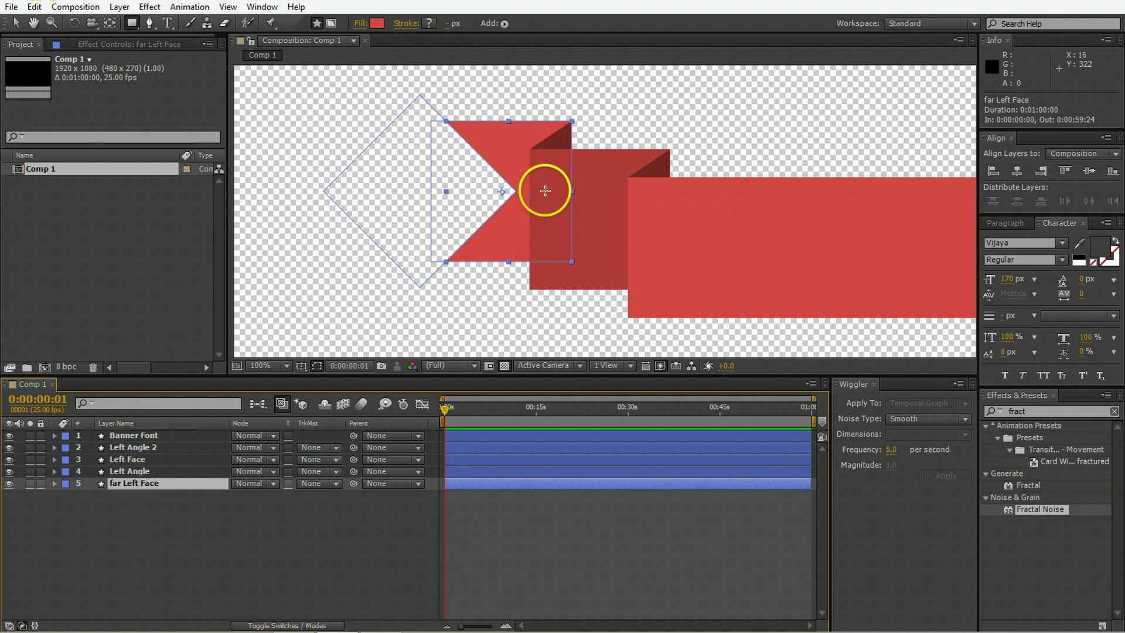
click(330, 23)
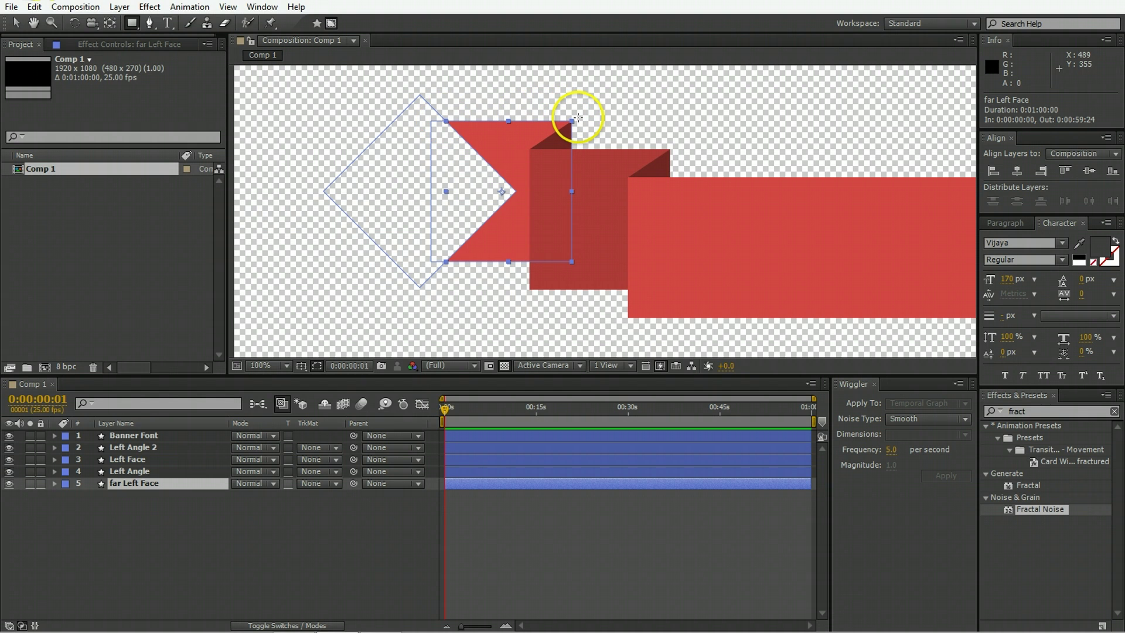
drag(578, 116, 440, 268)
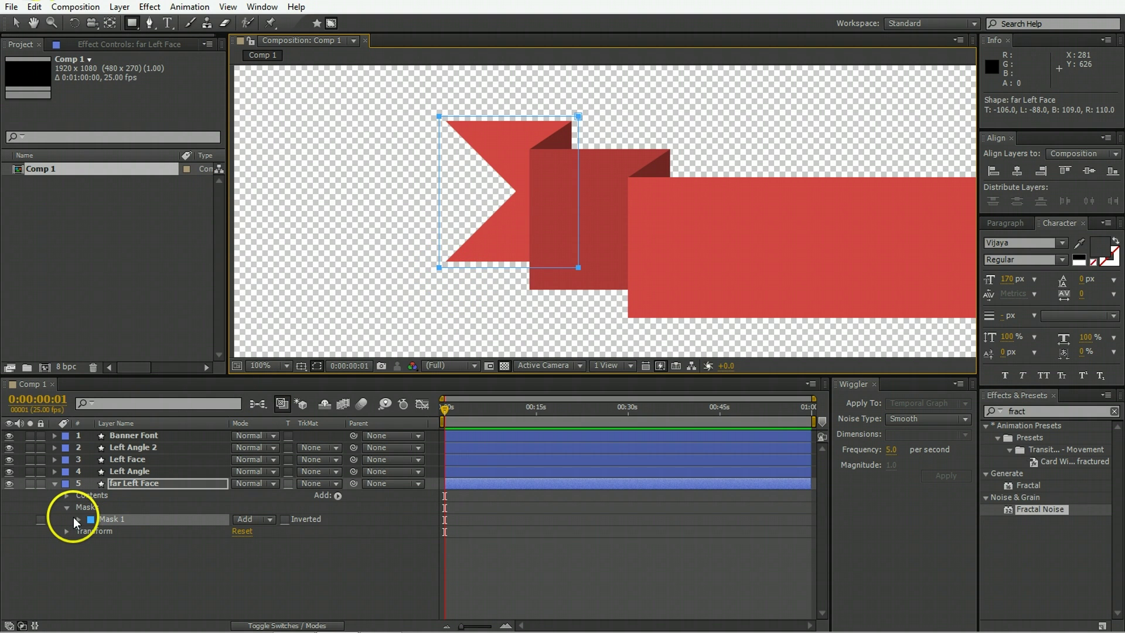
Set a Mask Path keyframe for far Left Face's mask and place it at 0:00:00:21.
click(75, 519)
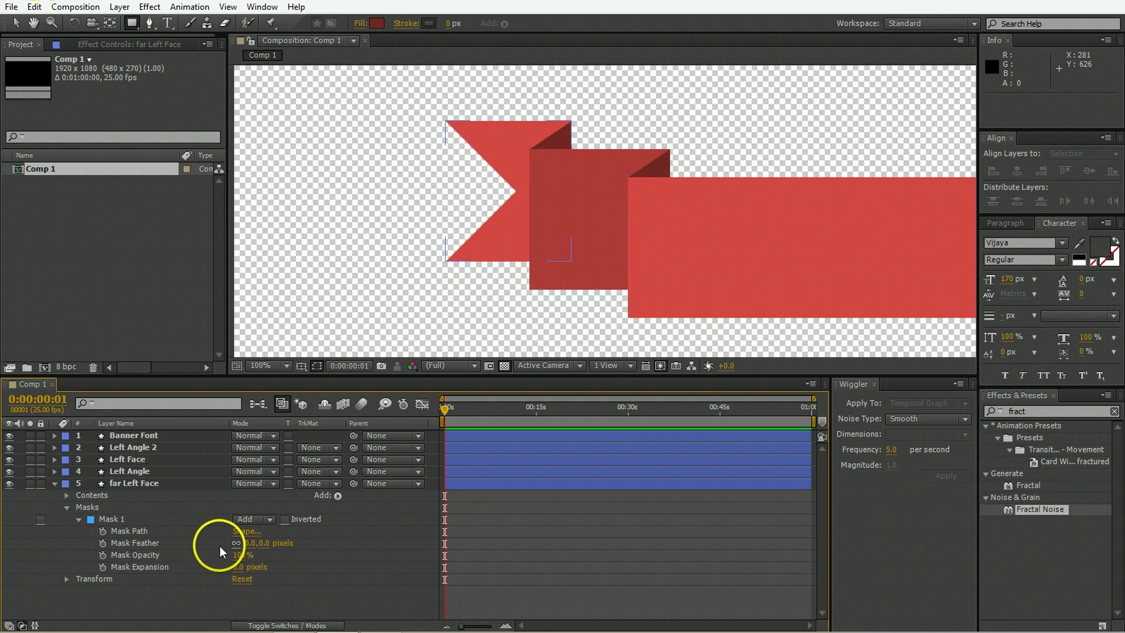
click(103, 531)
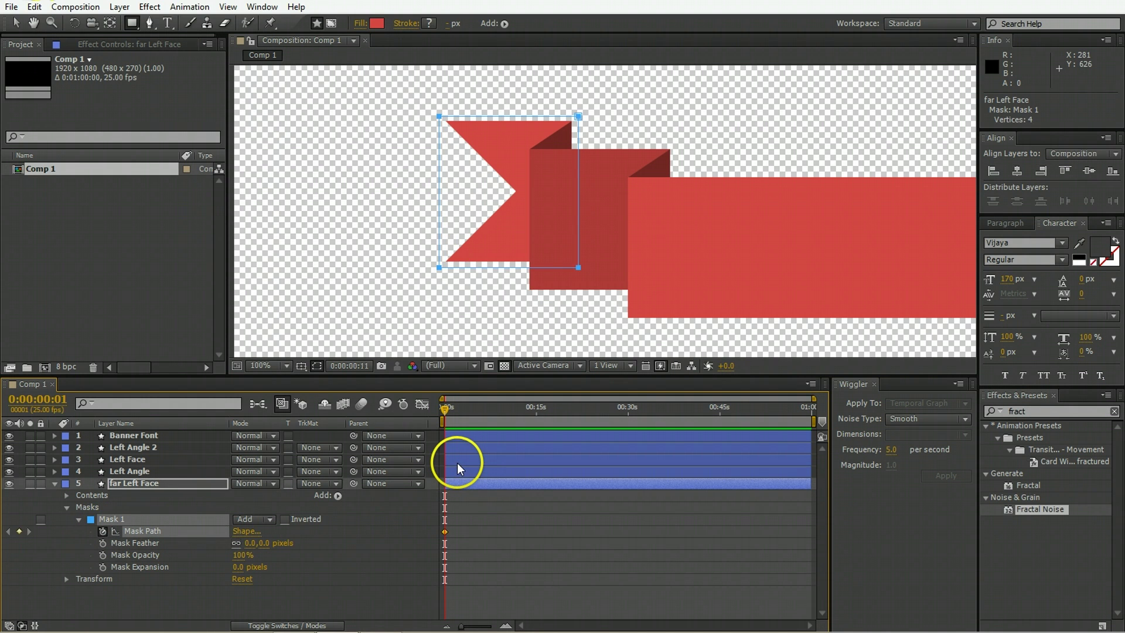
key(shift+Page_Down)
drag(443, 531, 446, 531)
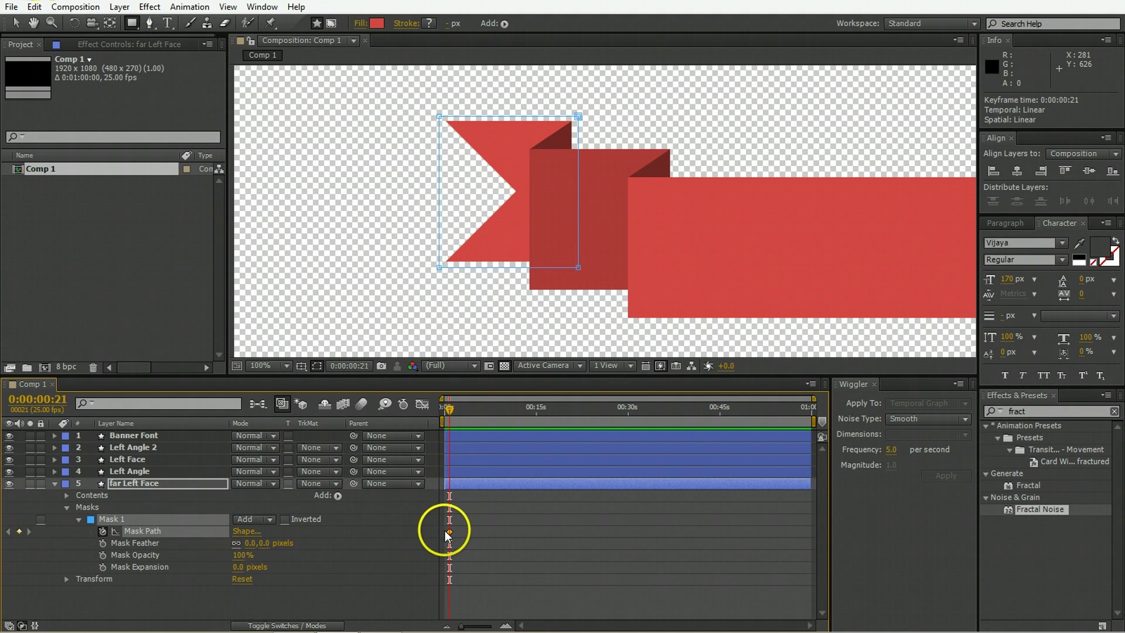
Paste the Mask Path keyframe at 0:00:00:21 onto Banner Font, Left Angle 2, Left Face and Left Angle.
click(504, 626)
click(504, 625)
click(505, 626)
click(504, 625)
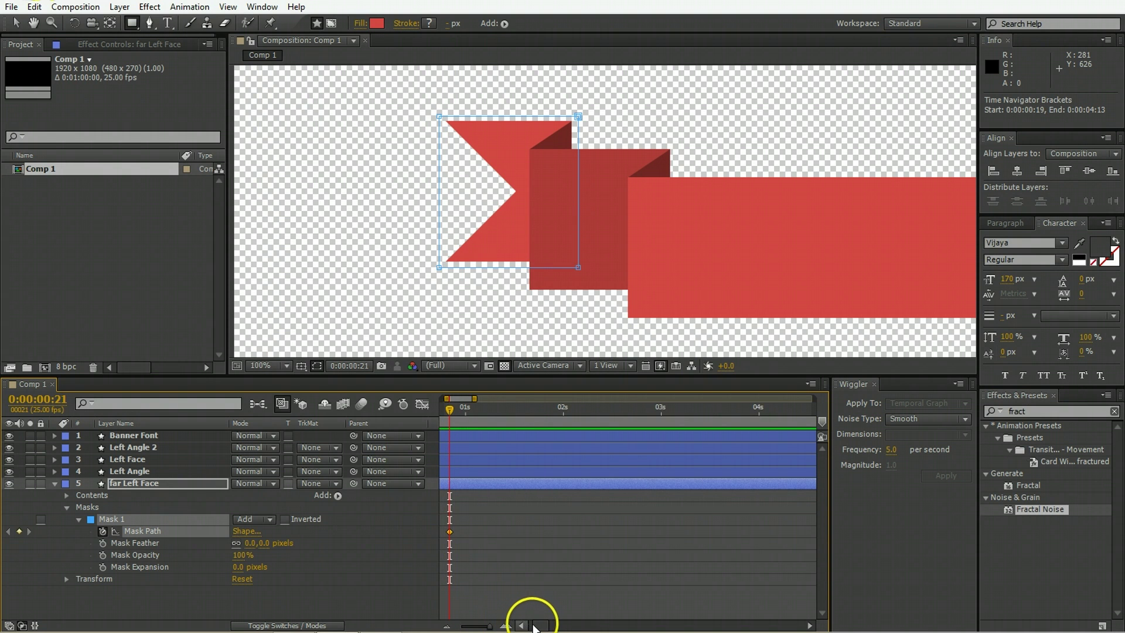
drag(539, 626, 477, 624)
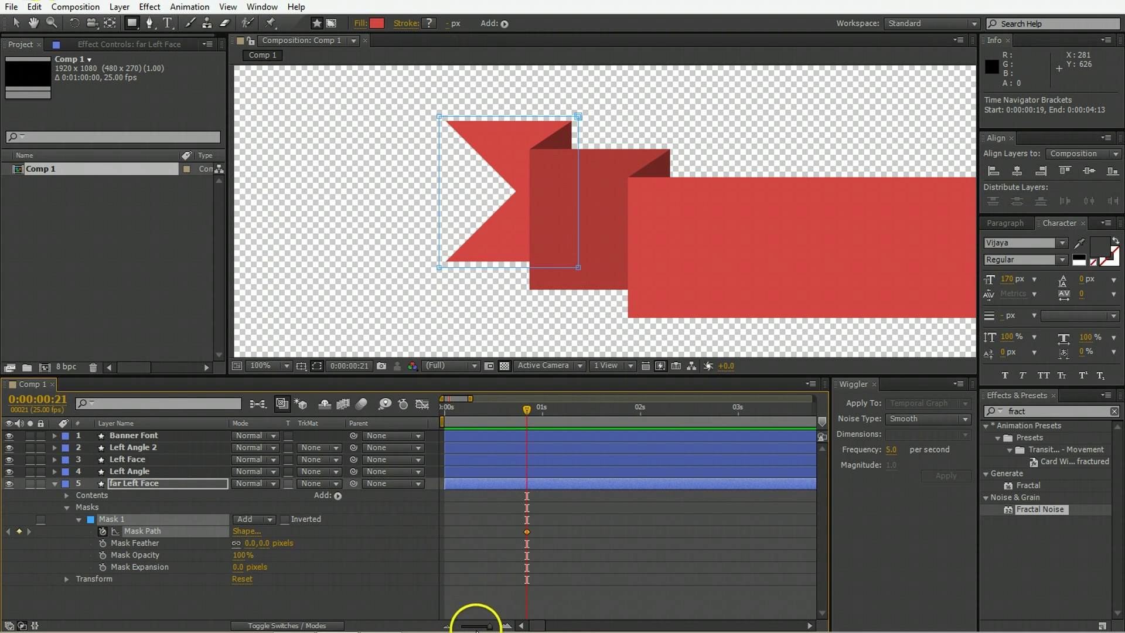
click(132, 469)
shift+click(136, 438)
key(ctrl+v)
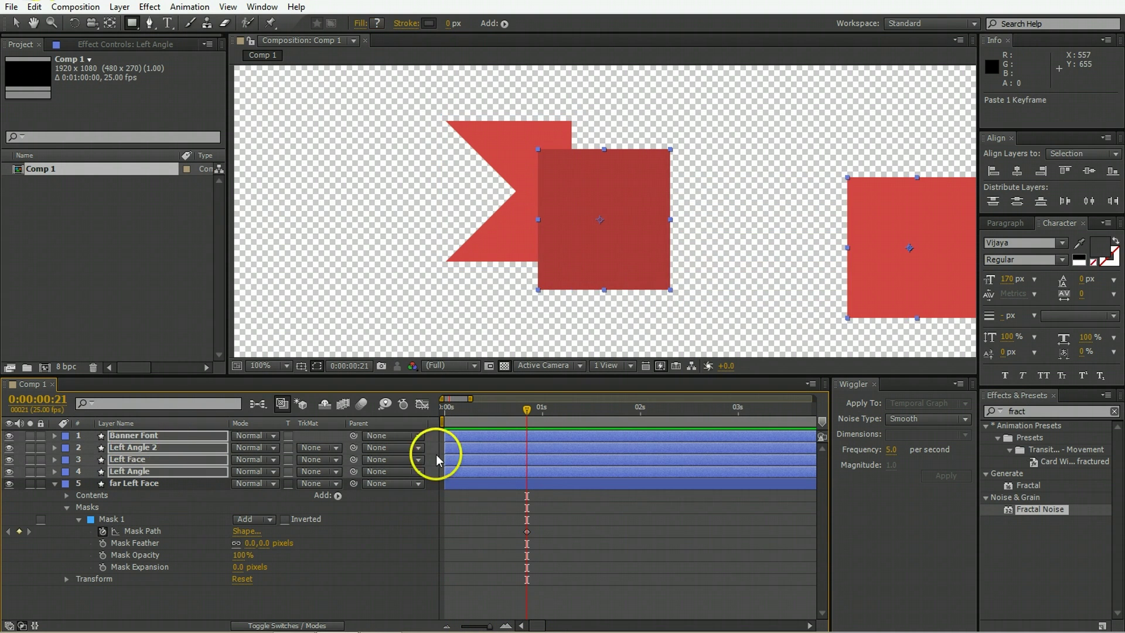
click(597, 522)
click(54, 484)
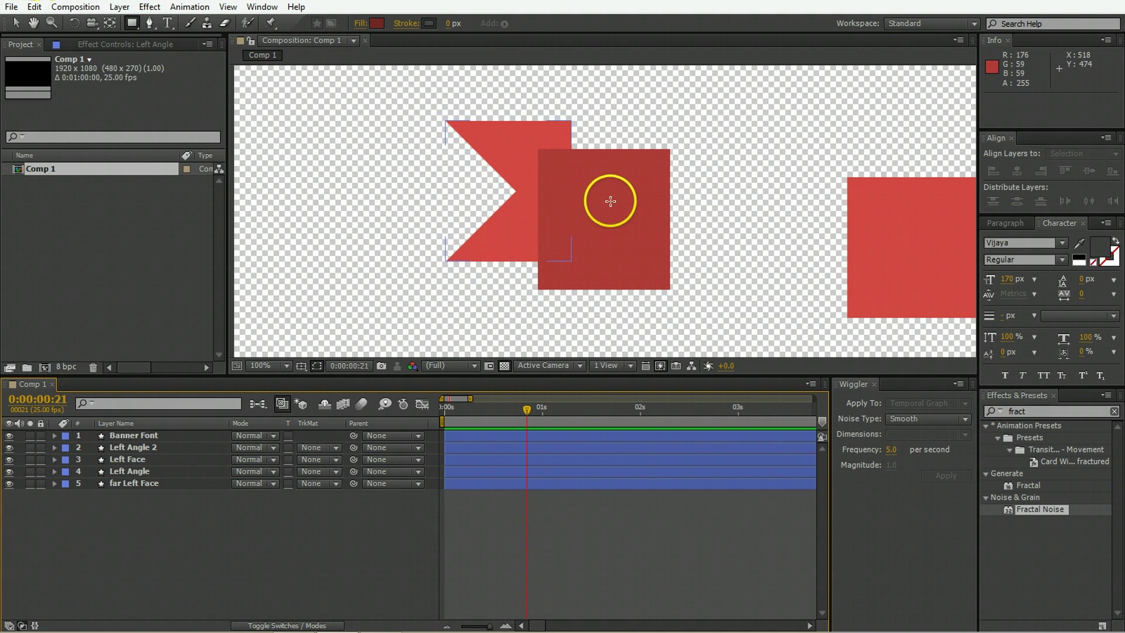
Widen Banner Font's mask at both sides so it encloses the entire front panel.
scroll(610, 196, down, 1)
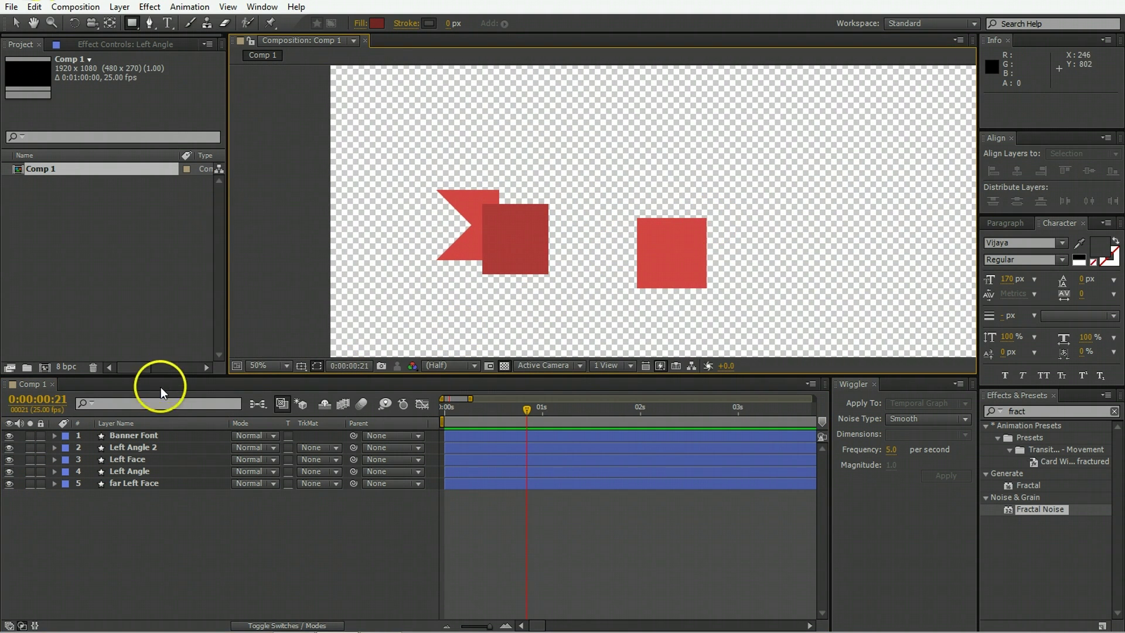
click(140, 434)
key(m)
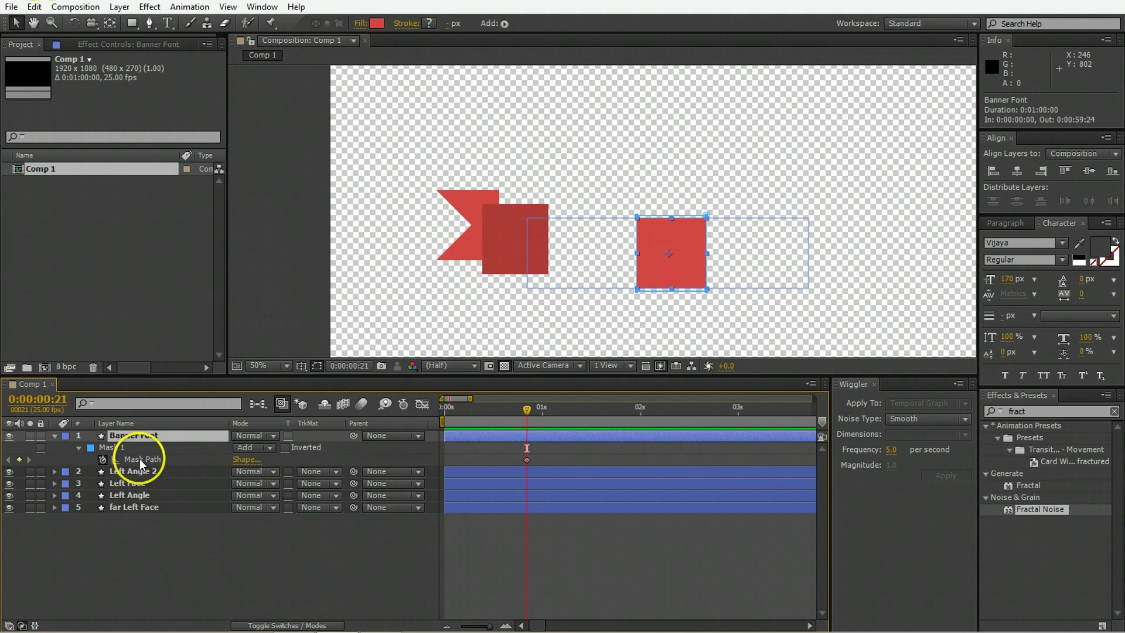
click(139, 459)
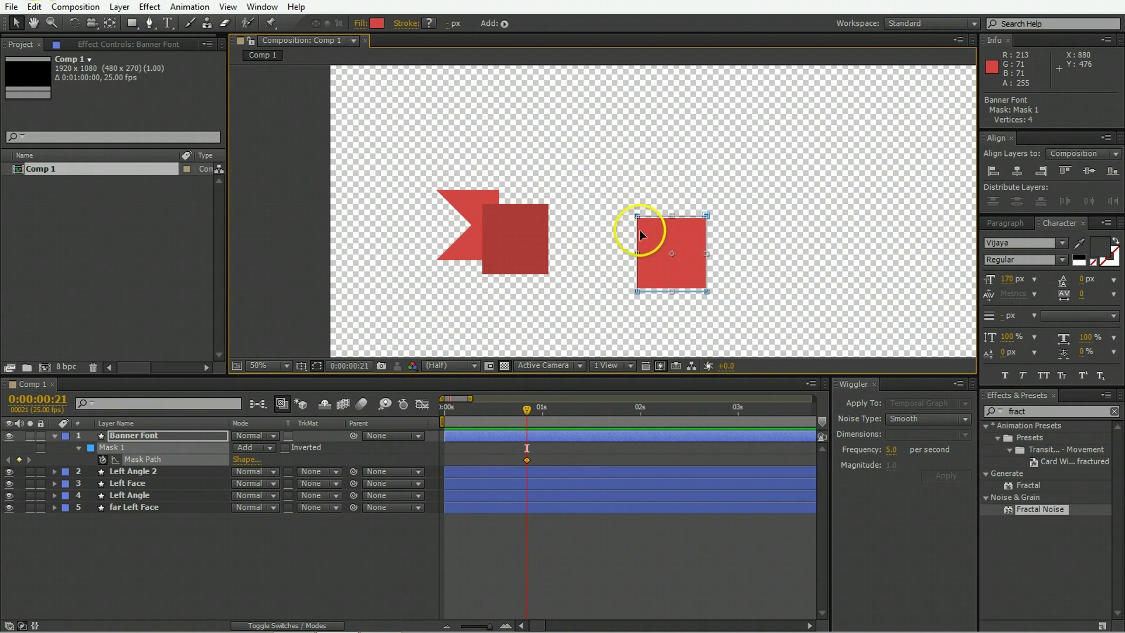
drag(637, 253, 522, 253)
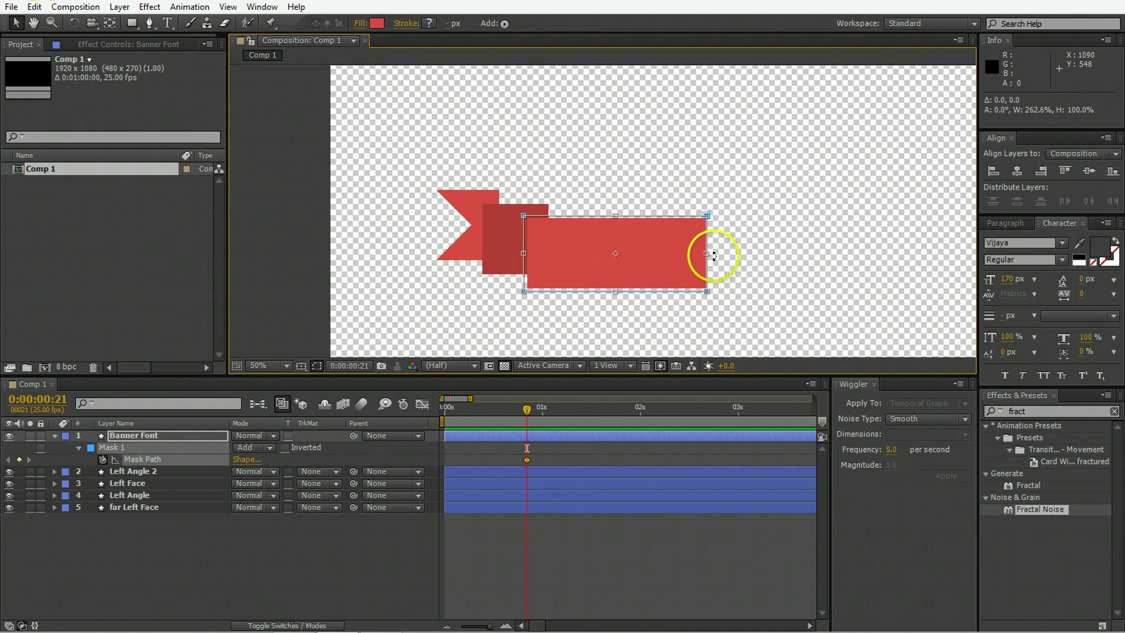
drag(709, 252, 815, 252)
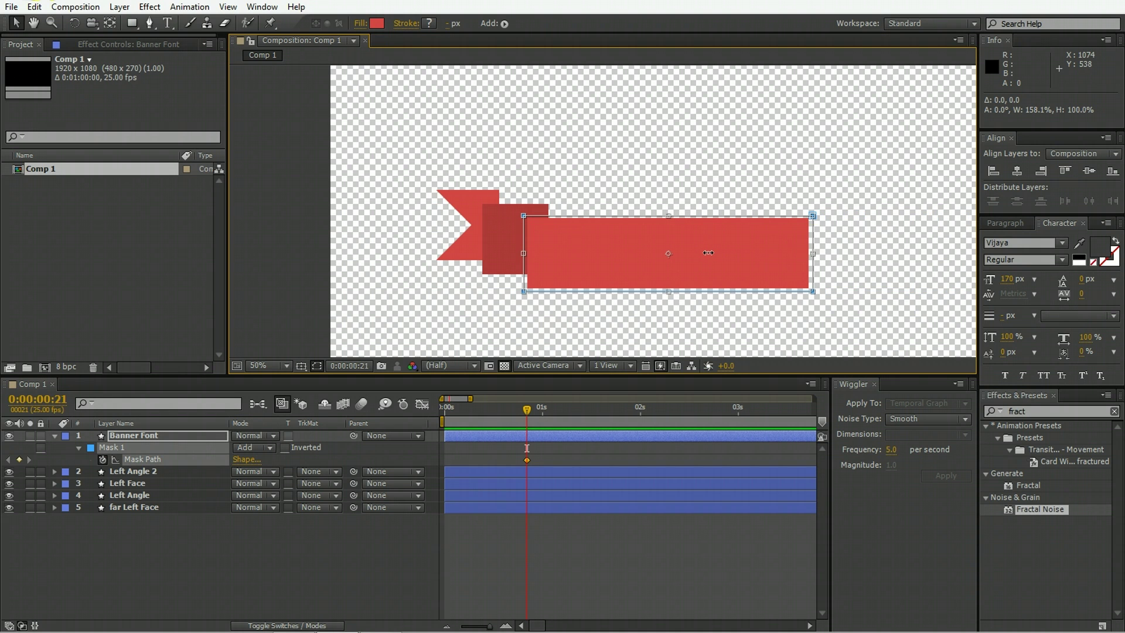
Adjust both sides of Left Face's mask so it encloses the whole darker side face with a slight margin.
click(135, 482)
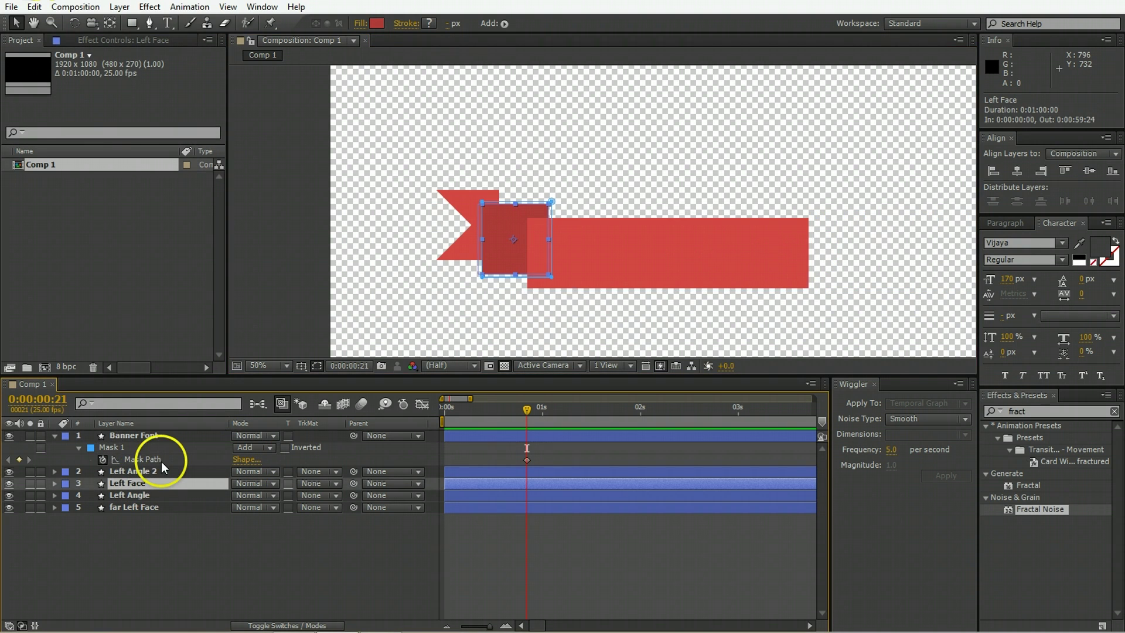
key(m)
click(138, 507)
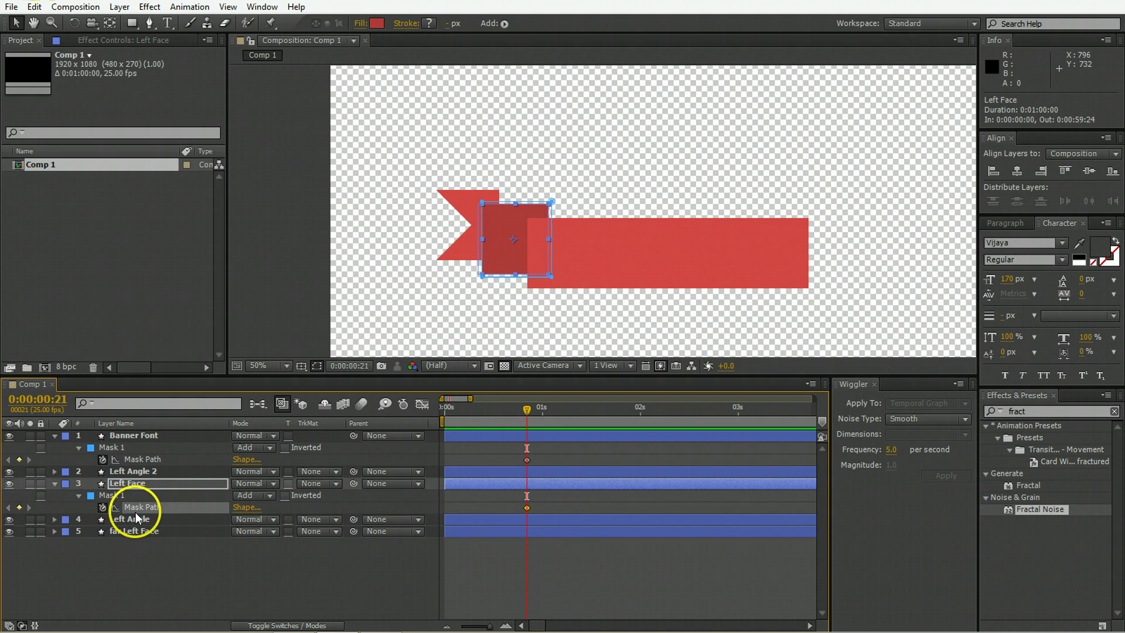
double_click(550, 201)
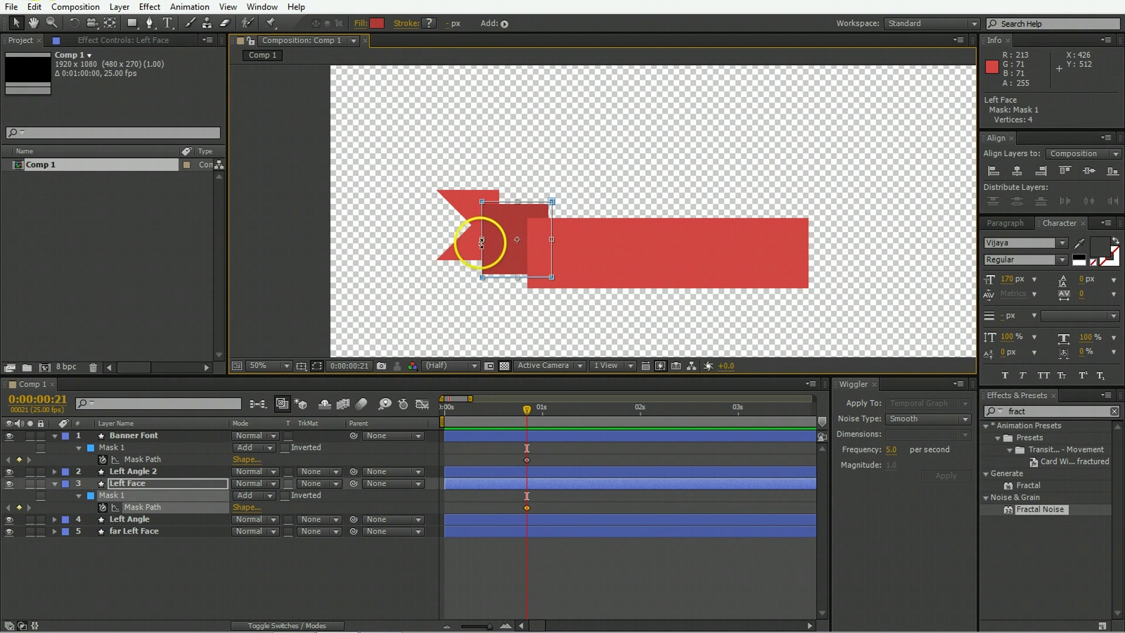
mouse_move(480, 239)
mouse_down()
mouse_move(465, 239)
mouse_move(479, 239)
mouse_up()
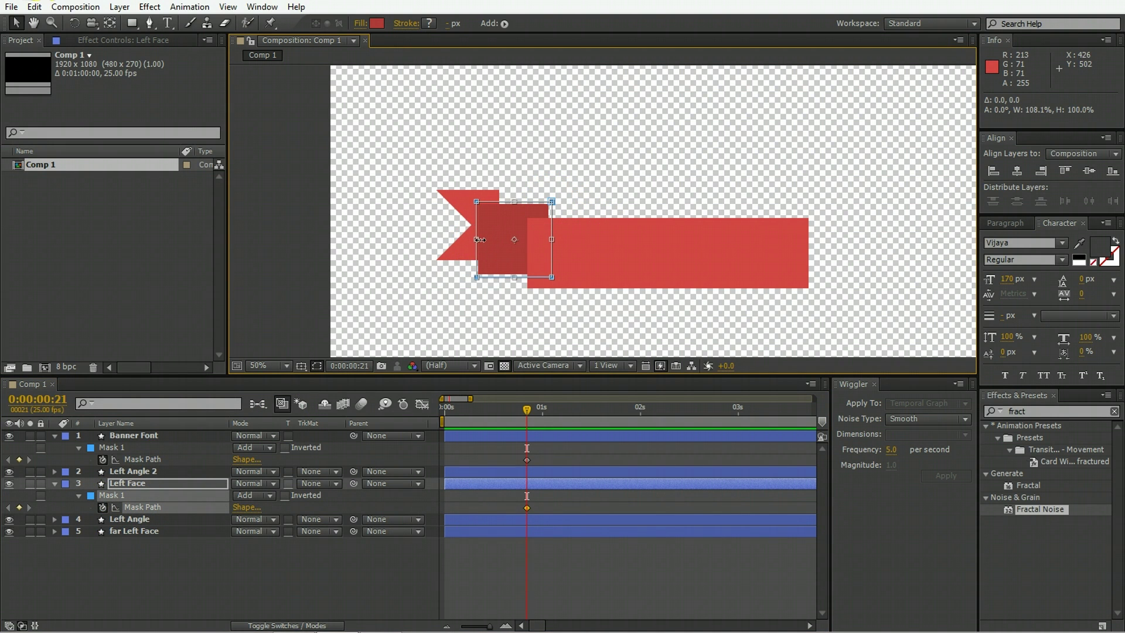
mouse_move(551, 239)
mouse_down()
mouse_move(563, 239)
mouse_move(551, 239)
mouse_up()
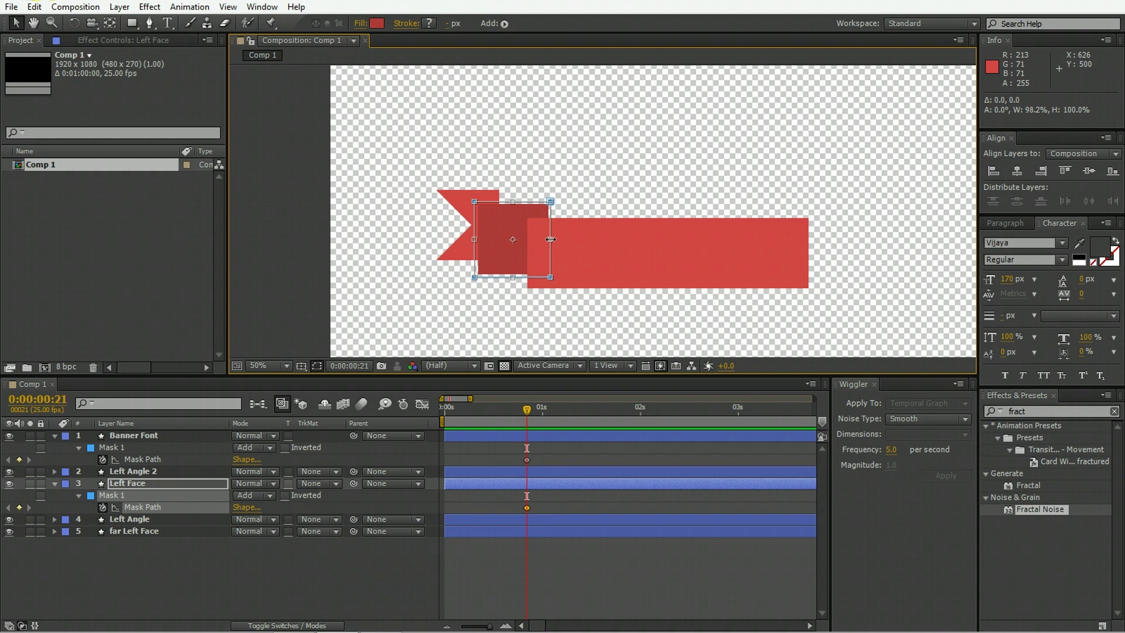
Move Left Angle's mask by about -466, -82 onto the left fold and scale it to about 43% width and 119% height.
click(140, 519)
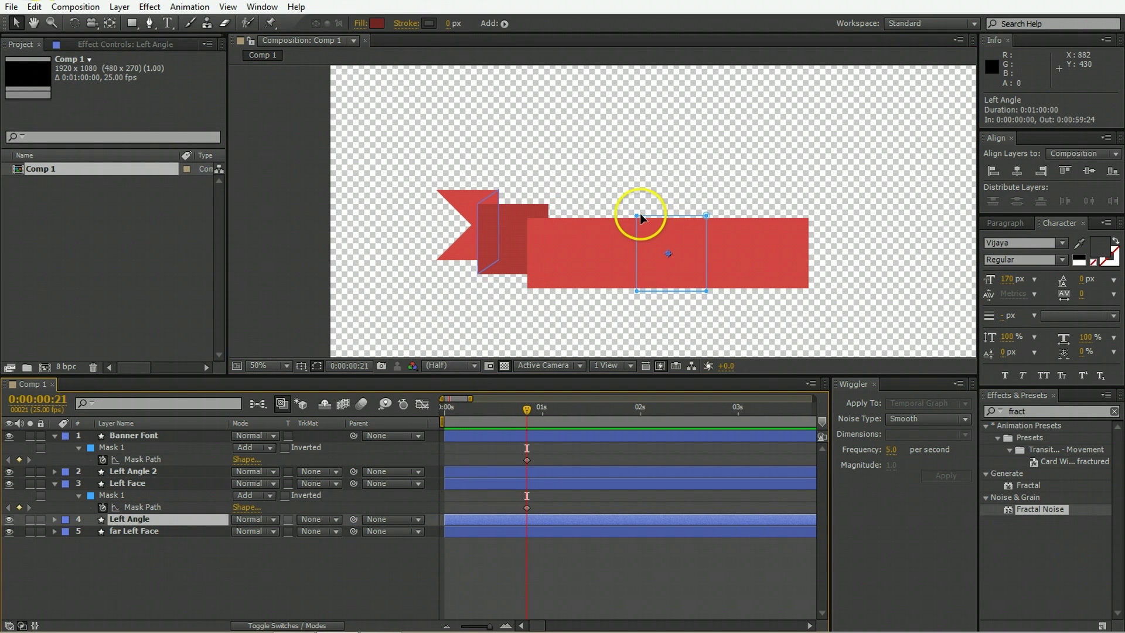
click(639, 214)
double_click(651, 231)
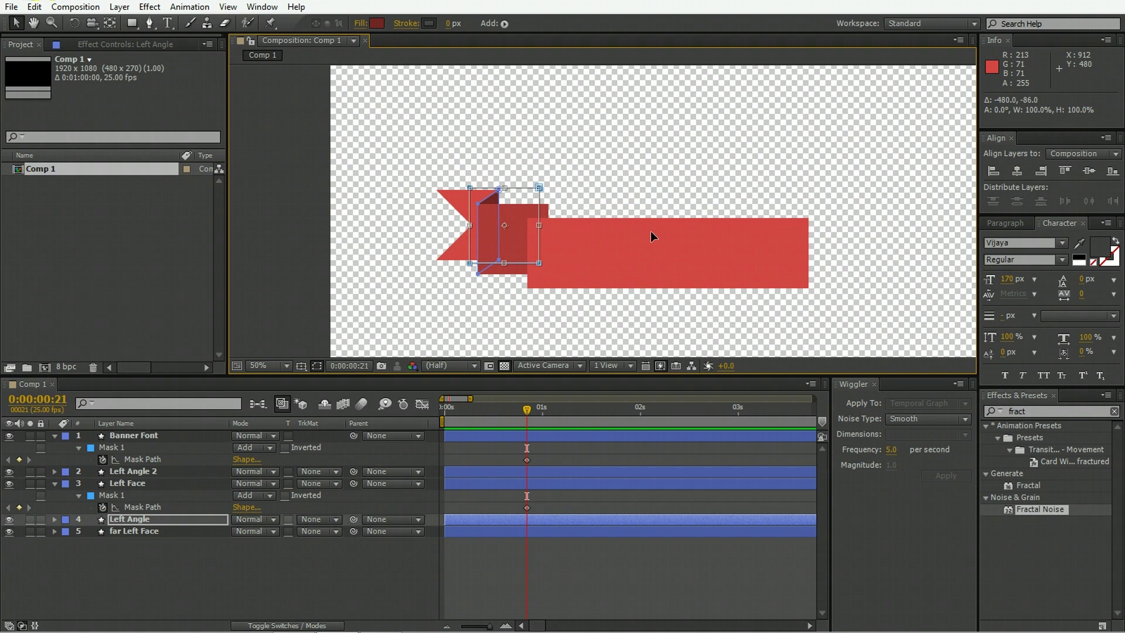
key(Up)
key(Up)
key(Up)
key(Down)
key(Down)
key(Right)
key(Right)
key(Right)
key(Right)
key(Right)
key(Right)
key(Right)
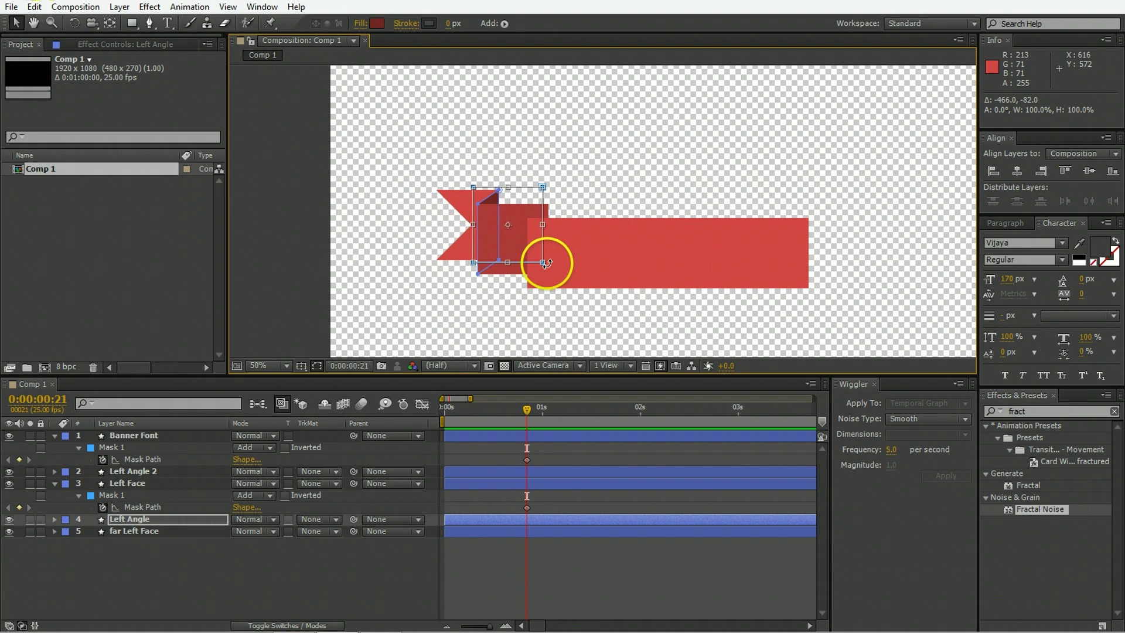
drag(543, 262, 506, 276)
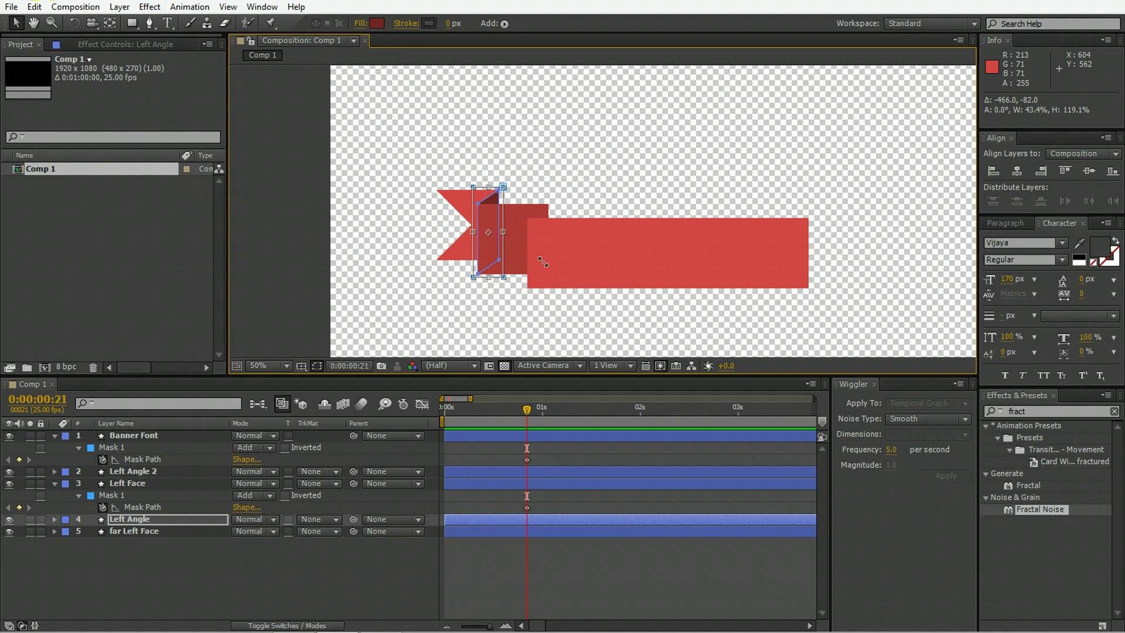
Select Left Angle 2's mask at 0:00:00:21 and move it by about -466, -84 onto the fold beside the front panel.
click(473, 350)
click(189, 547)
click(136, 470)
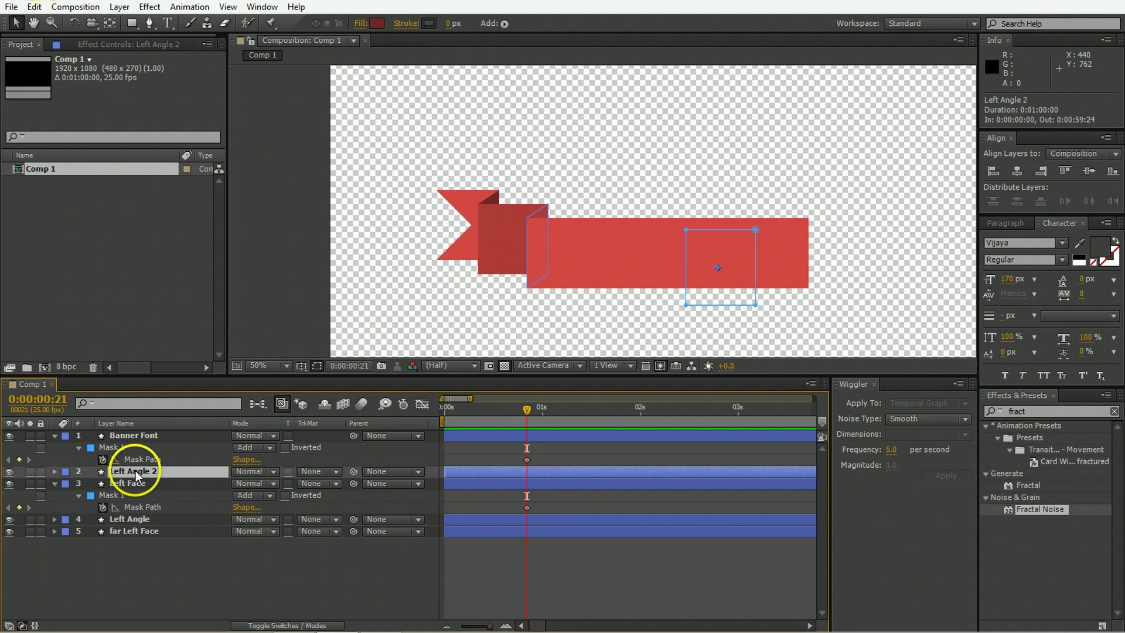
key(m)
click(131, 495)
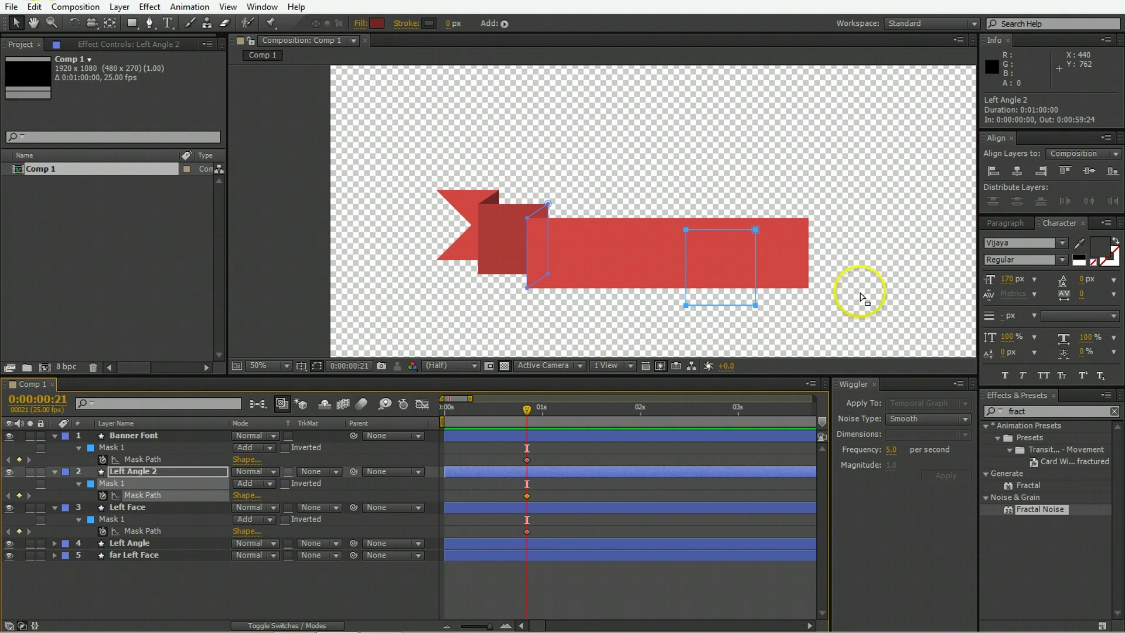
double_click(755, 230)
drag(743, 247, 583, 218)
key(Left)
key(Left)
key(Left)
key(Left)
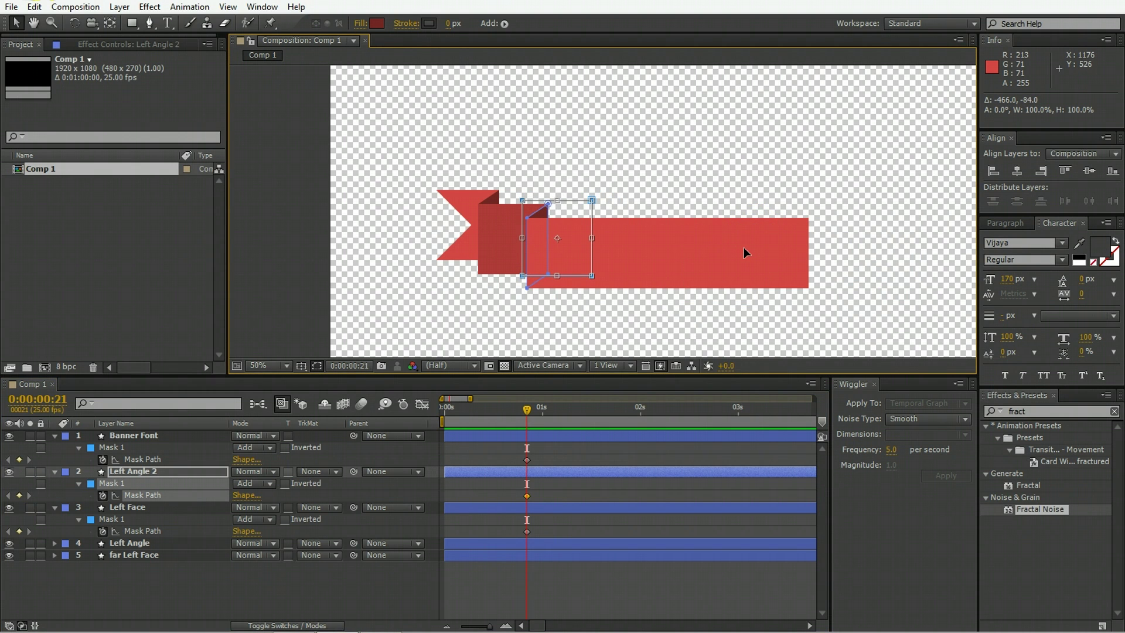
Scale Left Angle 2's mask to about 44% width and 119% height so it encloses the fold.
click(588, 248)
mouse_move(592, 276)
mouse_down()
mouse_move(560, 293)
mouse_move(591, 277)
mouse_up()
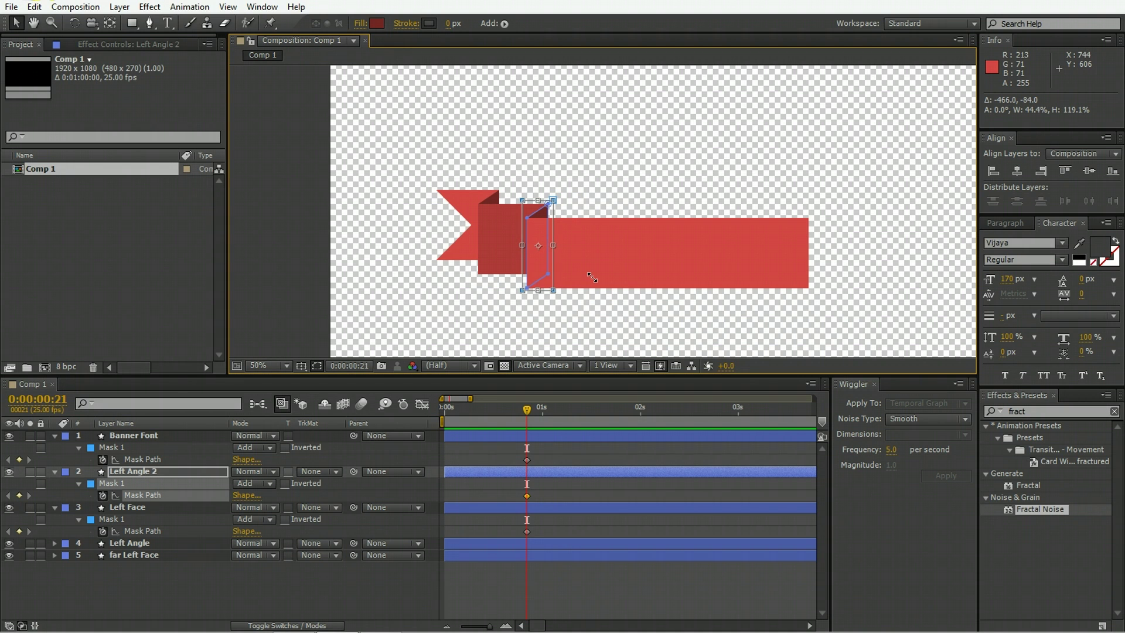
click(551, 518)
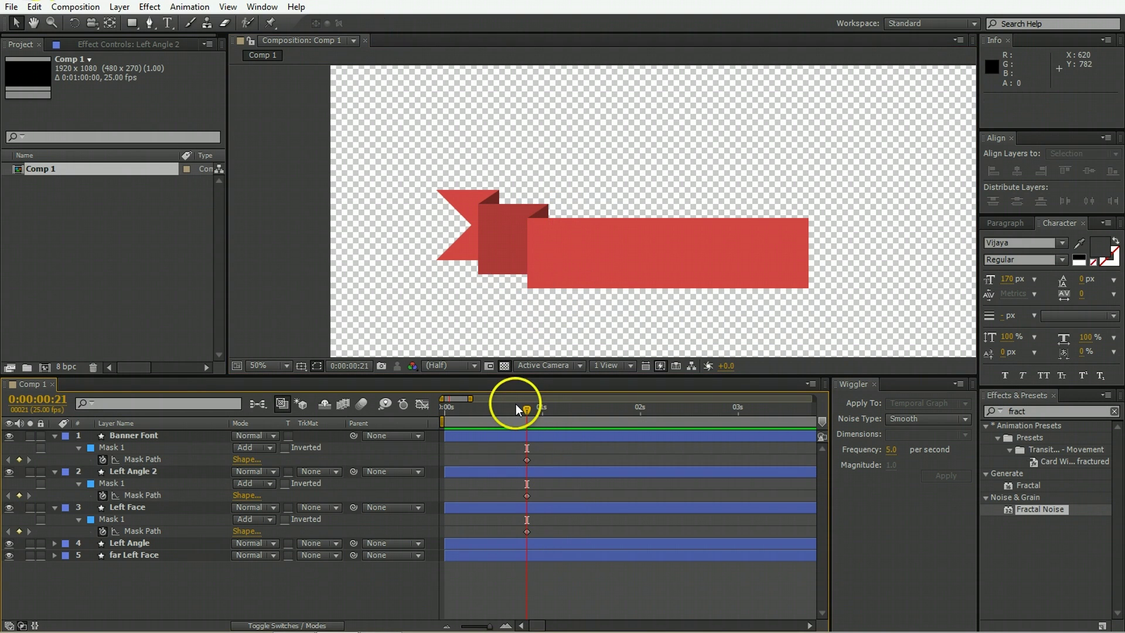
Go to 0:00:00:00 and reveal the Mask Path property of all five banner layers.
drag(521, 410, 435, 417)
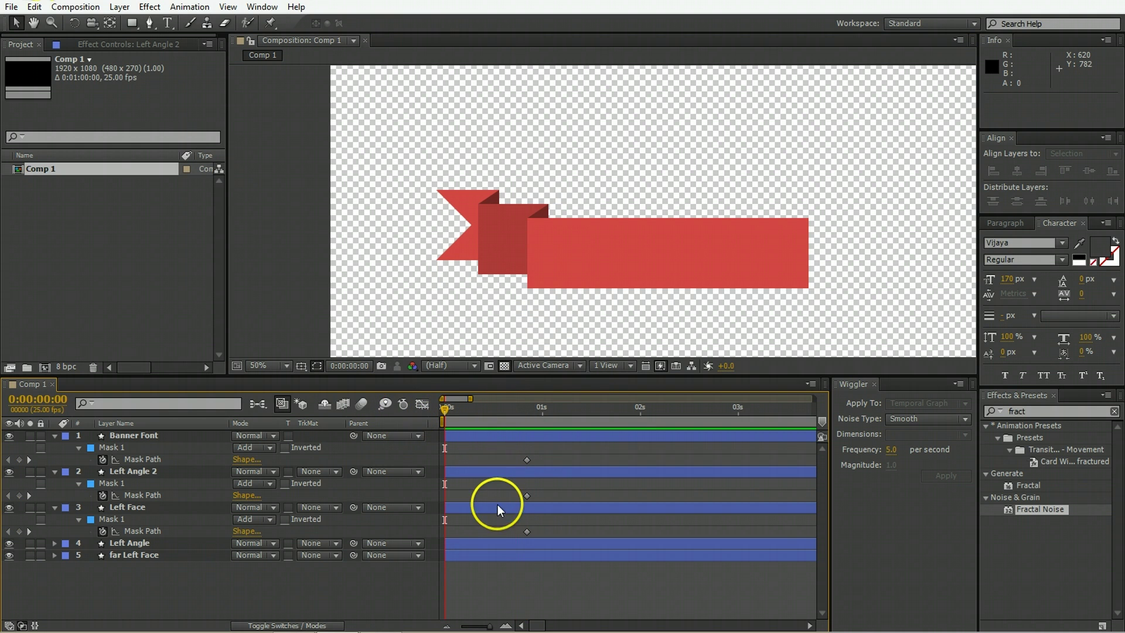
key(ctrl+a)
key(ctrl+grave)
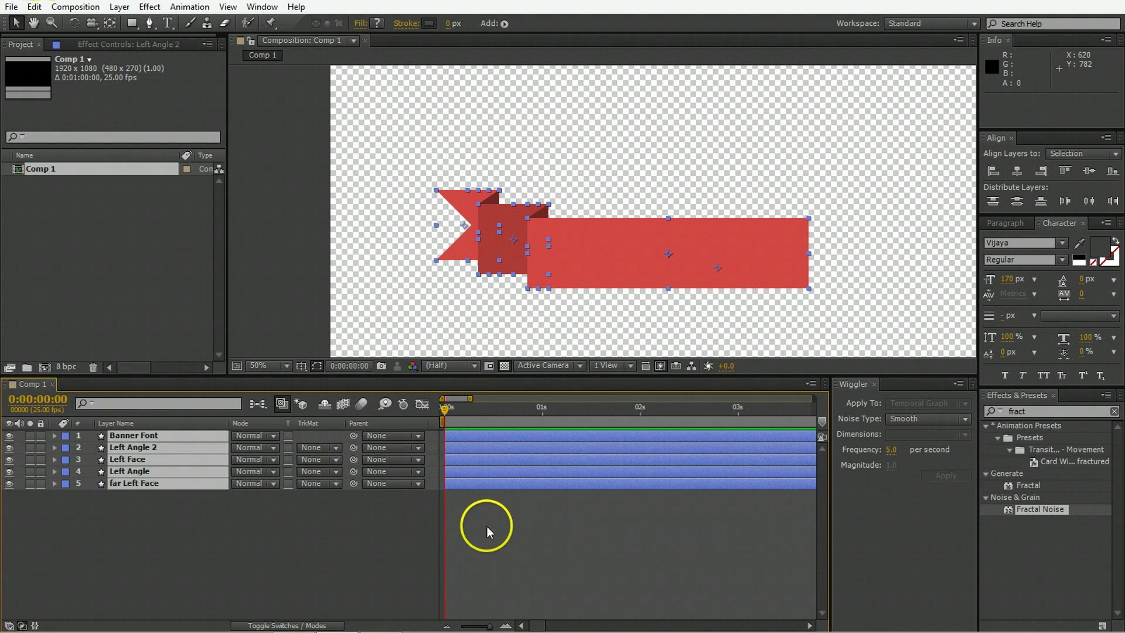
key(m)
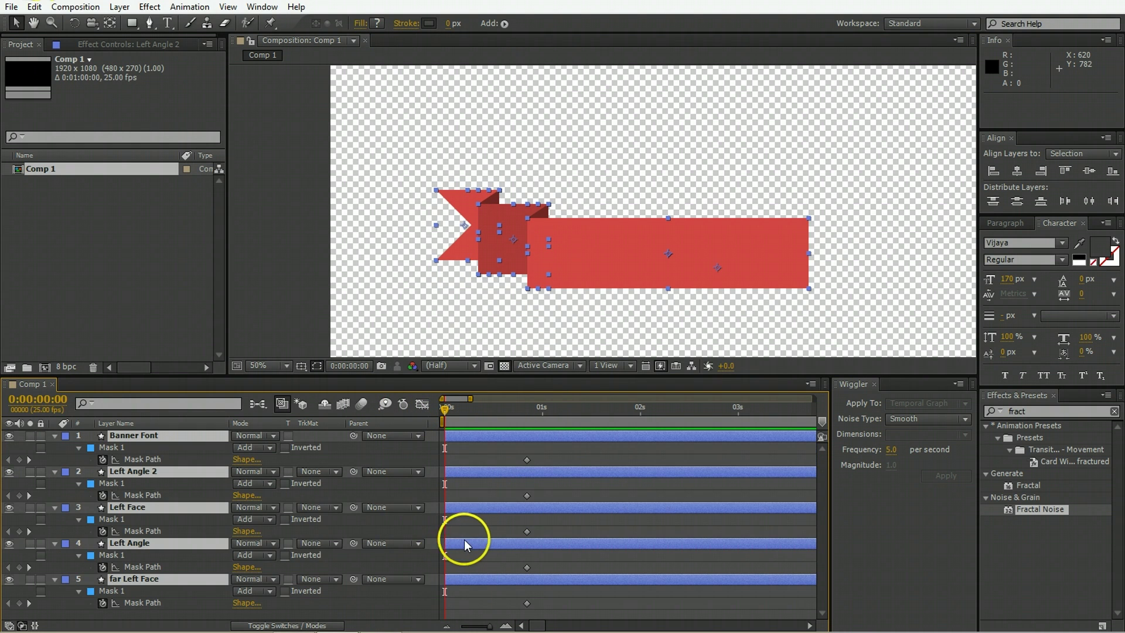
click(560, 449)
Collapse Banner Font's mask at 0:00:00:00 to about 0.7% width against the front panel's left edge.
click(461, 440)
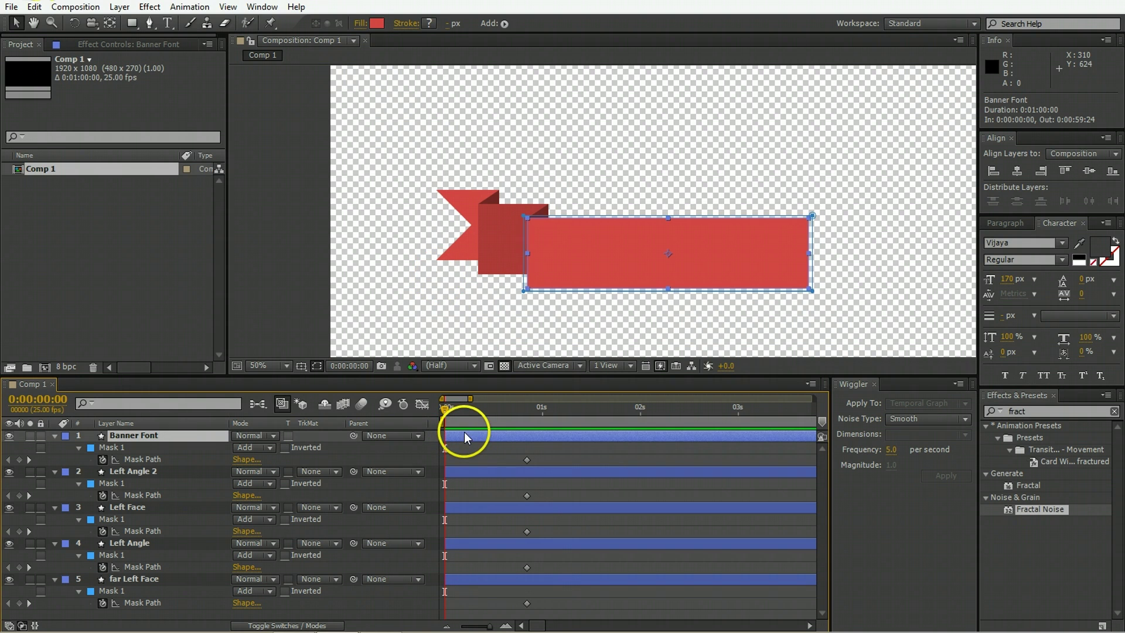
double_click(813, 216)
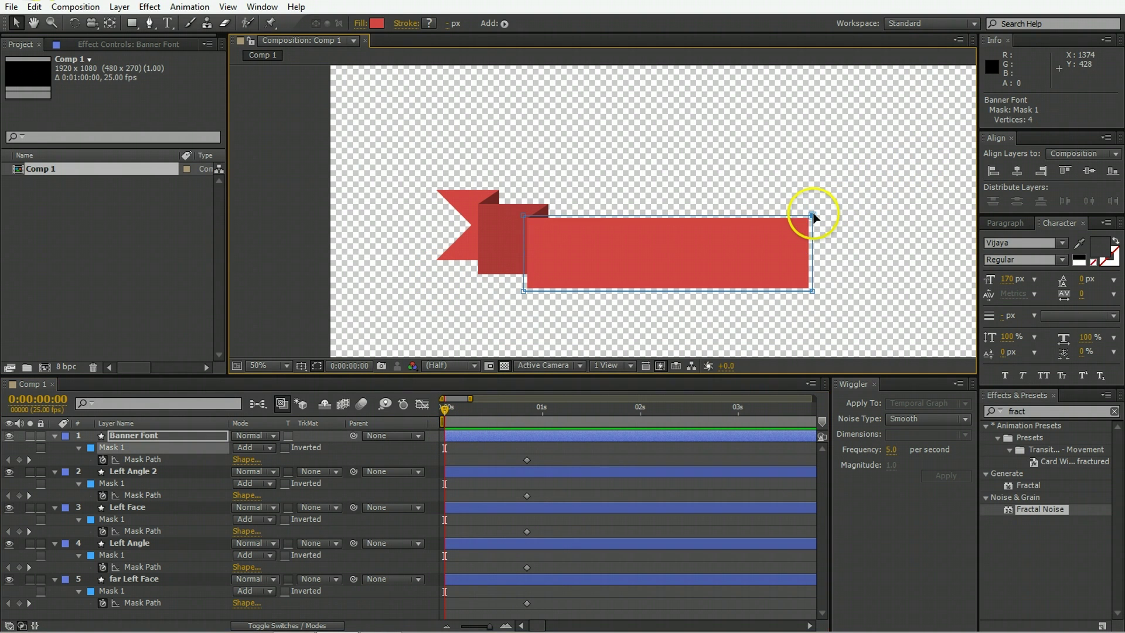
drag(814, 254, 525, 252)
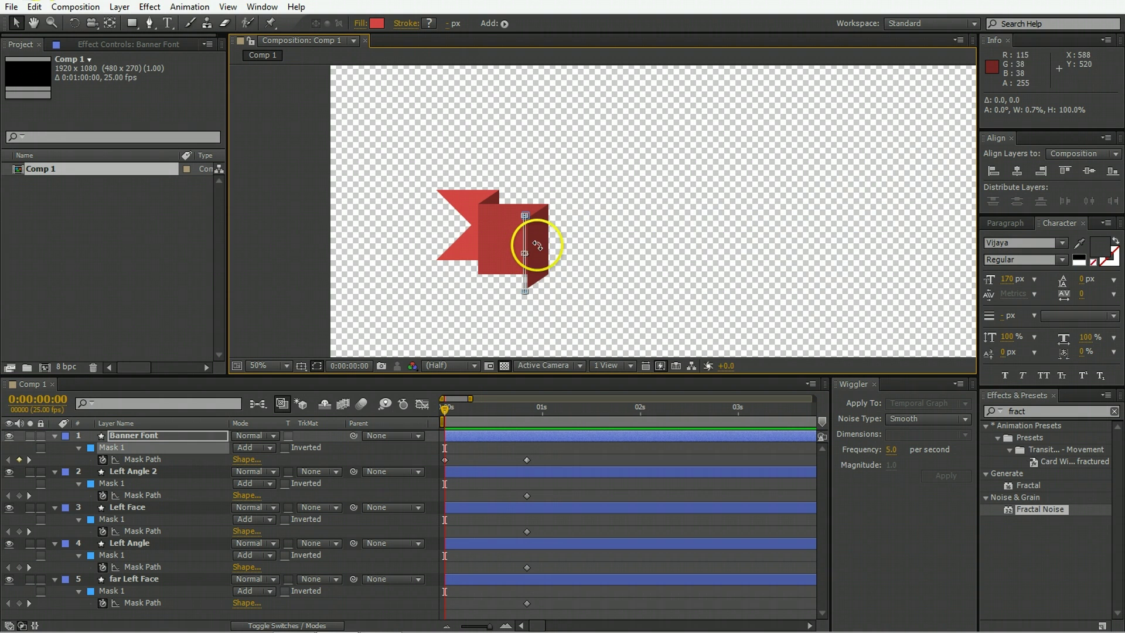
Collapse Left Angle 2's mask at 0:00:00:00 to about 9% width against the fold's right edge.
click(497, 471)
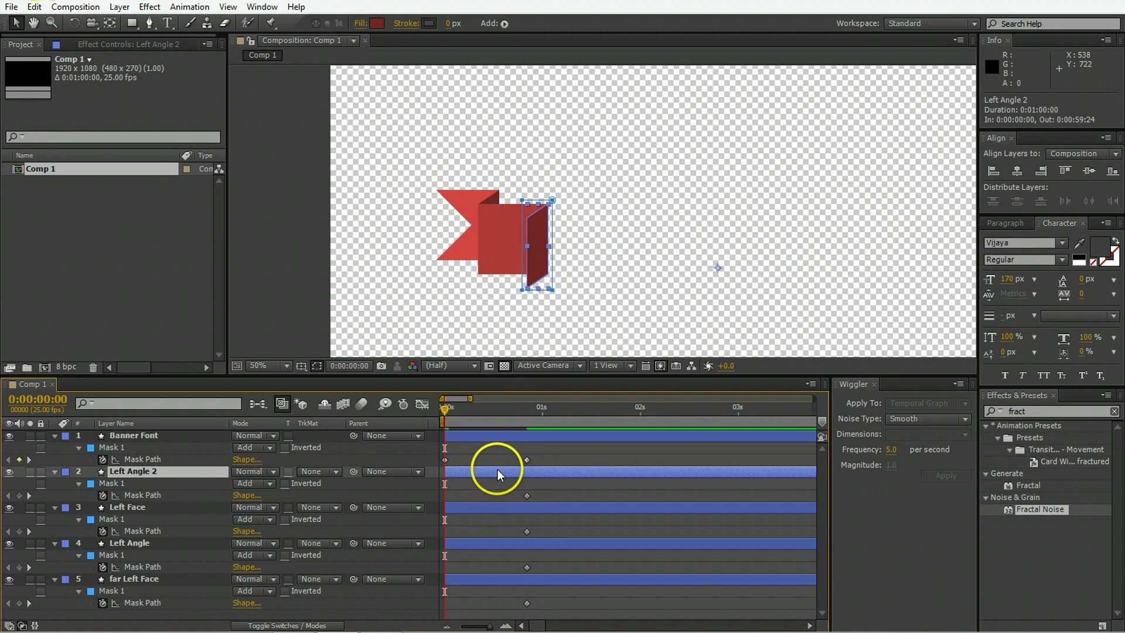
double_click(552, 201)
drag(520, 244, 548, 245)
click(536, 275)
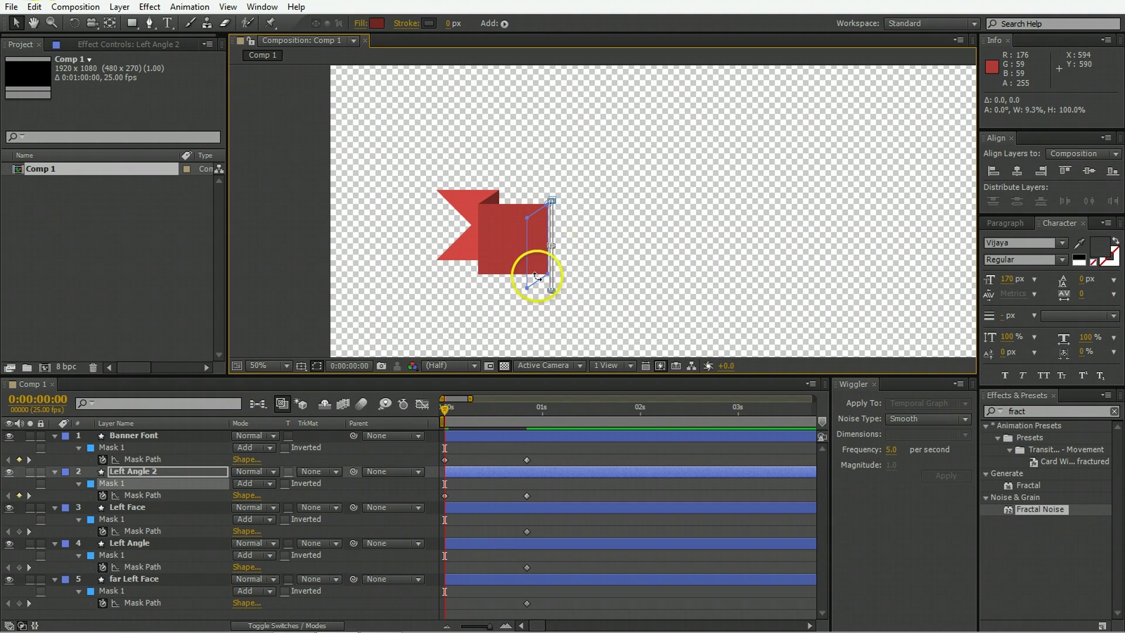
Collapse Left Angle's mask at 0:00:00:00 to about 9% width against the right edge of its fold.
click(479, 543)
double_click(502, 188)
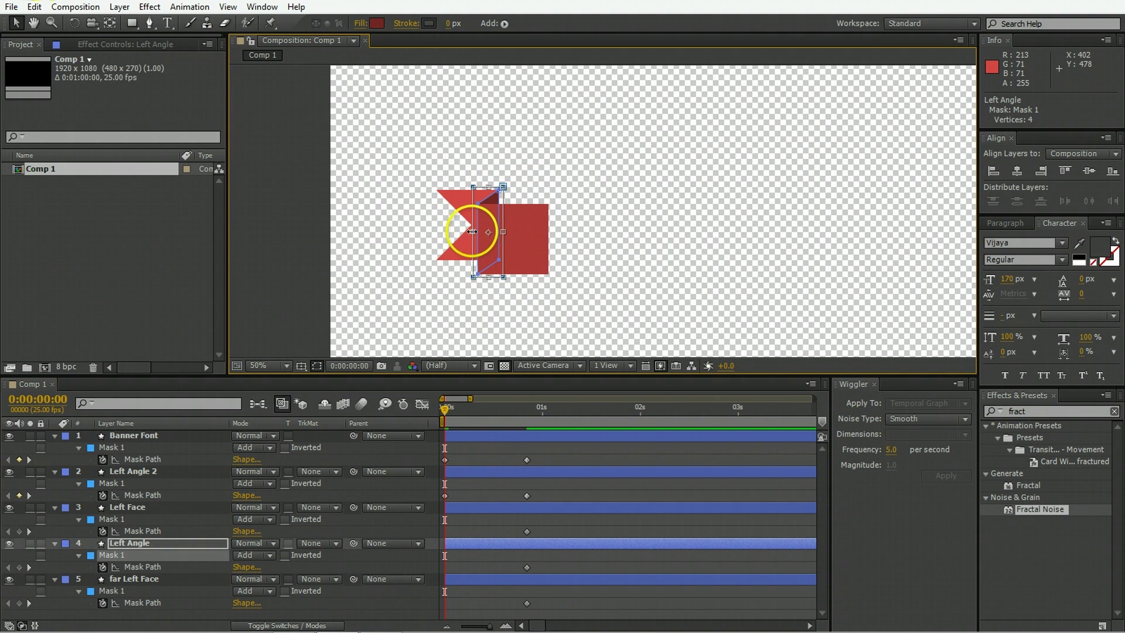
drag(472, 232, 501, 232)
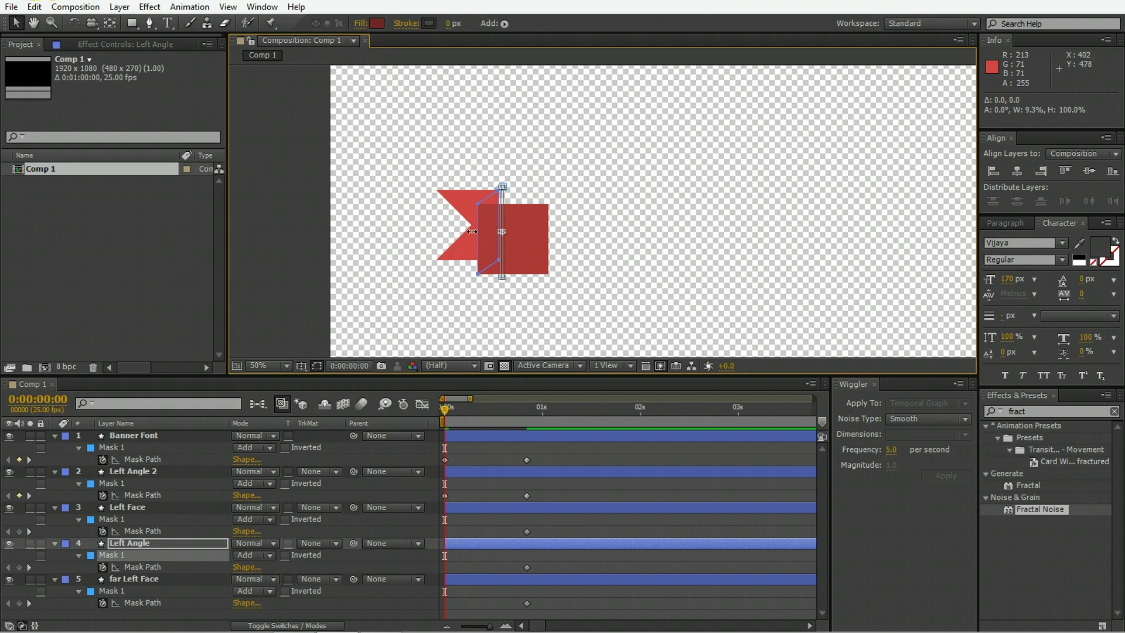
Collapse Left Face's mask at 0:00:00:00 to about 2% width against the side face's left edge.
click(501, 510)
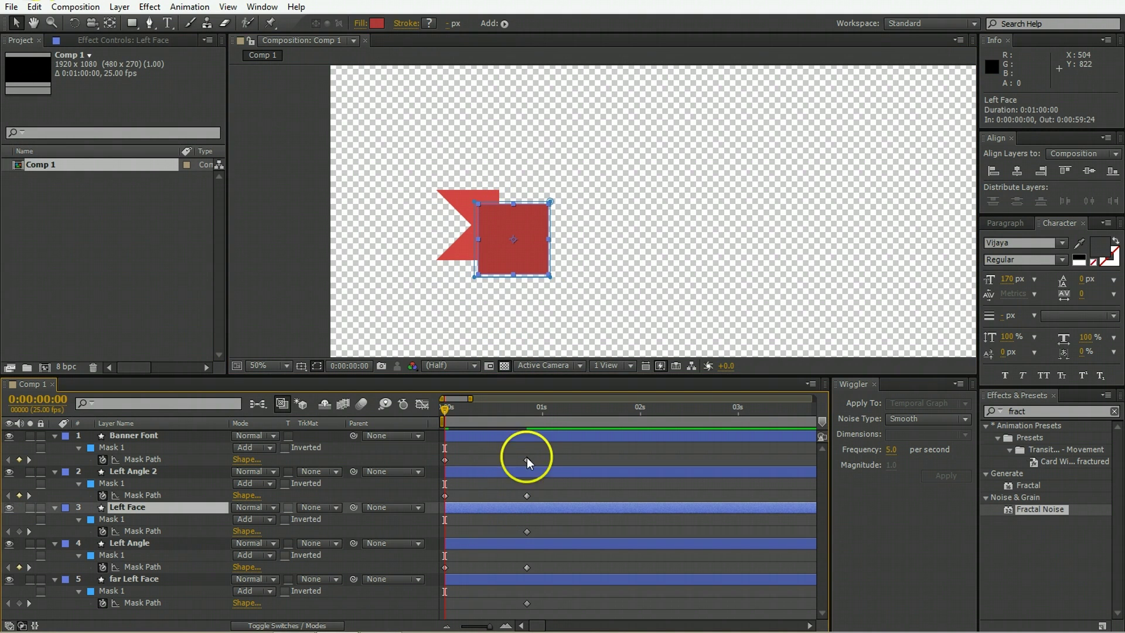
double_click(550, 201)
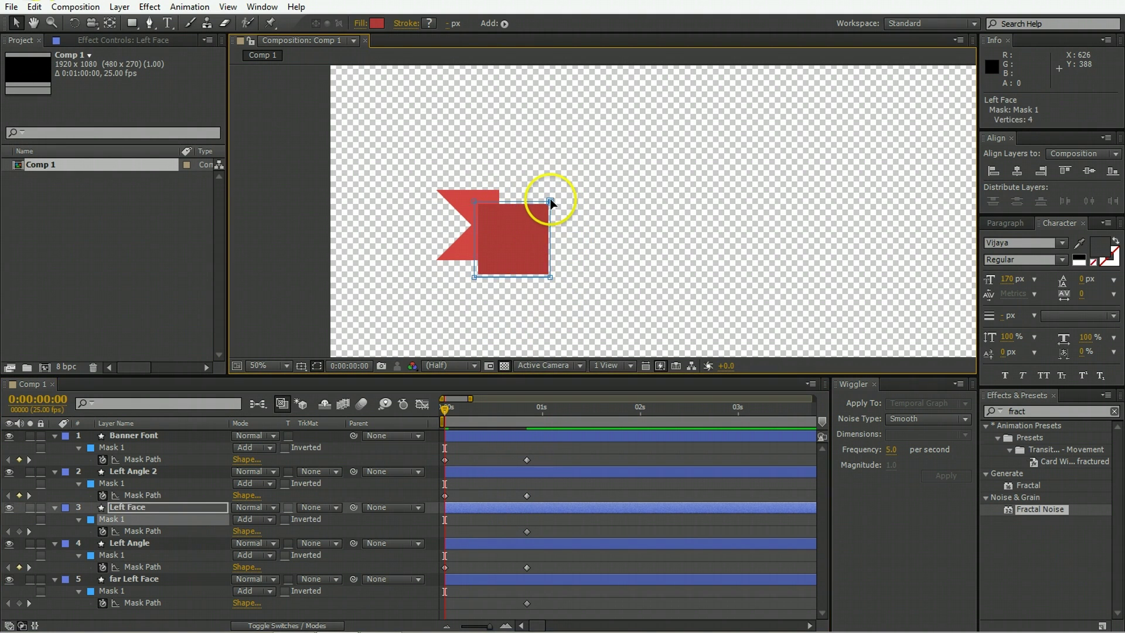
drag(551, 239, 475, 238)
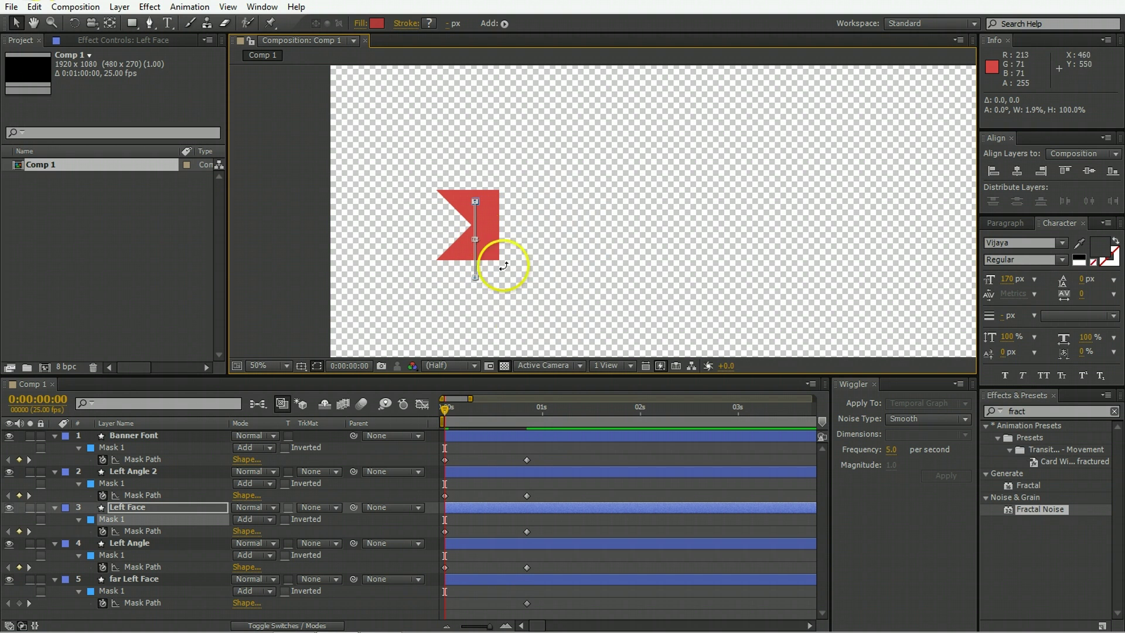
Collapse far Left Face's mask at 0:00:00:00 to 0% width at the left end of the notched tail.
click(480, 578)
click(184, 603)
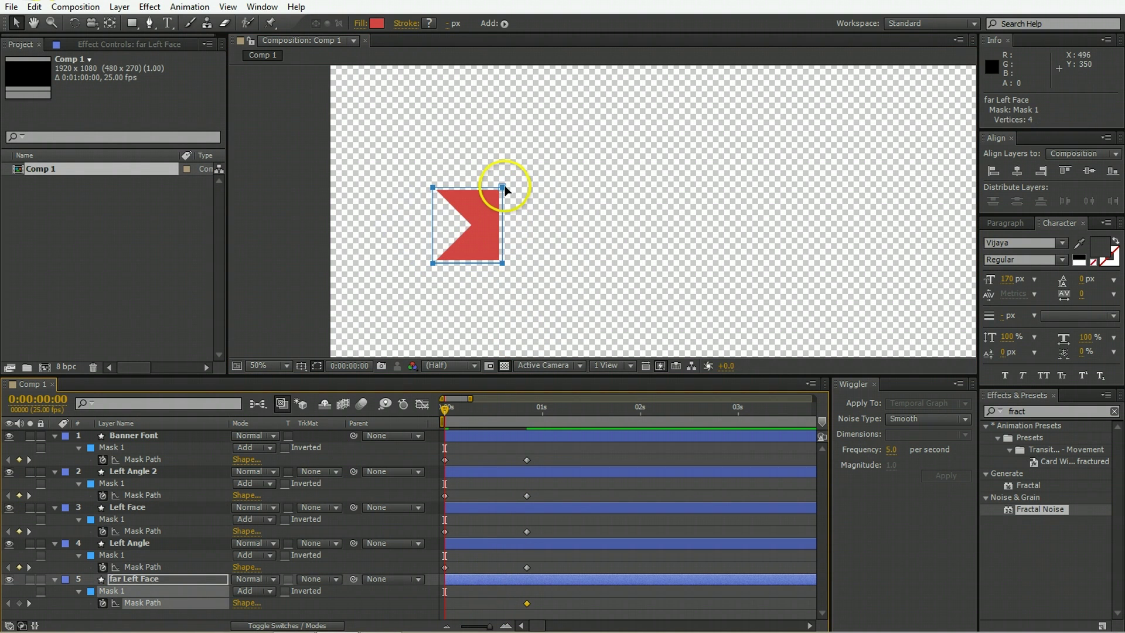
double_click(502, 188)
mouse_move(503, 227)
mouse_down()
mouse_move(502, 215)
mouse_move(502, 224)
mouse_up()
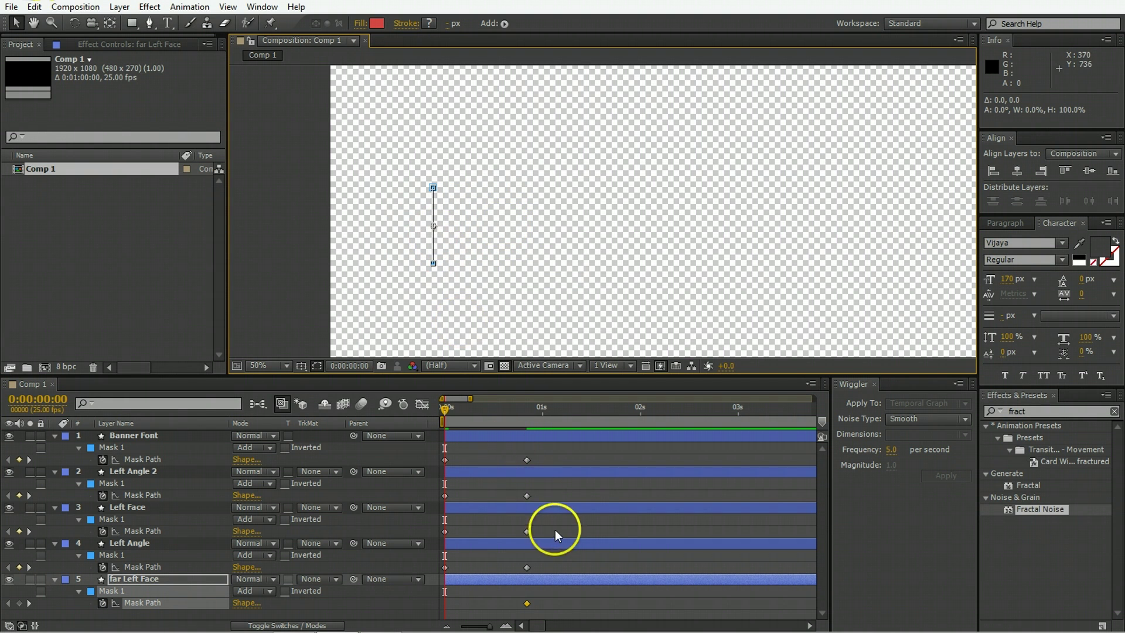
click(578, 518)
Play the animation from the start to check how the masks reveal the banner.
key(space)
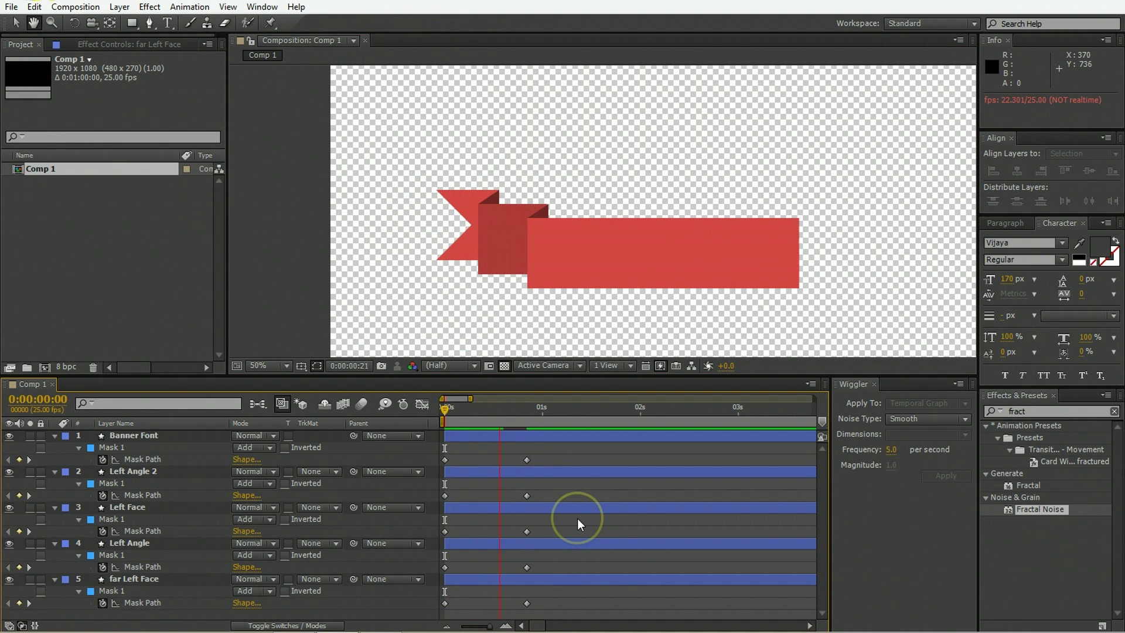
drag(550, 412, 435, 421)
key(space)
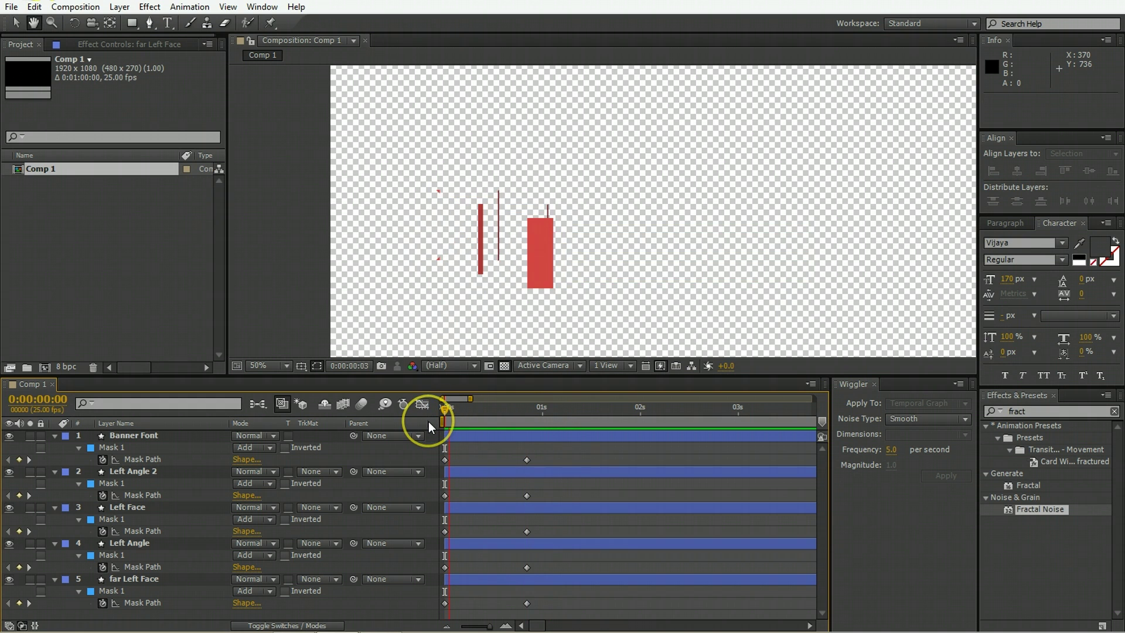
key(space)
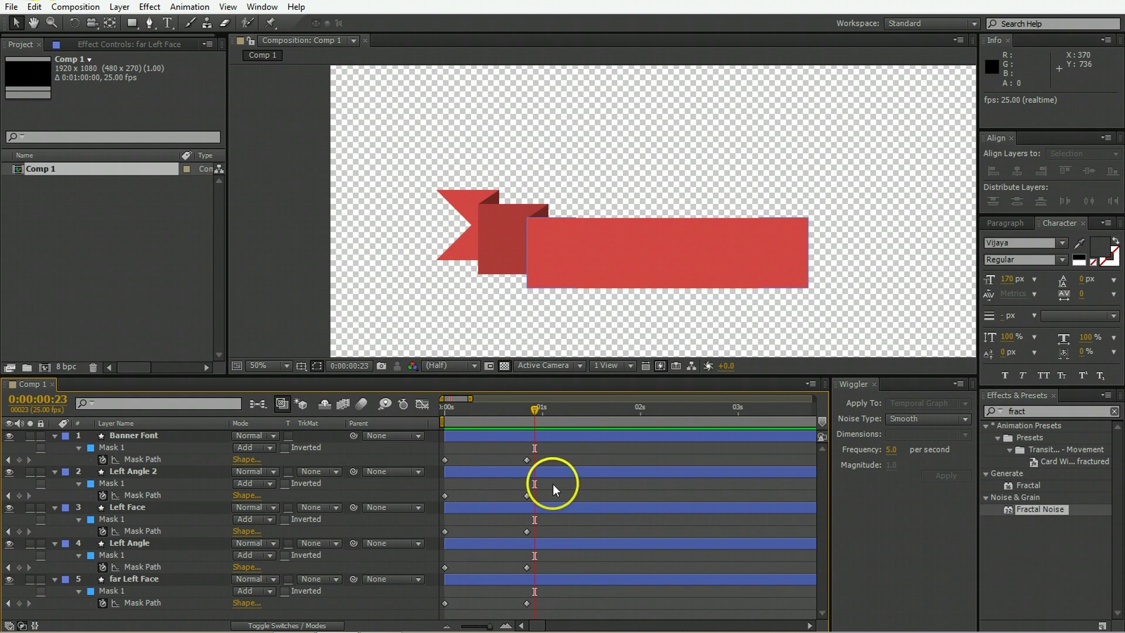
drag(558, 453, 557, 562)
Move far Left Face's second Mask Path keyframe to 0:00:00:04.
drag(532, 415, 438, 441)
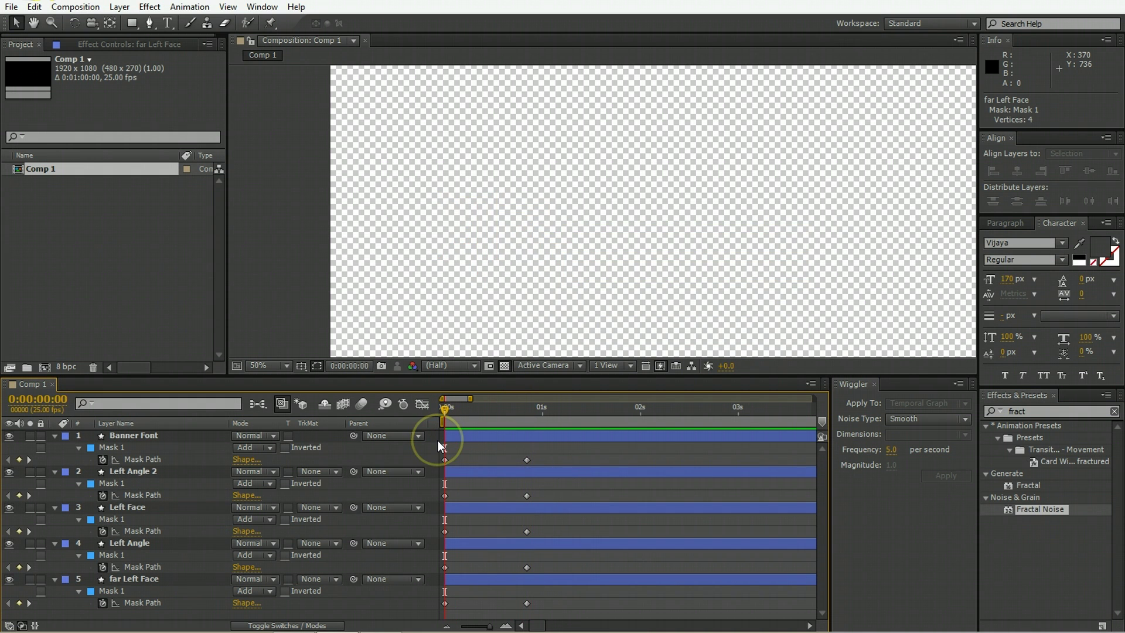
key(Page_Down)
key(Page_Down)
key(Page_Down)
drag(526, 603, 459, 604)
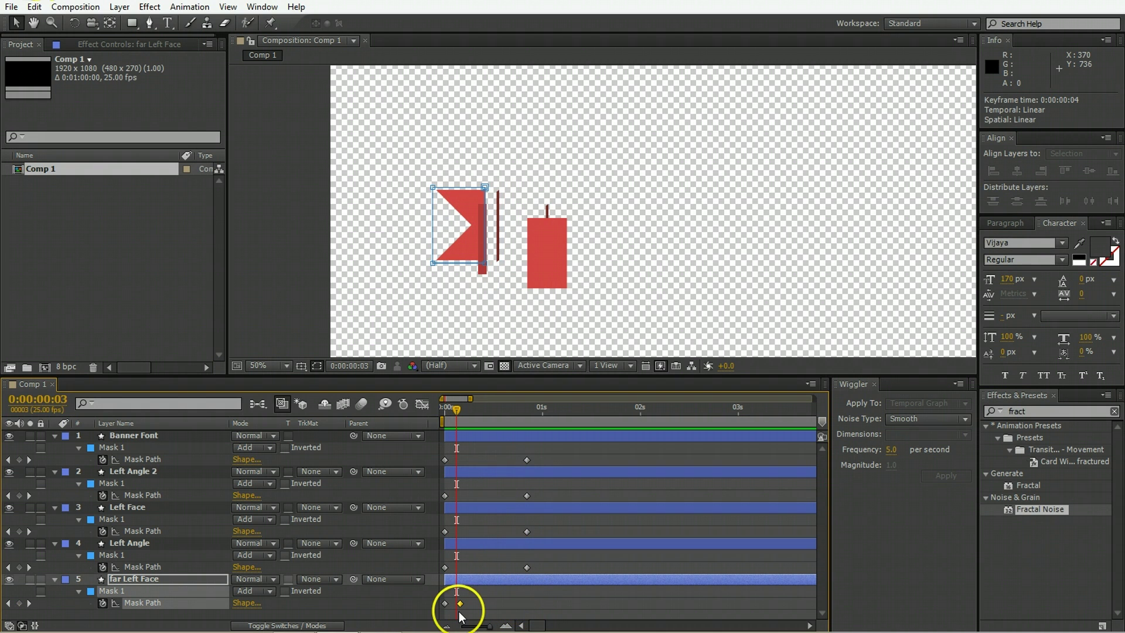
Start the Left Angle layer at 0:00:00:04 and move its second Mask Path keyframe to 0:00:00:07.
key(Page_Down)
click(467, 543)
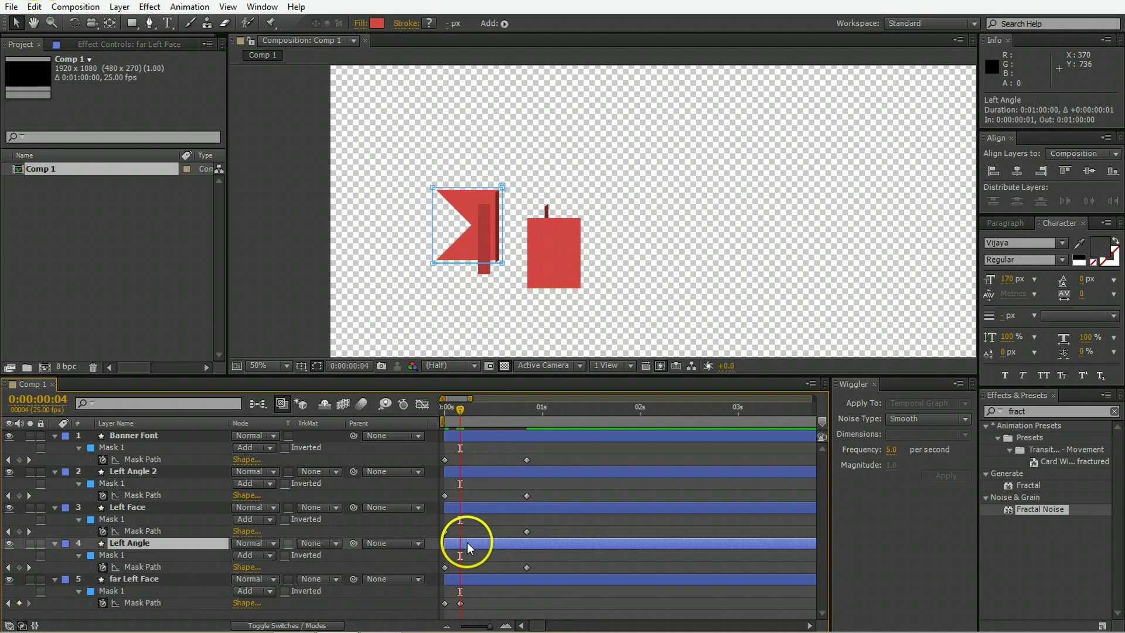
key(bracketleft)
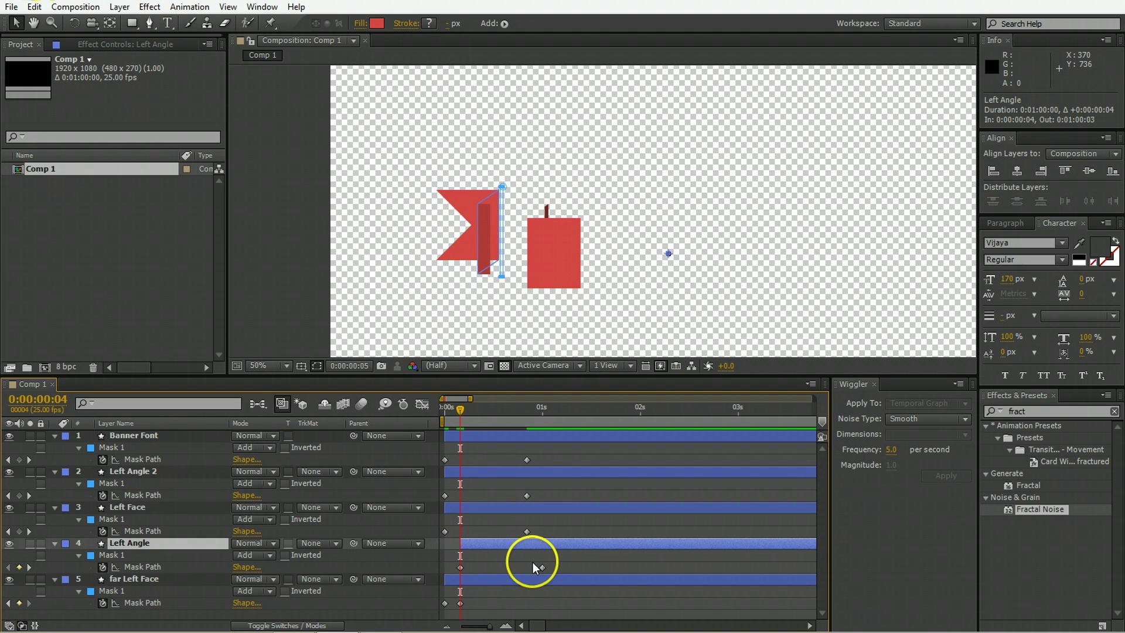
key(Page_Down)
key(Page_Down)
key(Page_Down)
drag(541, 567, 472, 567)
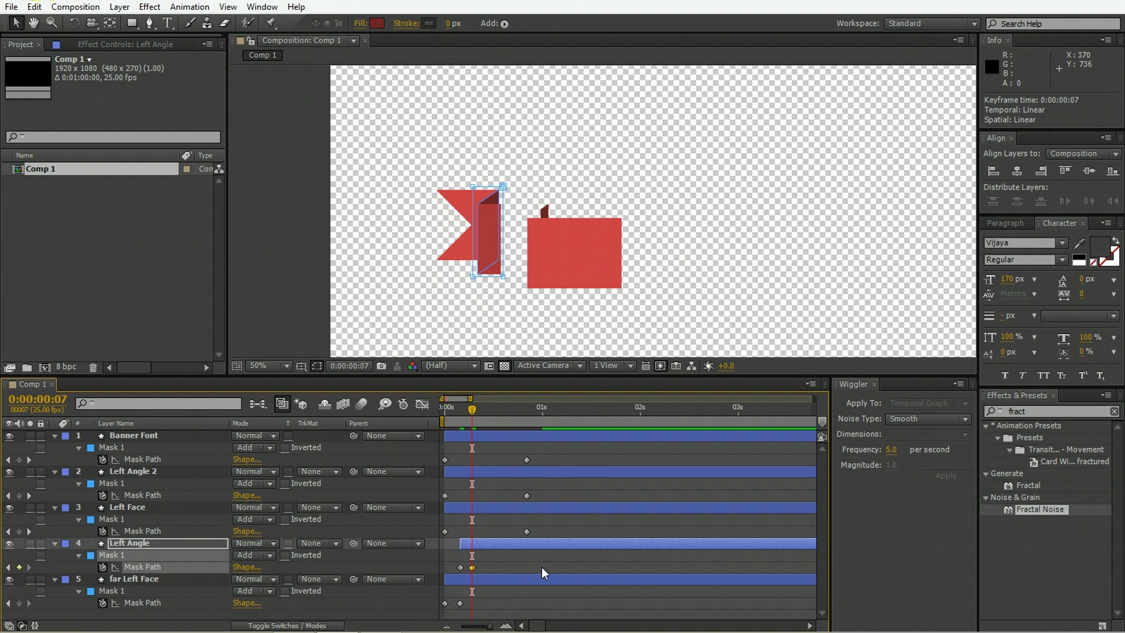
Start the Left Face layer at 0:00:00:07 and move its second Mask Path keyframe to 0:00:00:11.
click(487, 505)
key(bracketleft)
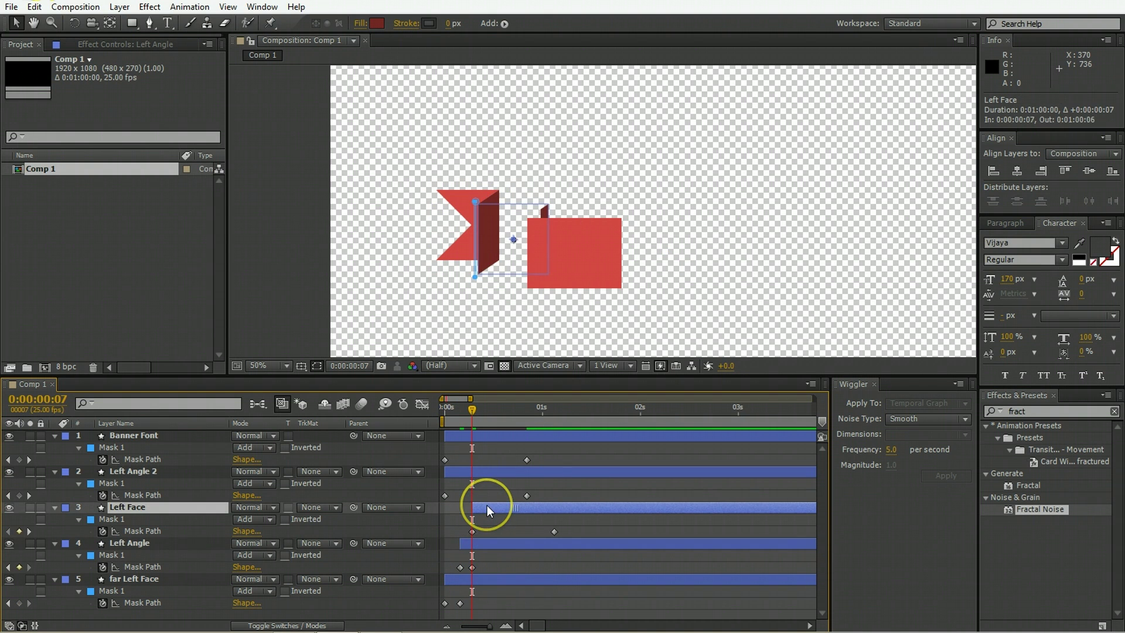
key(Page_Down)
key(Page_Down)
key(Page_Down)
key(Page_Down)
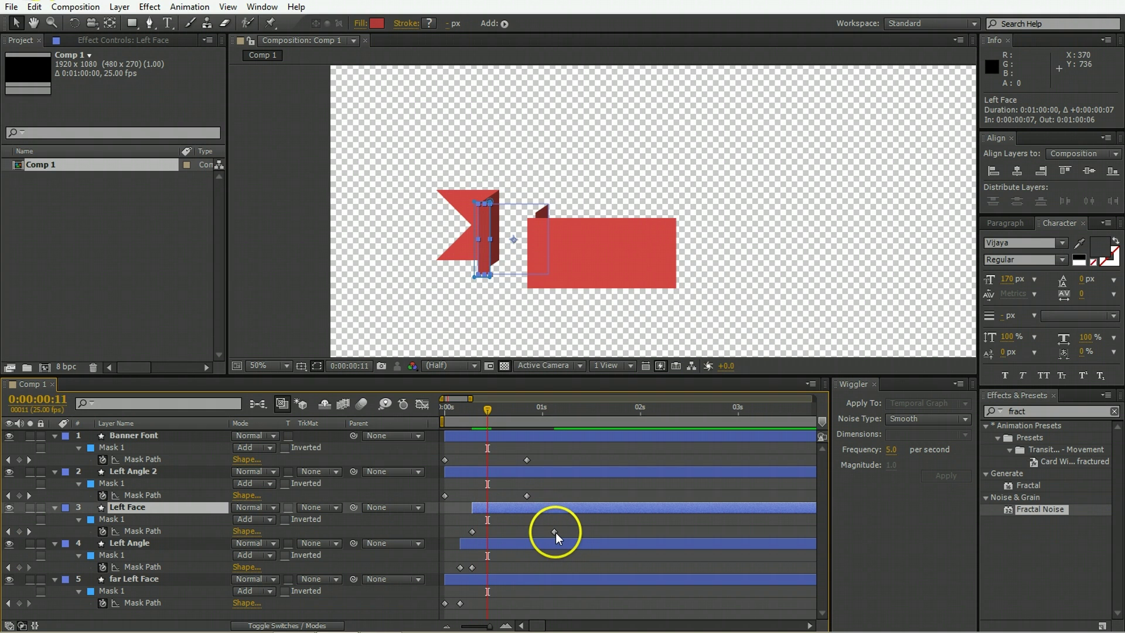
drag(554, 532, 488, 544)
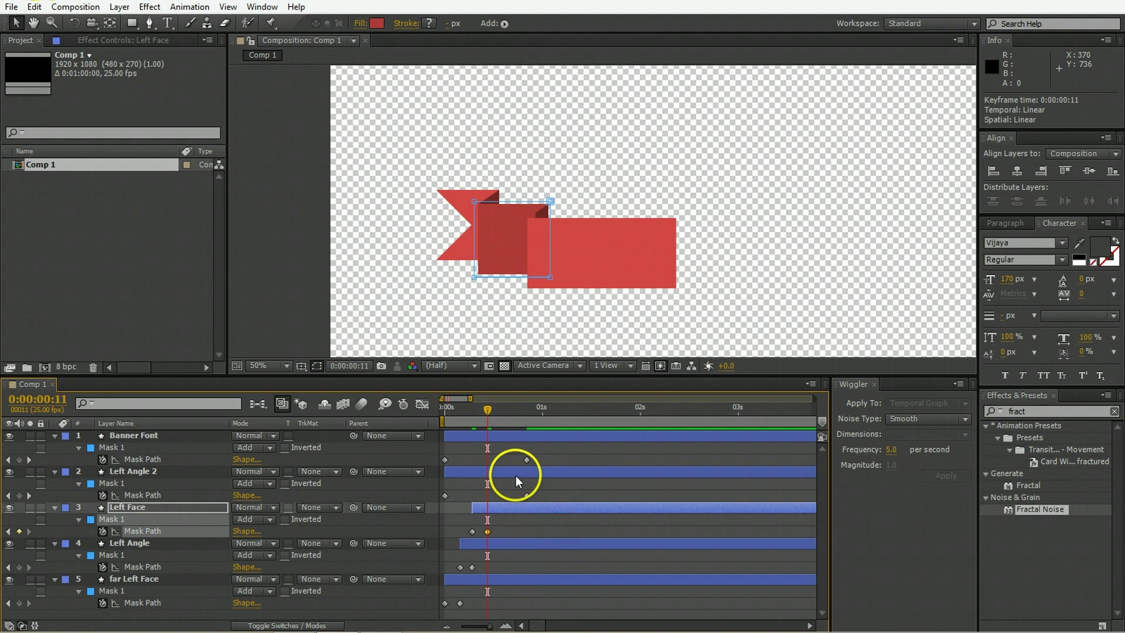
Start the Left Angle 2 layer at 0:00:00:11 and move its second Mask Path keyframe to 0:00:00:14.
drag(516, 476, 554, 476)
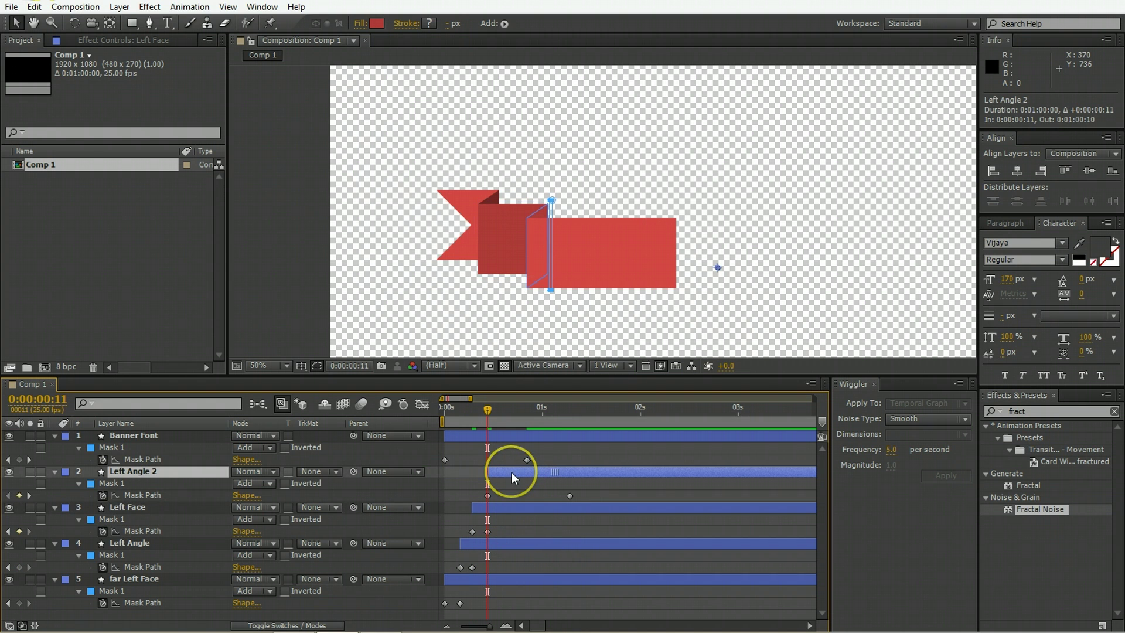
key(Page_Down)
click(570, 495)
key(alt+shift+Left)
key(alt+shift+Left)
key(alt+Right)
key(alt+Right)
key(alt+Right)
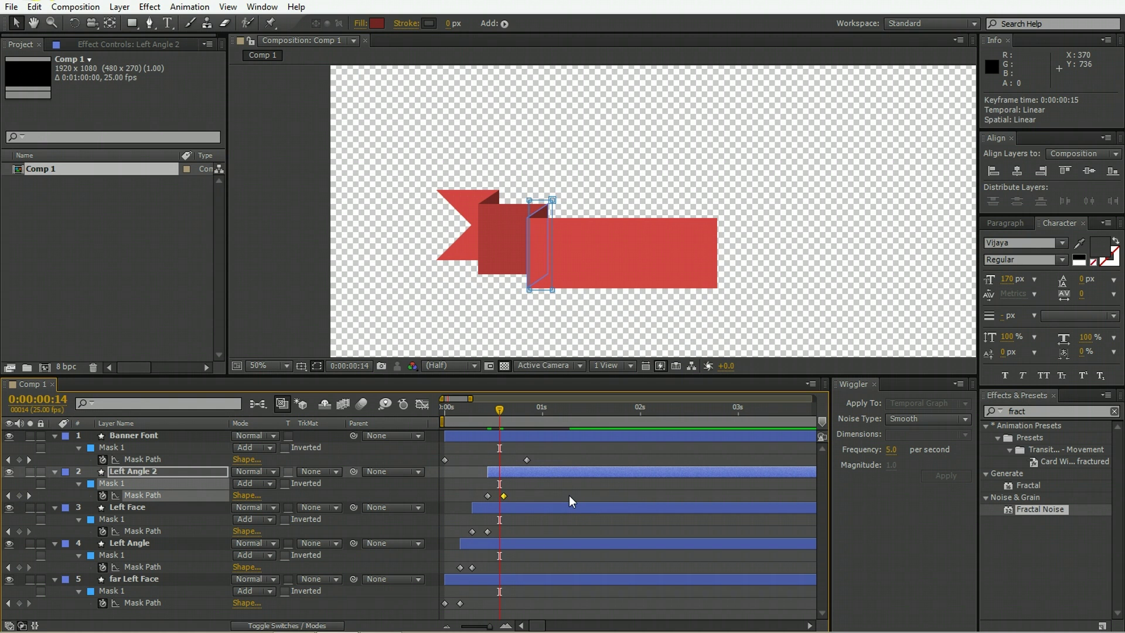
key(alt+Left)
Start the Banner Font layer at 0:00:00:14 and move its second Mask Path keyframe to 0:00:00:21.
click(508, 436)
key(bracketleft)
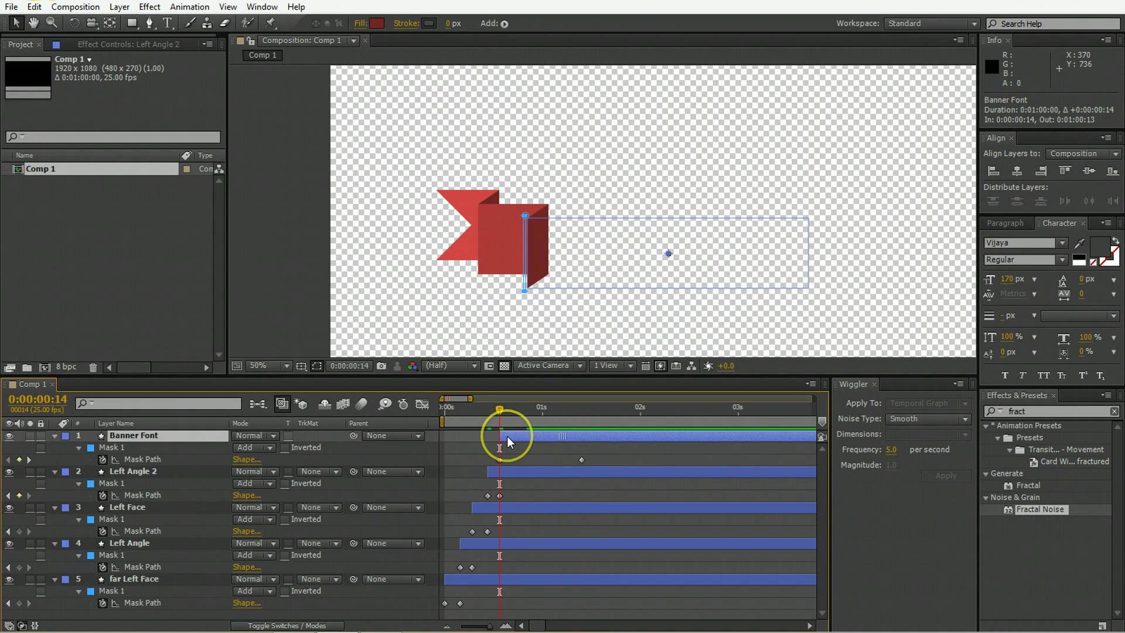
key(Page_Down)
key(Page_Down)
key(Page_Down)
key(Page_Down)
key(Page_Down)
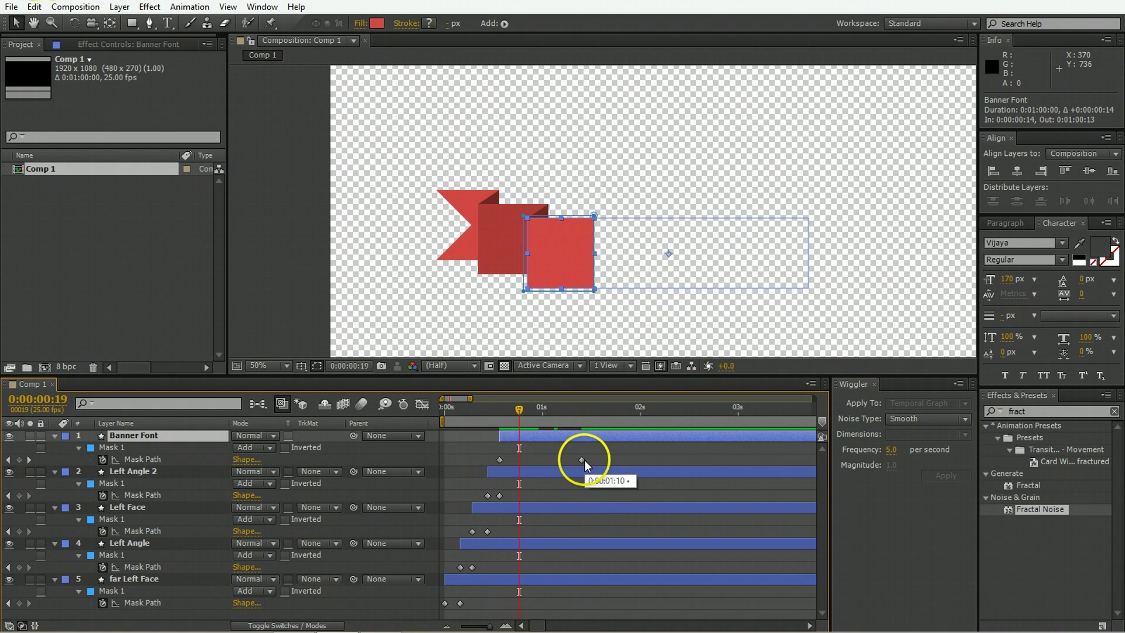
key(Page_Down)
drag(581, 460, 523, 471)
key(Page_Down)
key(alt+Right)
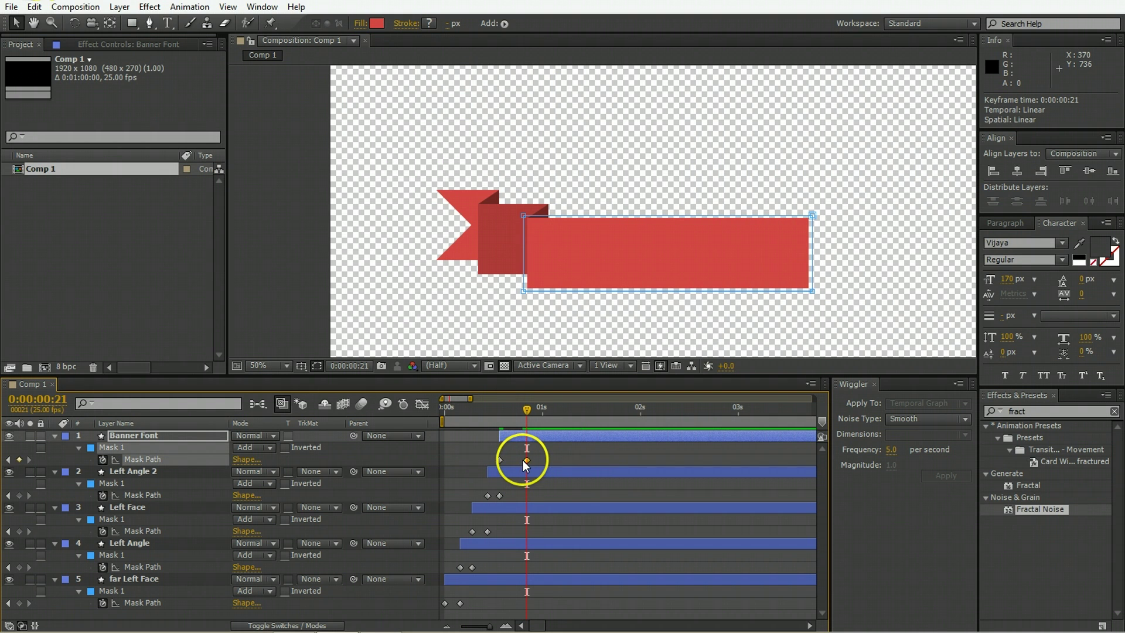
Play the banner's unfolding animation from the first frame.
key(Home)
key(space)
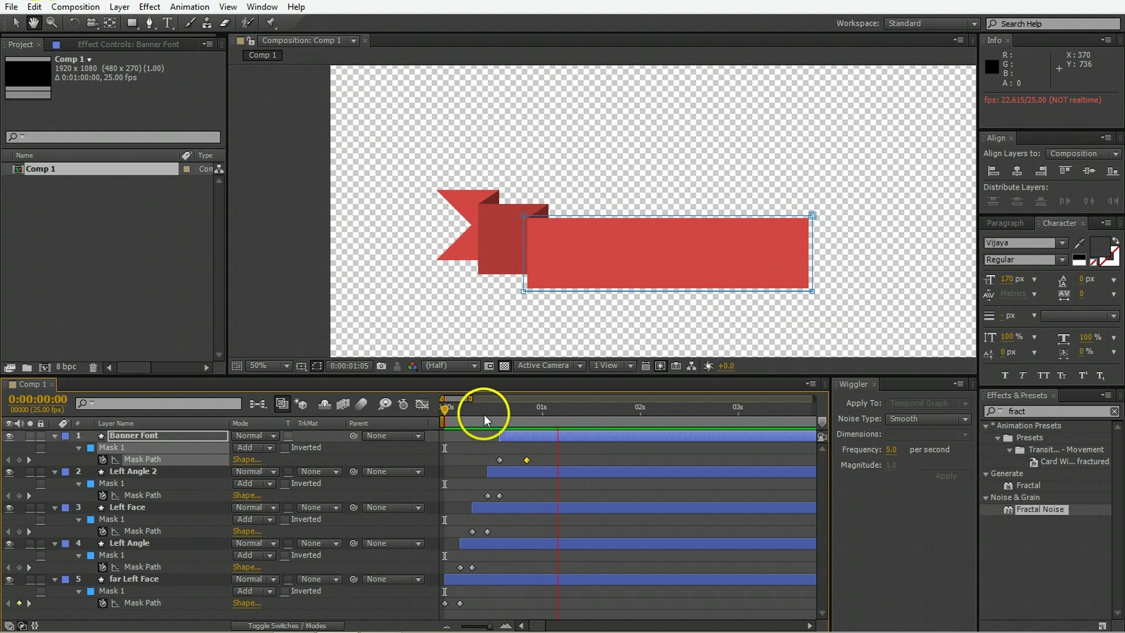
click(417, 415)
key(Home)
key(space)
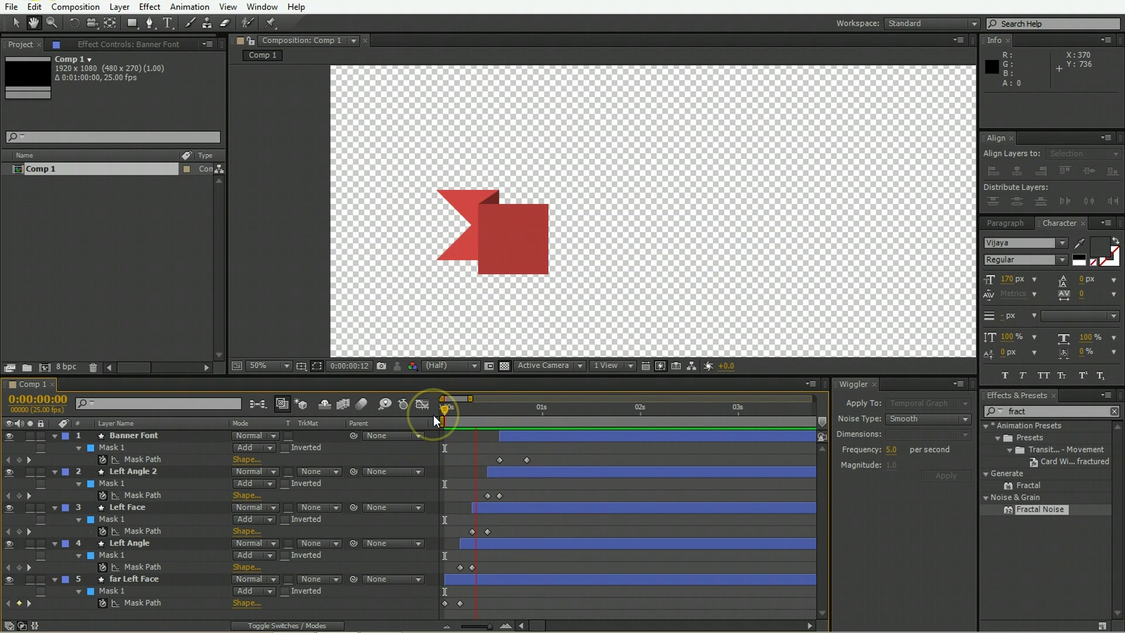
key(space)
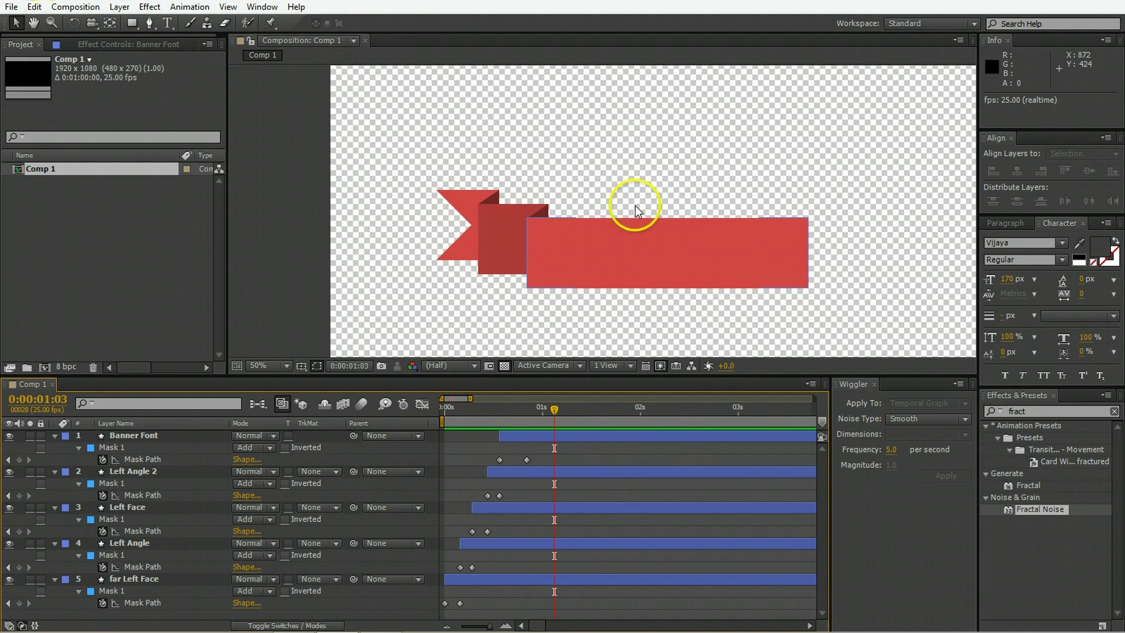
At 0:00:00:21, duplicate the Left Angle 2, Left Face, Left Angle and far Left Face layers together.
click(607, 439)
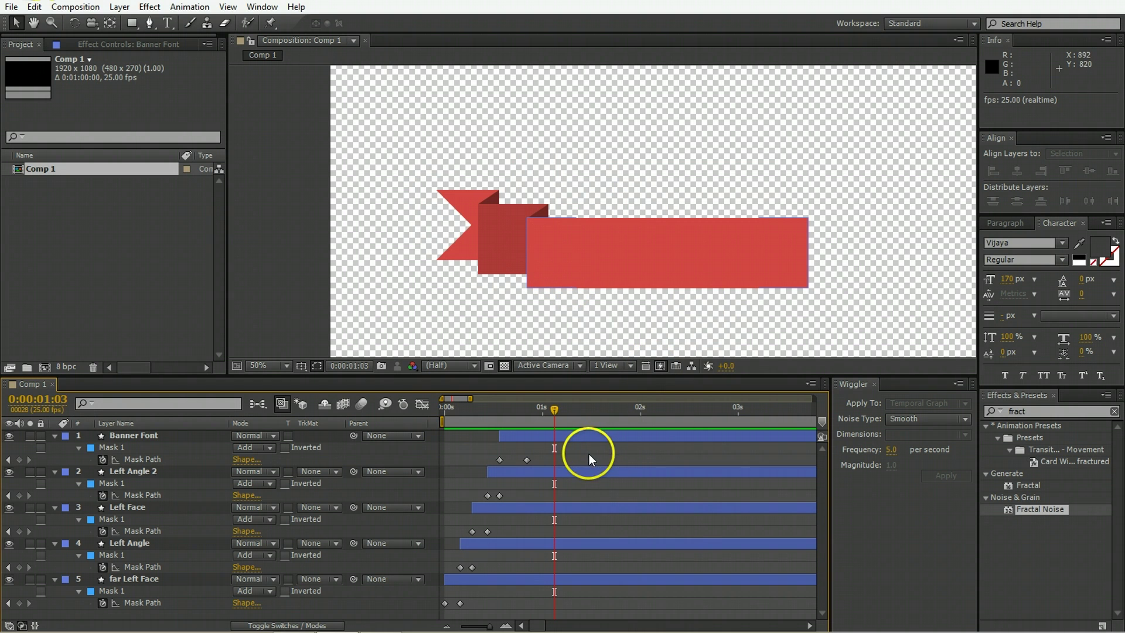
key(space)
drag(649, 235, 571, 247)
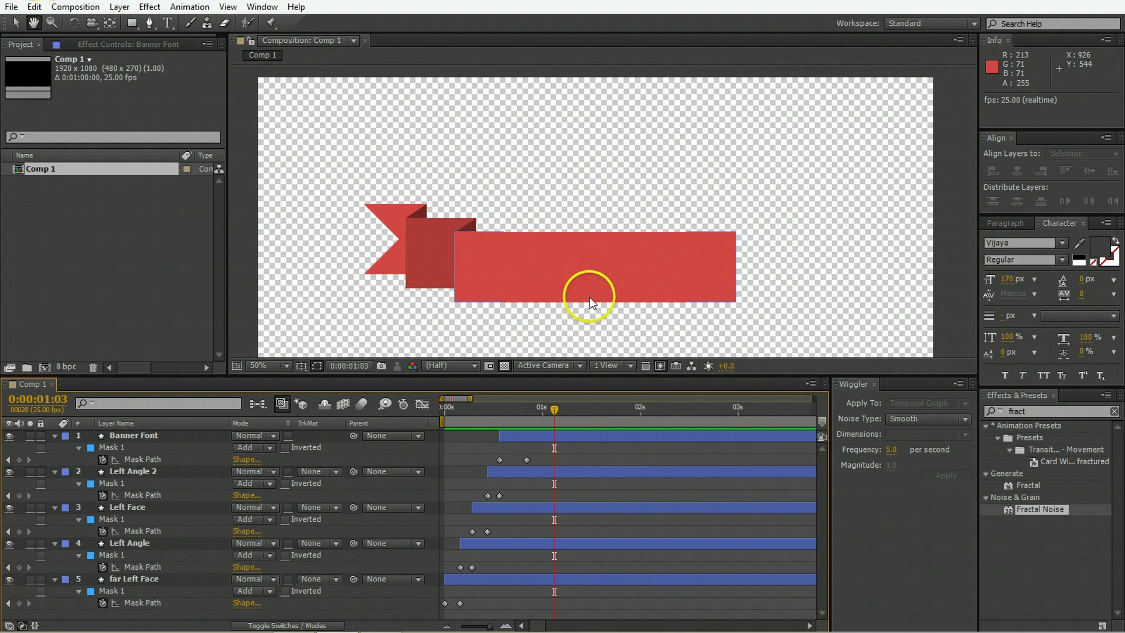
drag(556, 411, 526, 410)
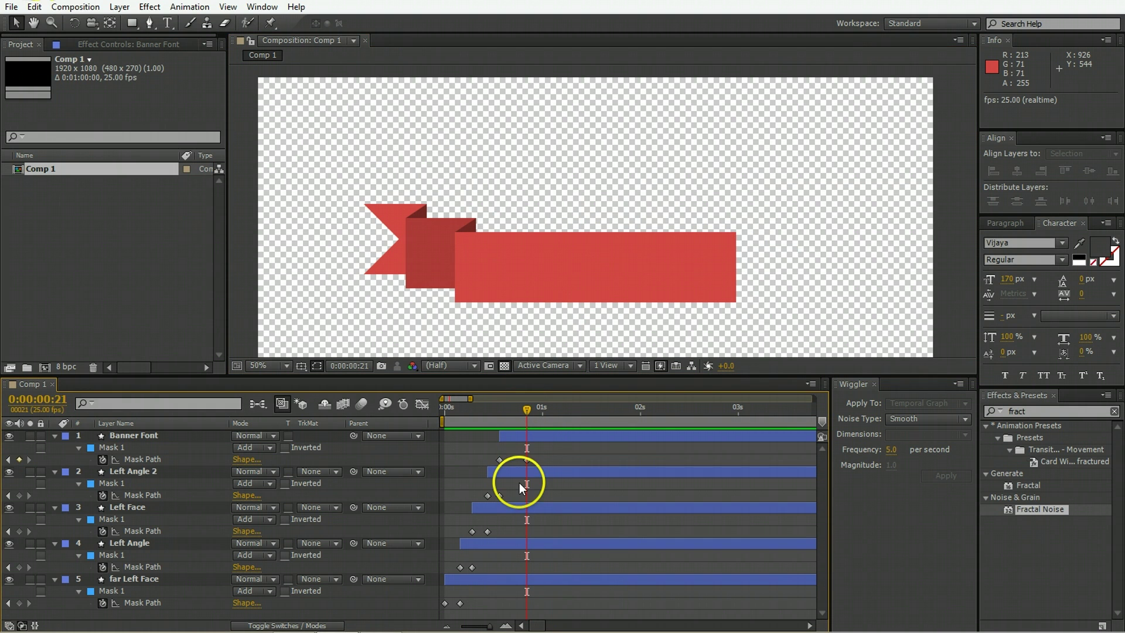
click(511, 468)
click(510, 471)
shift+click(488, 583)
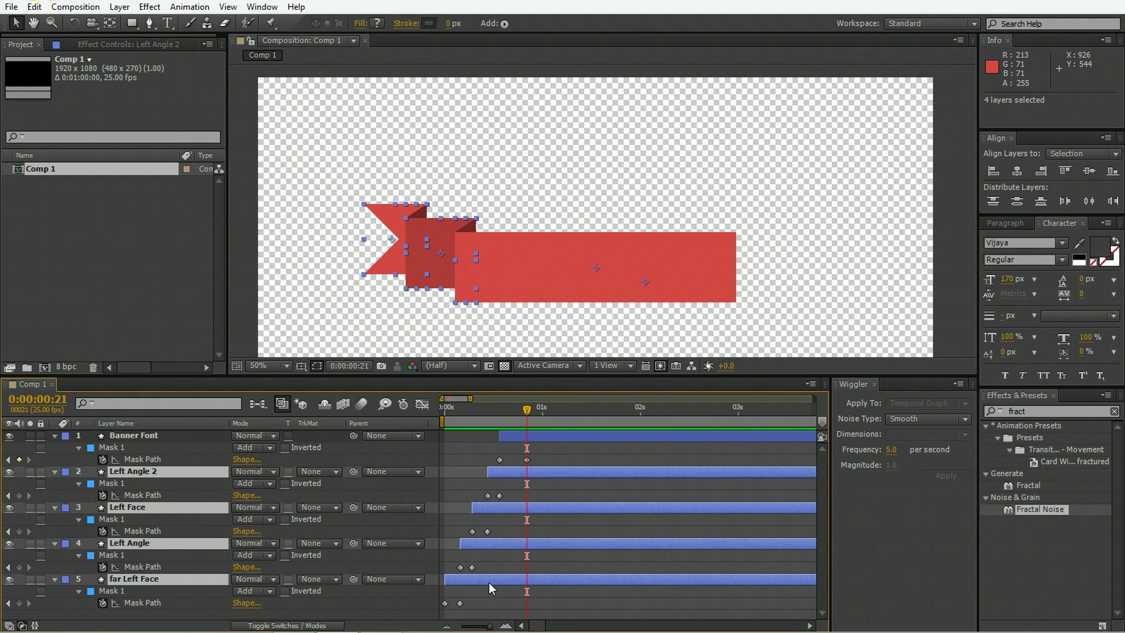
key(ctrl+d)
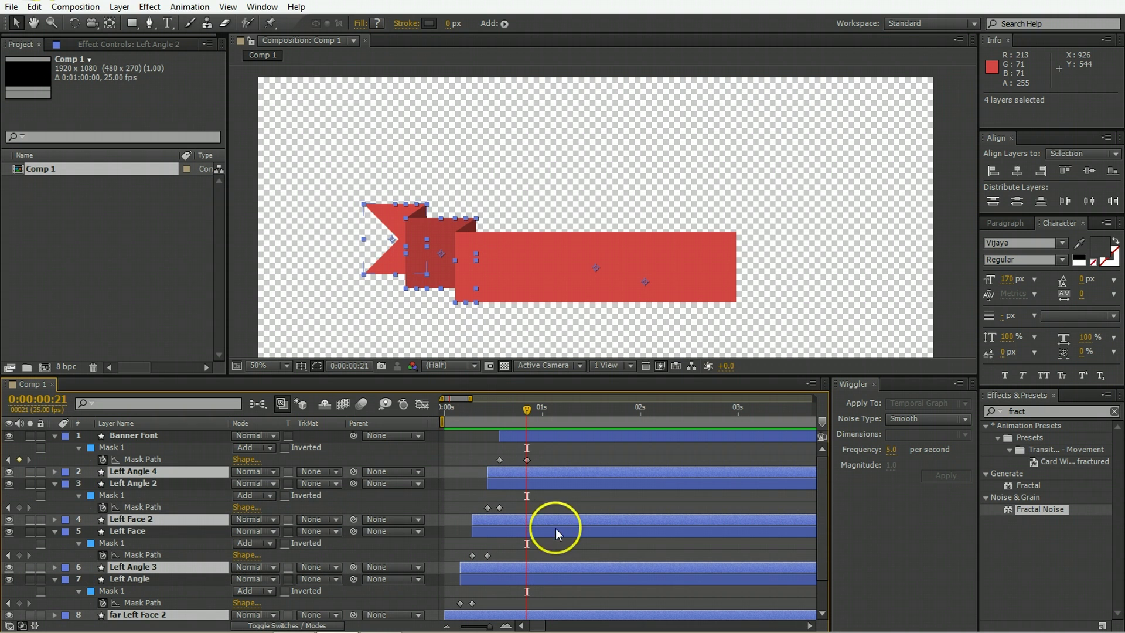
Flip the four duplicated ribbon layers horizontally and deselect them.
click(120, 7)
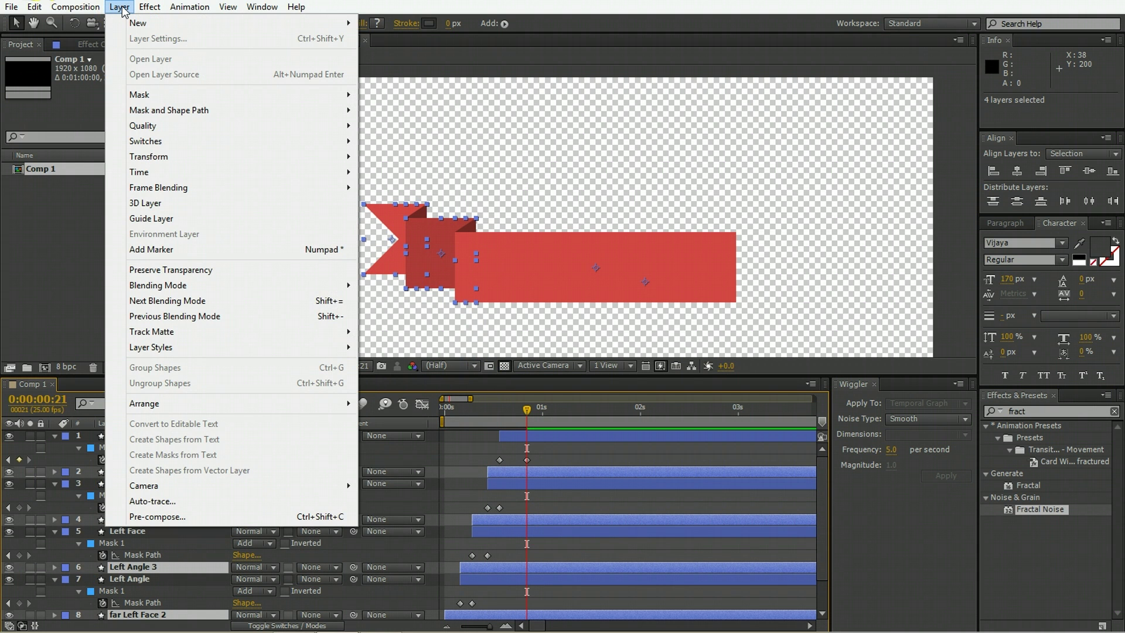
mouse_move(151, 160)
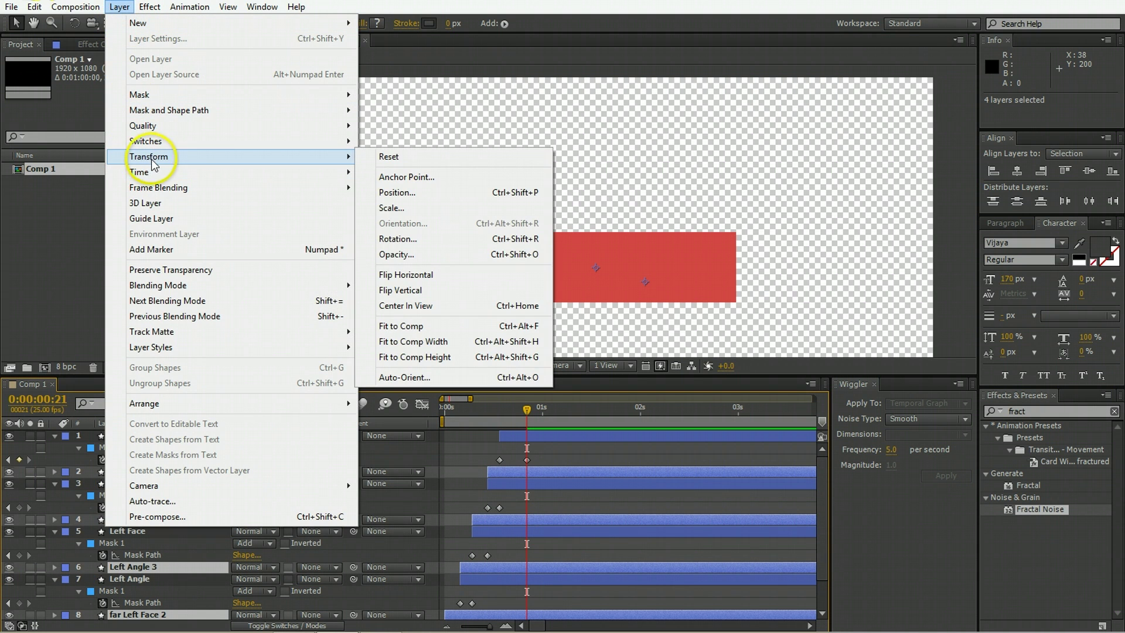
click(404, 275)
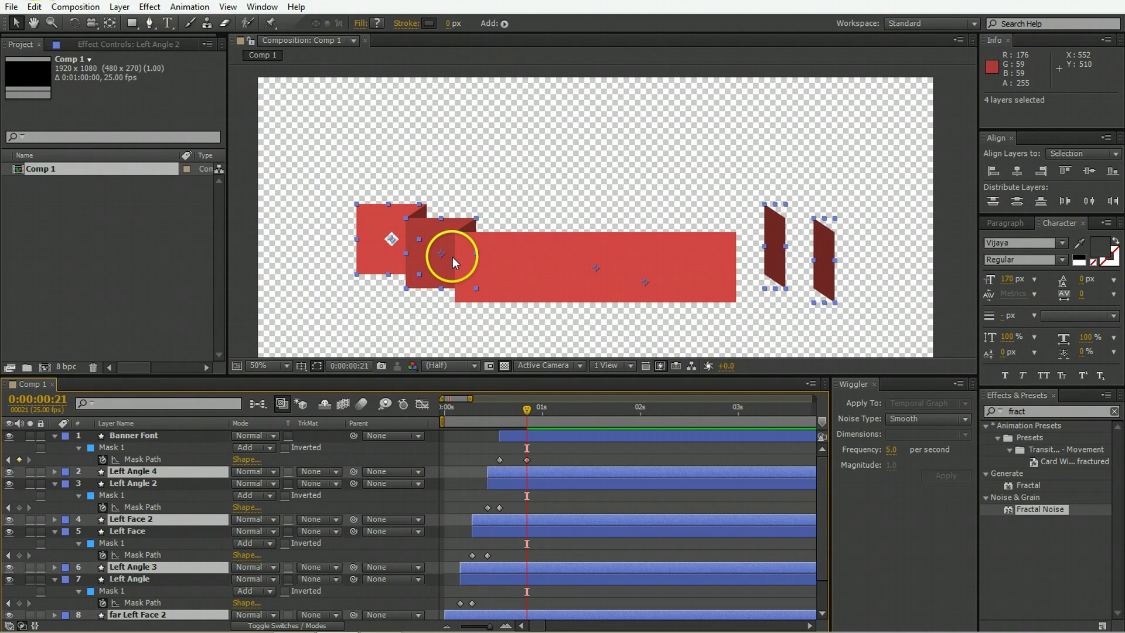
click(561, 451)
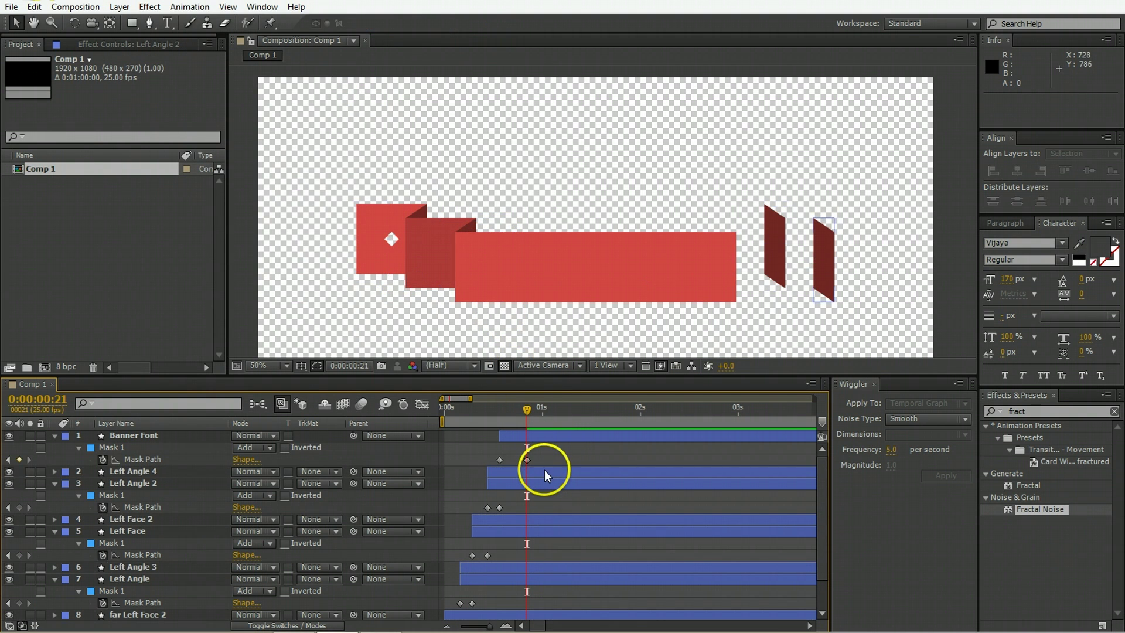
Move the Left Angle 4 layer to position 820, 580, under the right end of the banner front.
click(544, 470)
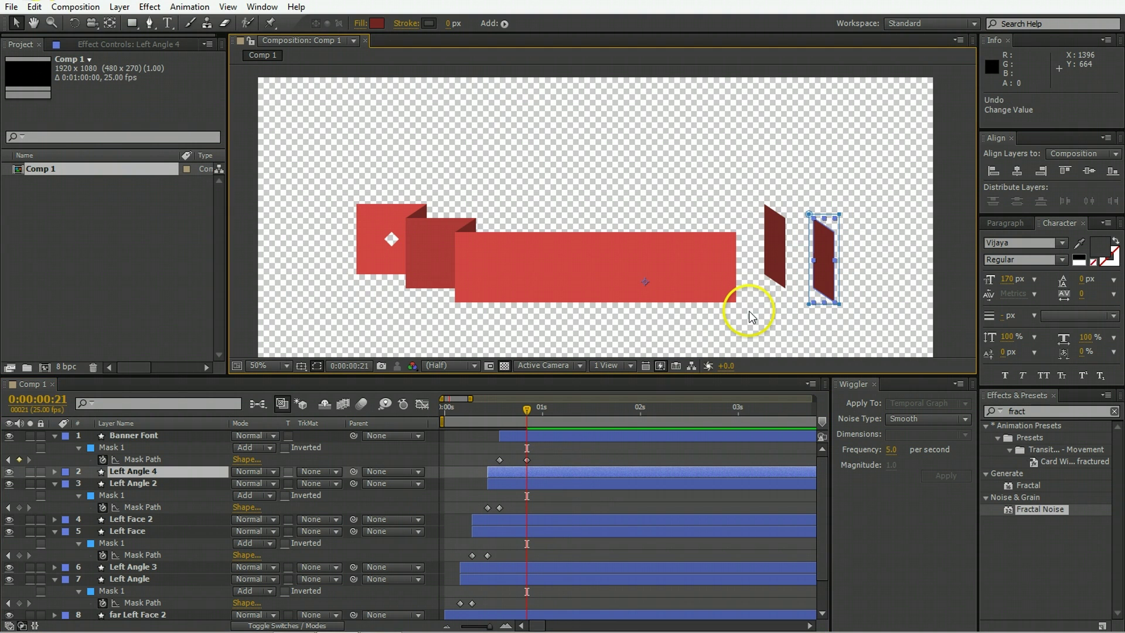
key(shift+Left)
key(shift+Left)
key(shift+Left)
key(shift+Left)
key(shift+Left)
key(shift+Left)
key(shift+Left)
key(shift+Left)
key(shift+Left)
key(shift+Left)
key(shift+Left)
key(shift+Left)
key(shift+Left)
key(shift+Left)
key(shift+Left)
key(shift+Left)
key(shift+Left)
key(shift+Left)
key(shift+Left)
key(shift+Left)
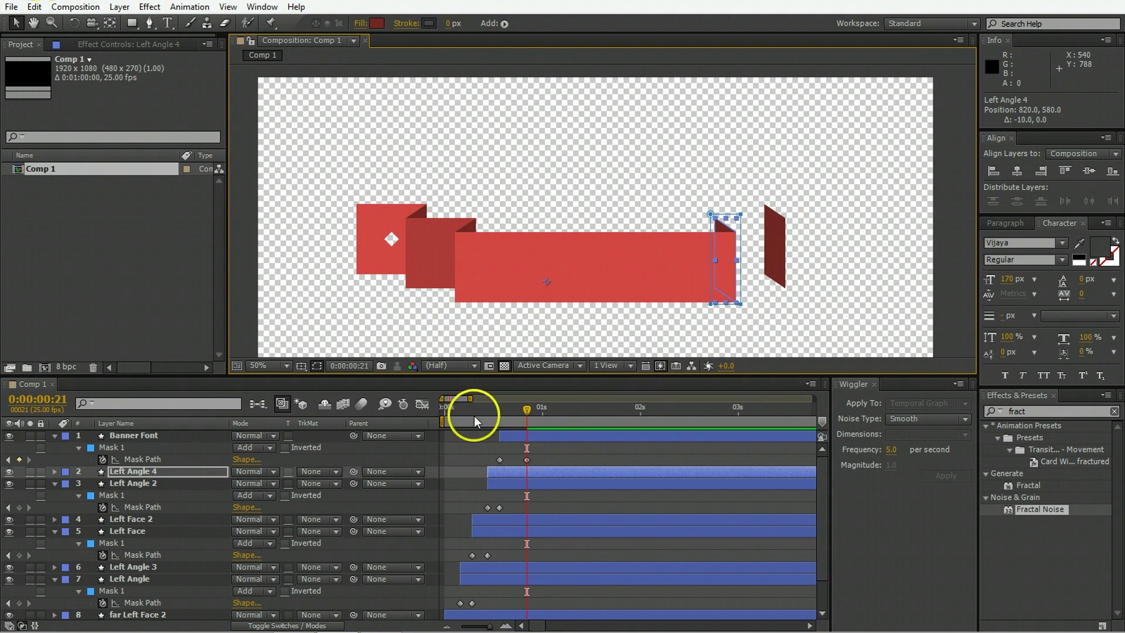
Move the Left Face 2 layer to position 1400, 500, between the two mirrored dark folds.
click(418, 248)
key(shift+Right)
key(shift+Right)
key(shift+Right)
key(shift+Right)
key(shift+Right)
key(shift+Right)
key(shift+Right)
key(shift+Right)
key(shift+Right)
key(shift+Right)
key(shift+Right)
key(shift+Right)
key(shift+Right)
key(shift+Right)
key(shift+Right)
key(shift+Right)
key(shift+Right)
key(shift+Right)
key(shift+Right)
key(shift+Right)
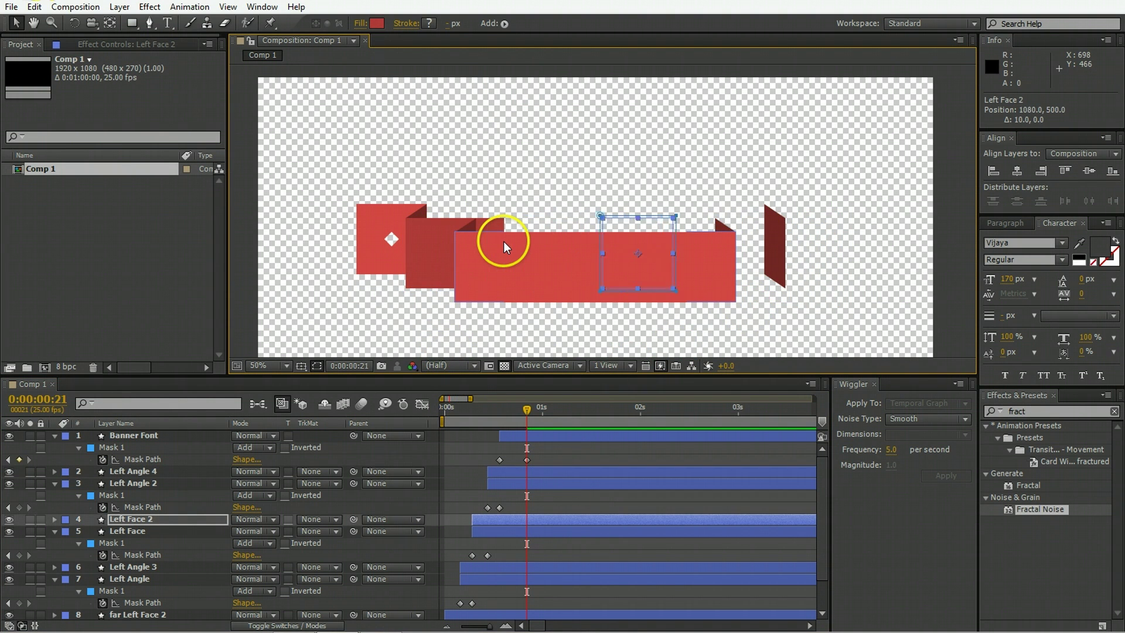
key(shift+Right)
key(shift+Right)
key(shift+Right)
key(shift+Right)
key(shift+Right)
key(shift+Right)
key(shift+Right)
key(shift+Right)
key(shift+Right)
key(shift+Right)
key(shift+Right)
key(shift+Right)
key(shift+Right)
key(shift+Right)
key(shift+Right)
key(shift+Right)
key(shift+Right)
key(shift+Right)
key(shift+Right)
key(shift+Right)
key(shift+Left)
Move the far Left Face 2 layer to position 1540, 460, forming the ribbon's right tail.
click(365, 223)
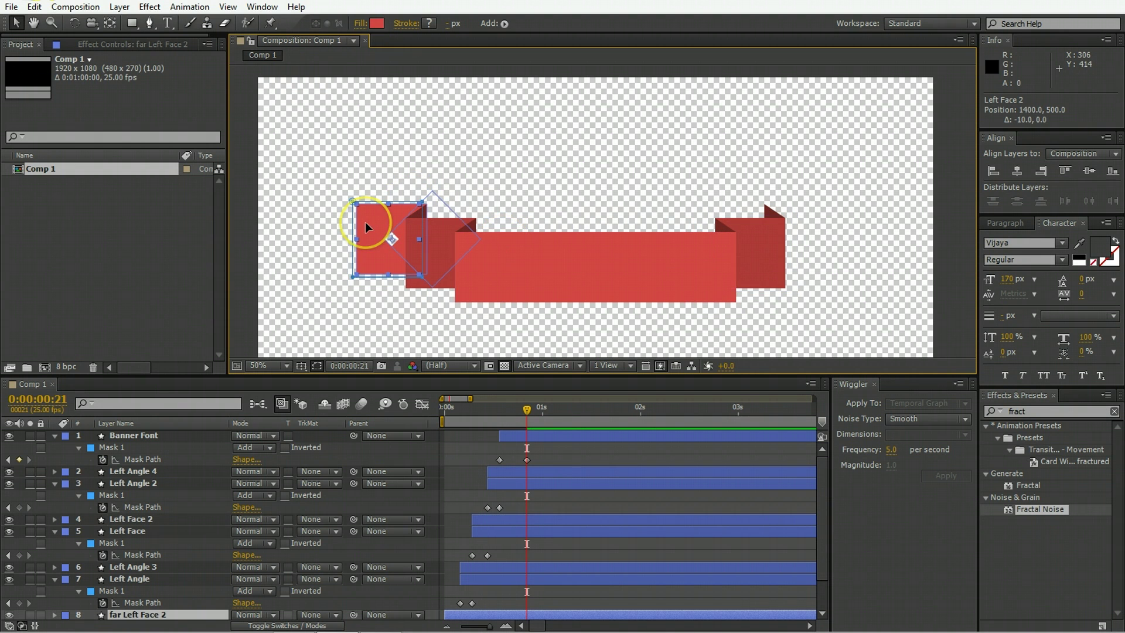
key(shift+Right)
key(shift+Right)
key(shift+Right)
key(shift+Right)
key(shift+Right)
key(shift+Right)
key(shift+Right)
key(shift+Right)
key(shift+Right)
key(shift+Right)
key(shift+Right)
key(shift+Right)
key(shift+Right)
key(shift+Right)
key(shift+Right)
key(shift+Right)
key(shift+Right)
key(shift+Right)
key(shift+Right)
key(shift+Right)
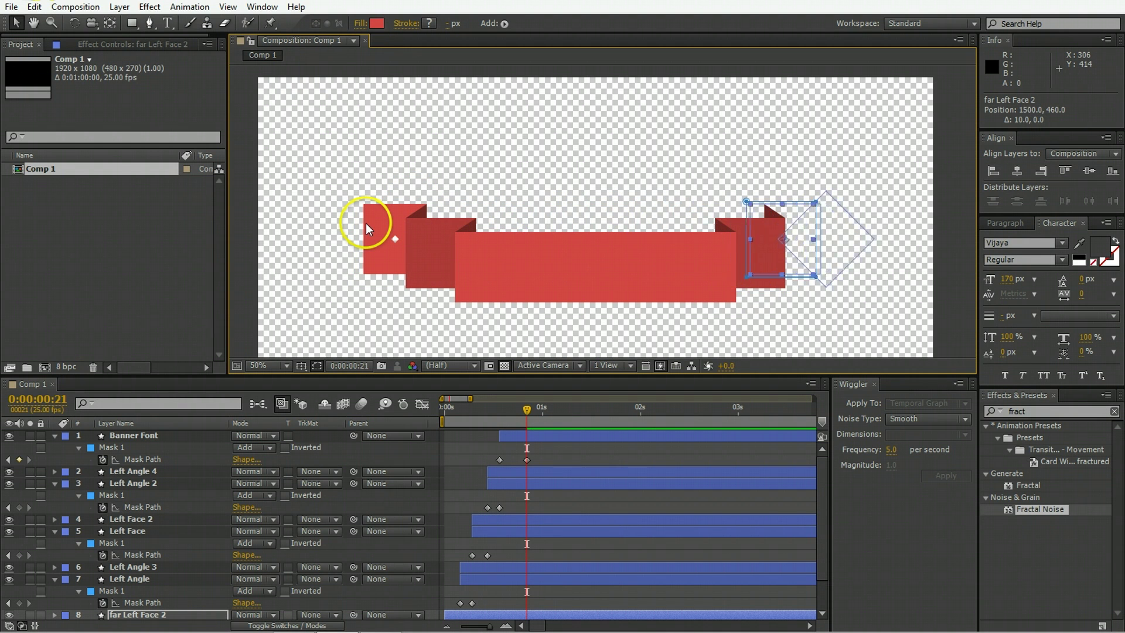
key(shift+Right)
key(shift+Right)
key(shift+Right)
key(shift+Right)
key(shift+Right)
key(shift+Left)
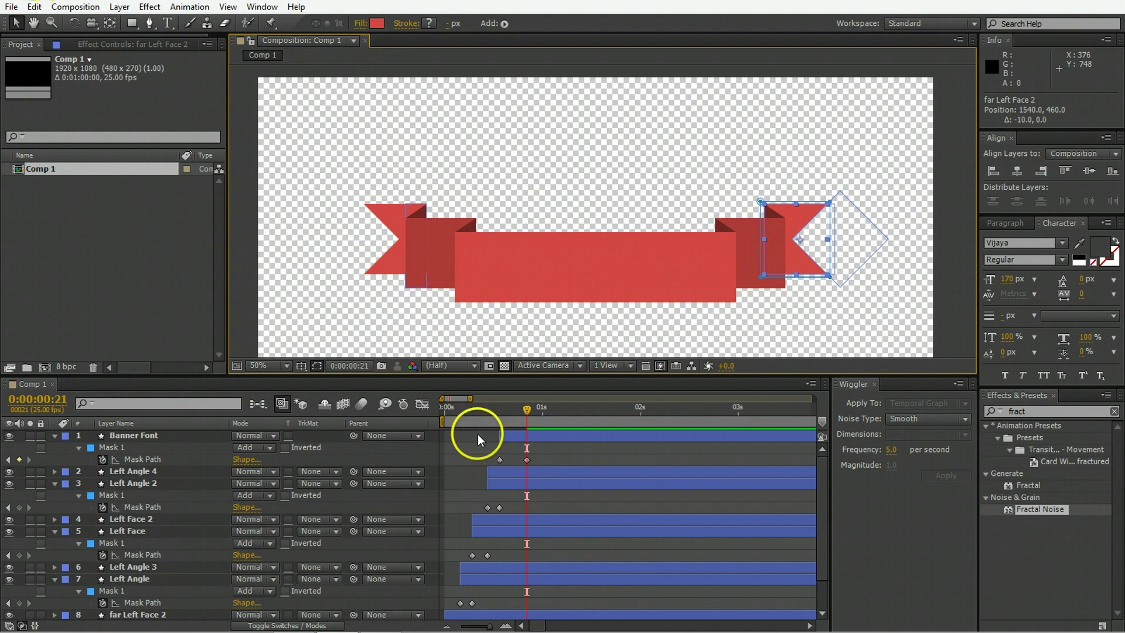
Play the animation from the start to review both sides of the mirrored banner.
click(477, 434)
drag(463, 411, 430, 413)
key(space)
key(space)
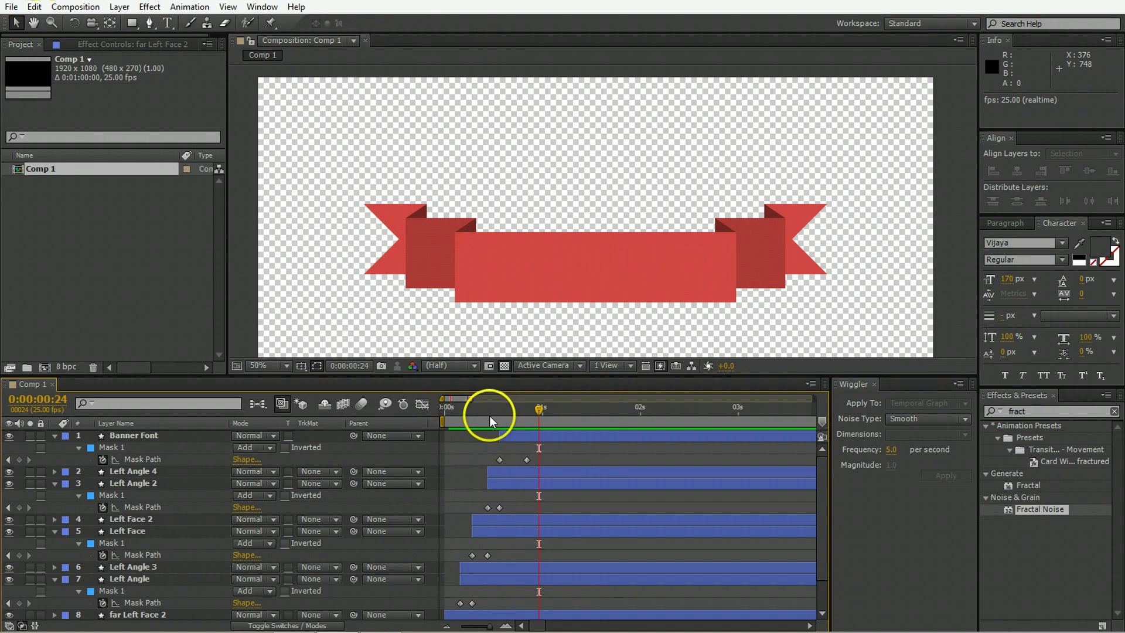
click(476, 413)
click(440, 413)
key(space)
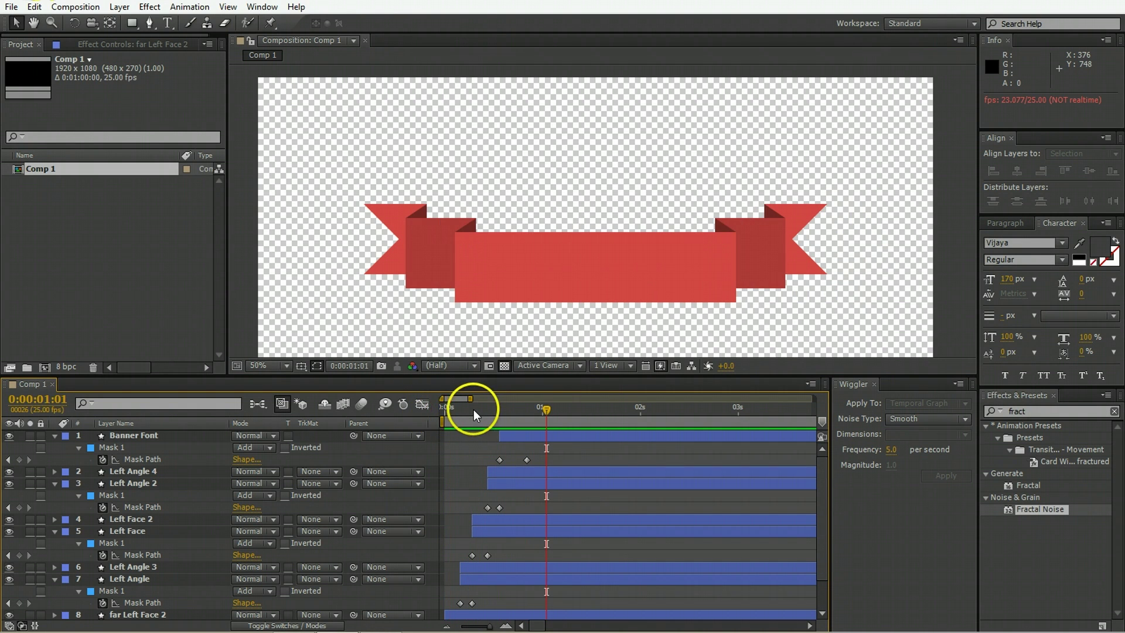
Set the current time to 0:00:00:21 and collapse the displayed properties of all layers.
click(452, 410)
drag(480, 409, 530, 409)
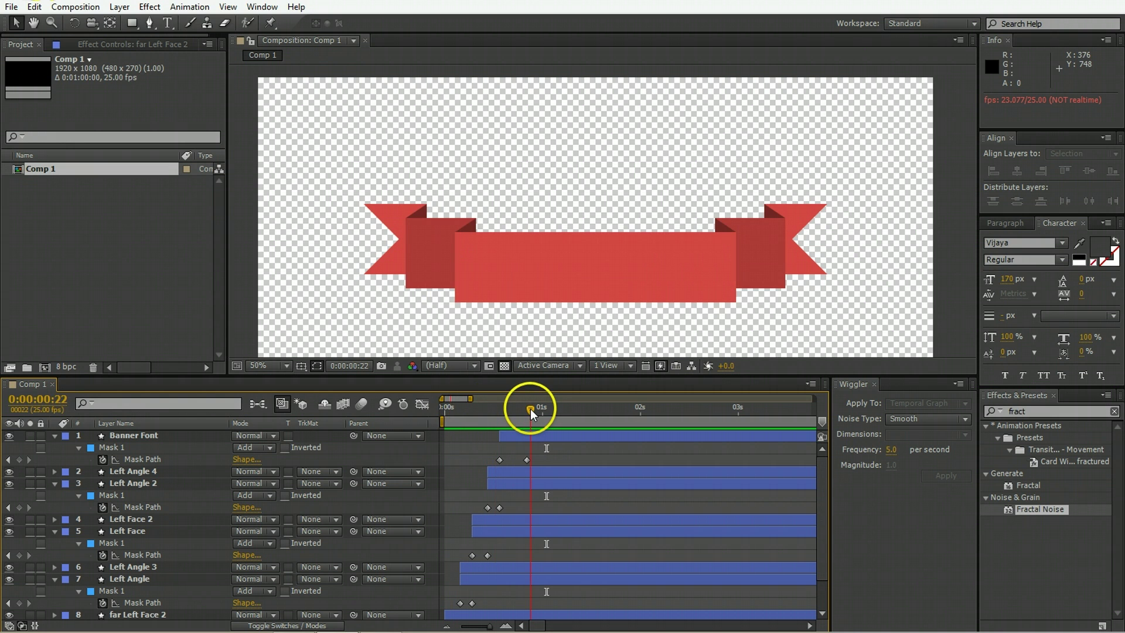
key(ctrl+a)
key(u)
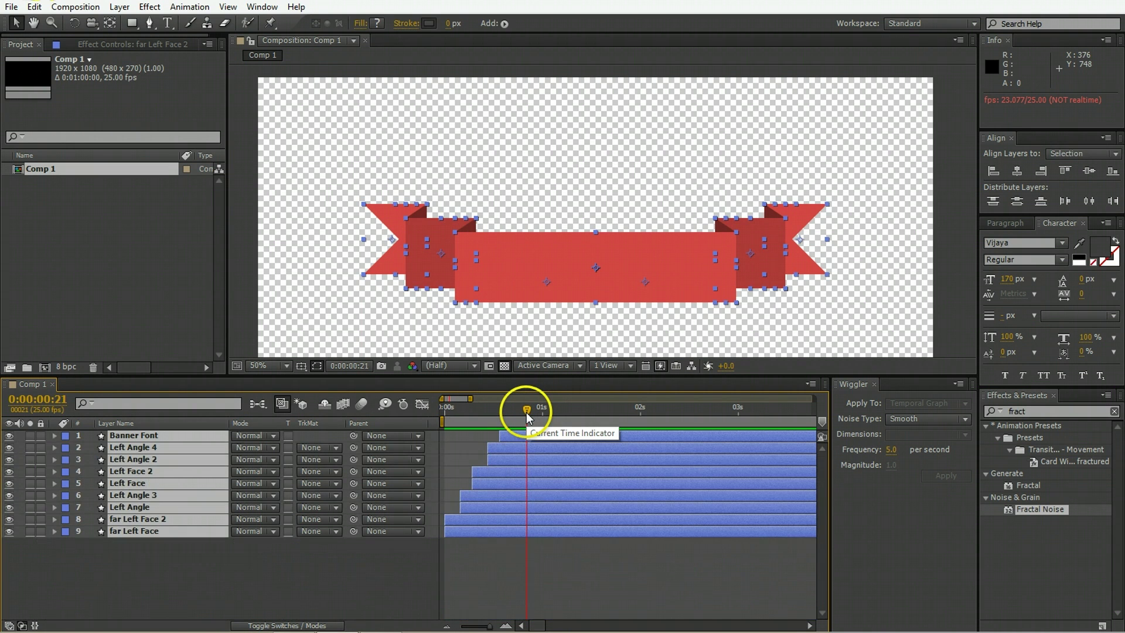
click(489, 566)
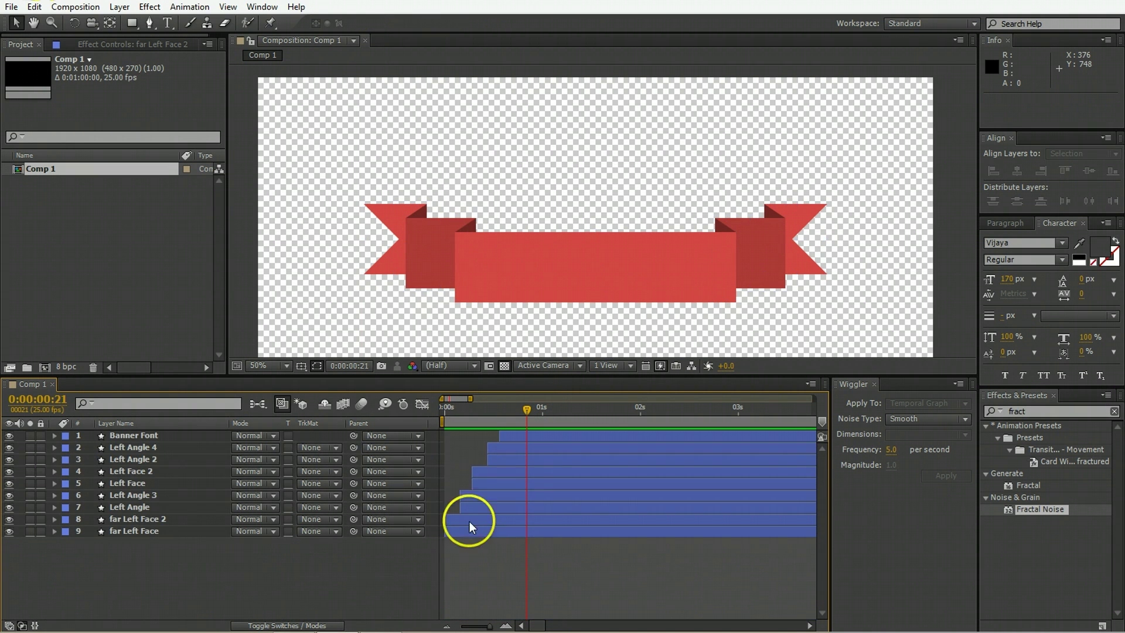
Rename the Left Angle 4 layer as Right Angle 2.
click(139, 448)
key(Return)
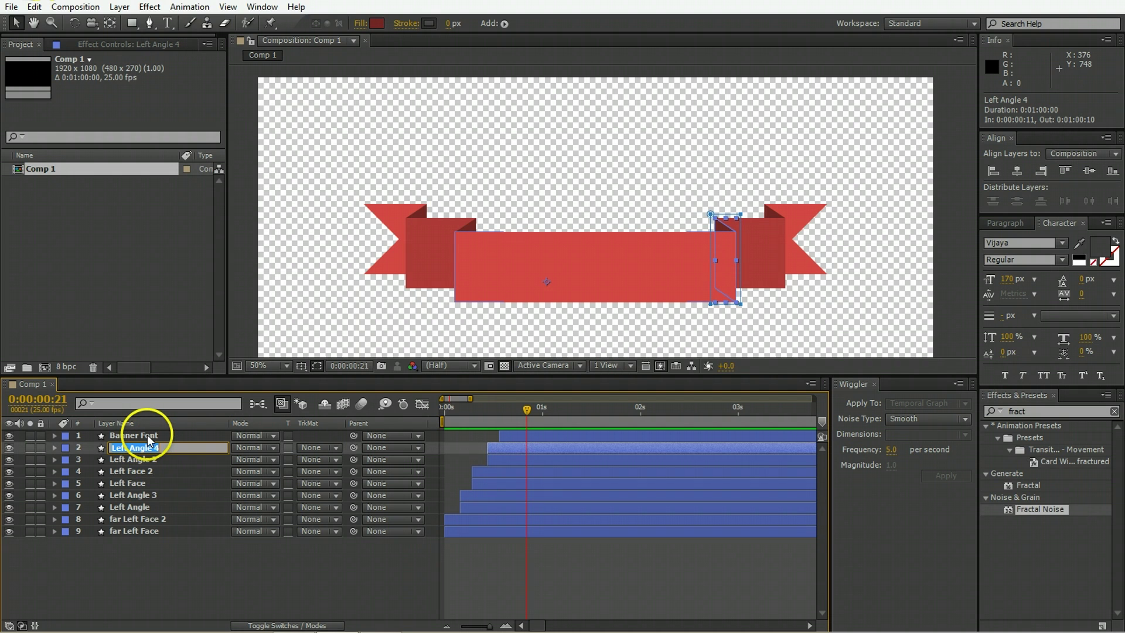
text(Right Angle)
key(Return)
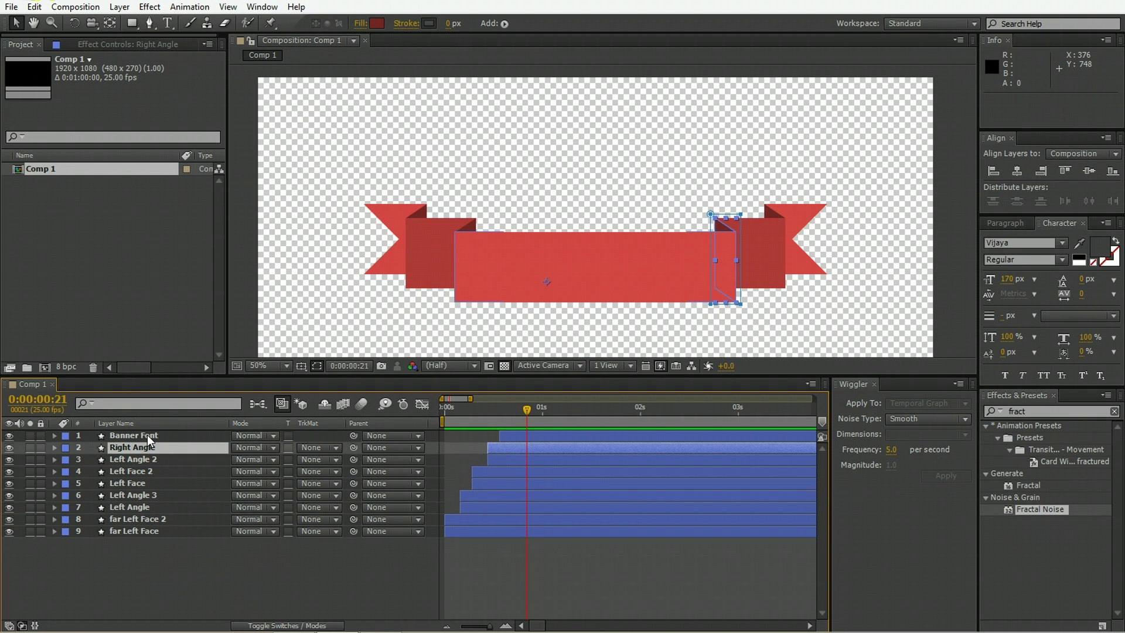
key(Return)
key(Right)
text(2)
key(Return)
Rename the Left Face 2 layer as Right face.
click(133, 470)
key(Return)
text(Ri)
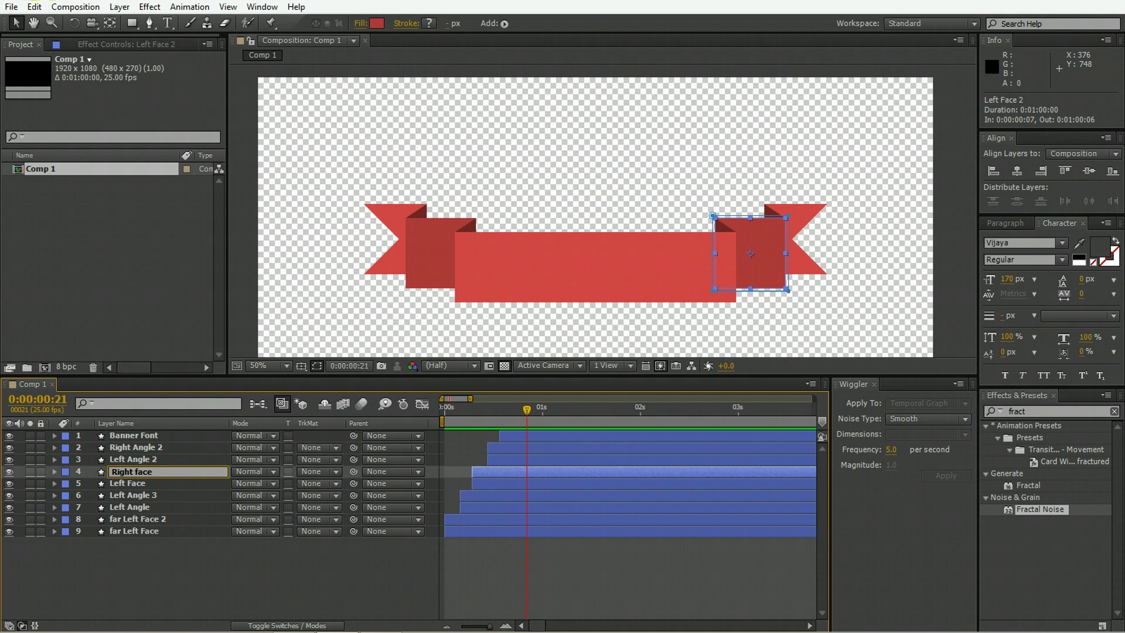
key(Return)
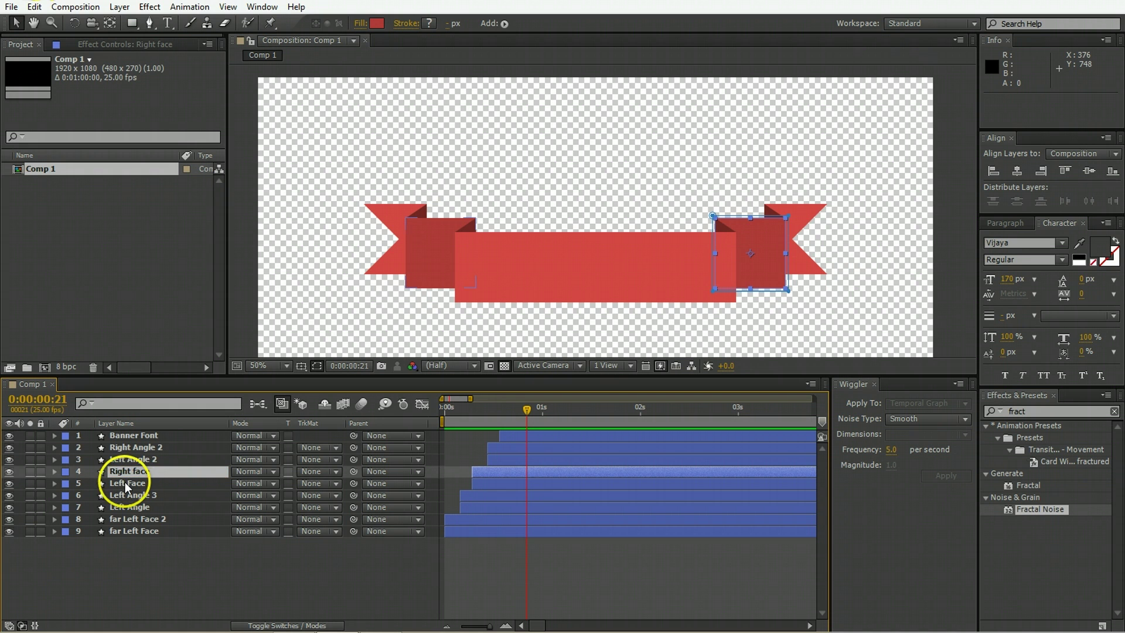
Rename the Left Angle 3 layer as Right Angle.
click(129, 495)
key(Return)
text(Right Angle)
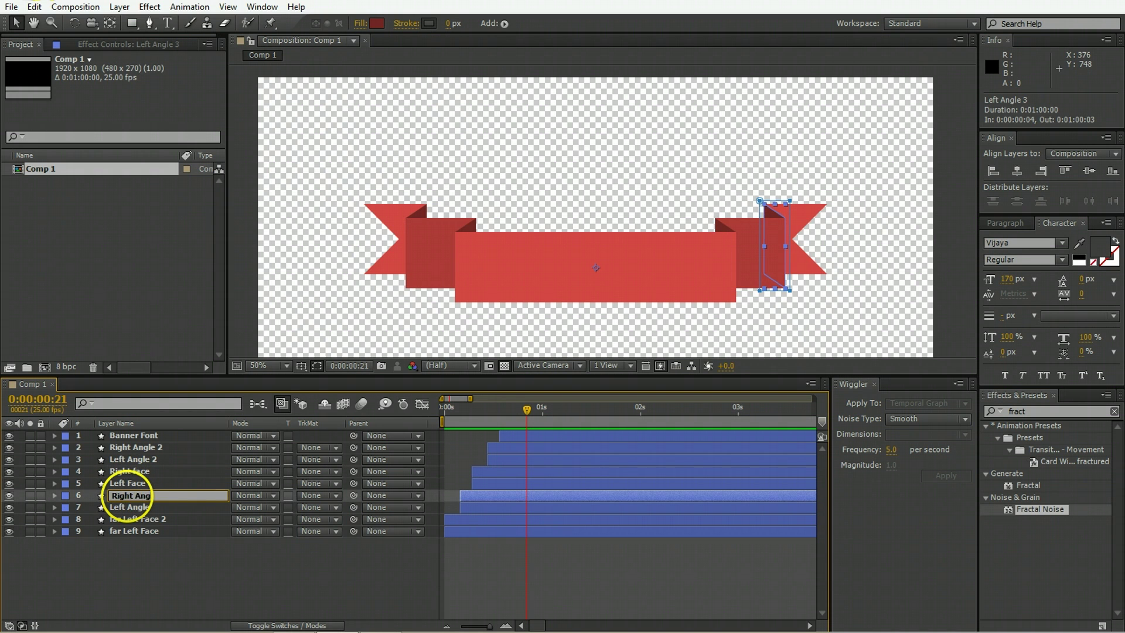
key(Return)
Rename the far Left Face 2 layer as Far Right Face.
click(126, 521)
key(Return)
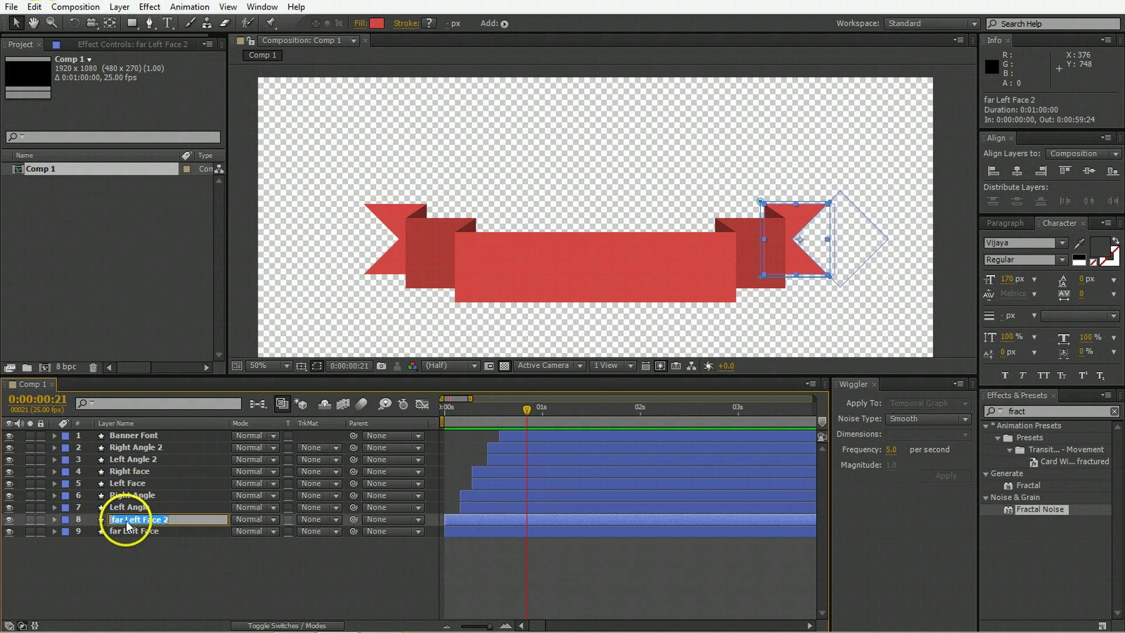
text(Far Right Face)
key(Return)
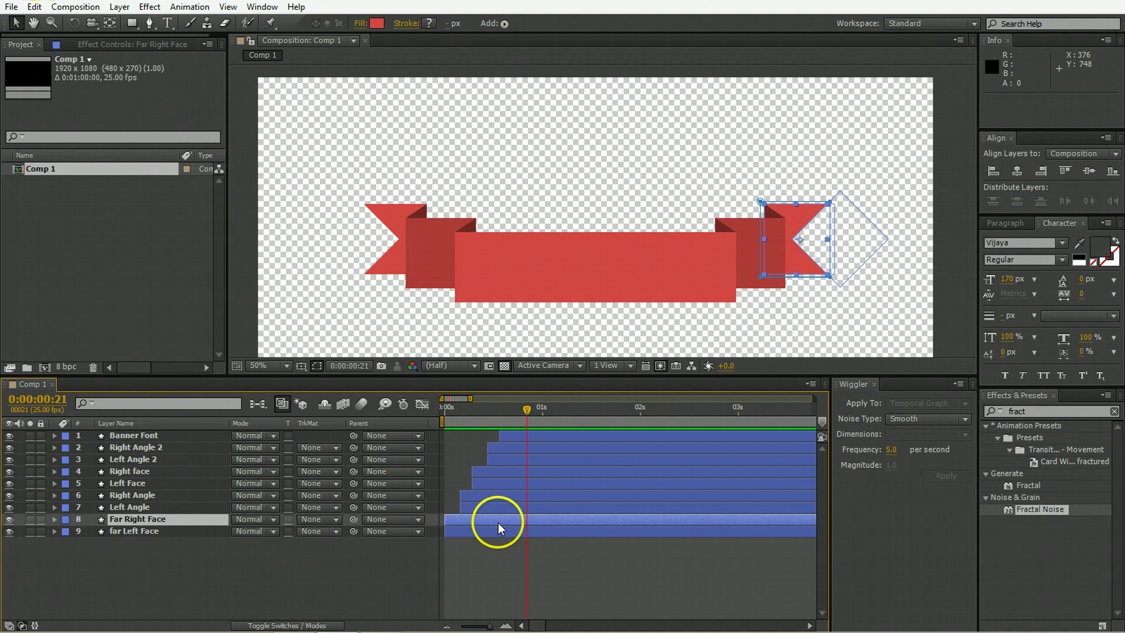
Reveal the mask keyframes of the Banner Font and Right Angle 2 layers.
click(507, 437)
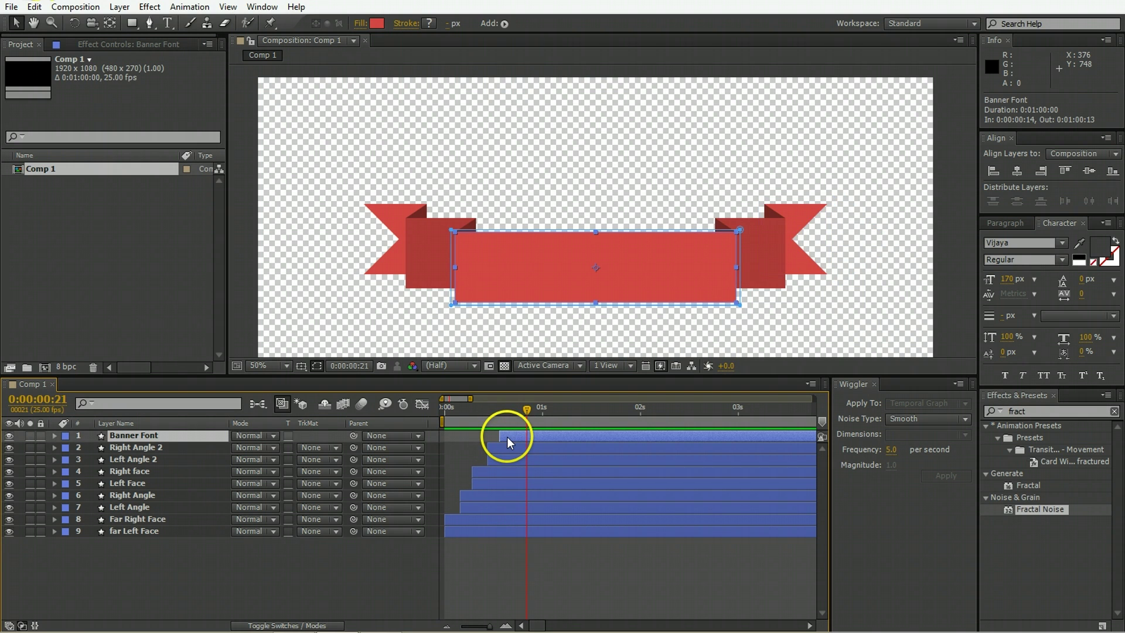
key(u)
click(498, 471)
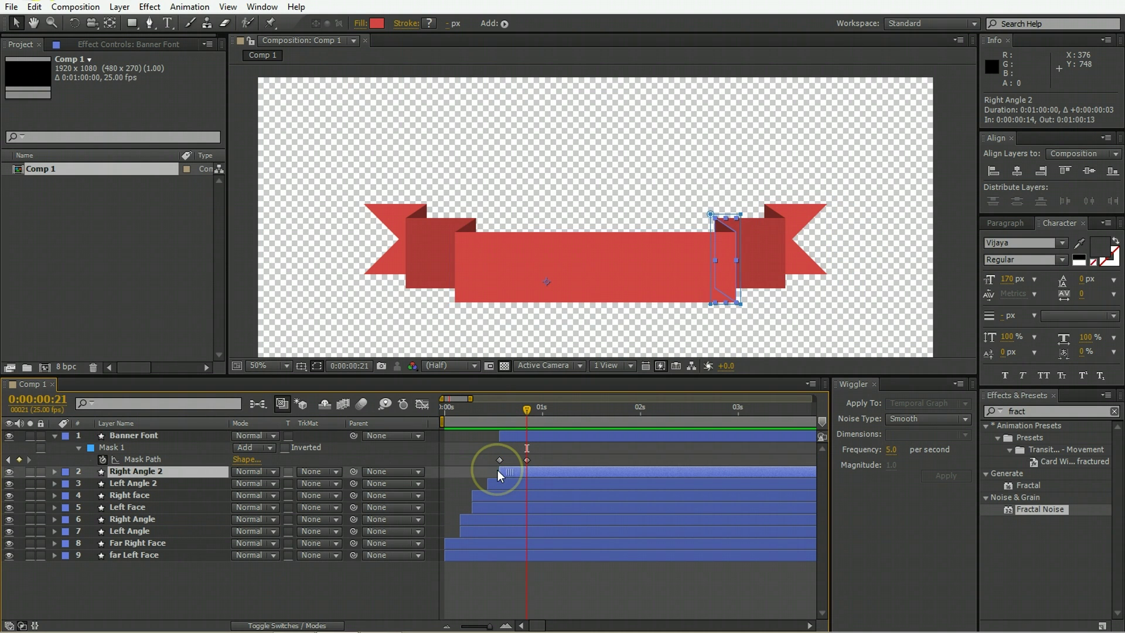
key(u)
Shift the Right Angle 2 layer in time so it starts at Banner Font's final mask keyframe, 0:00:00:21.
drag(500, 470, 523, 468)
key(ctrl+z)
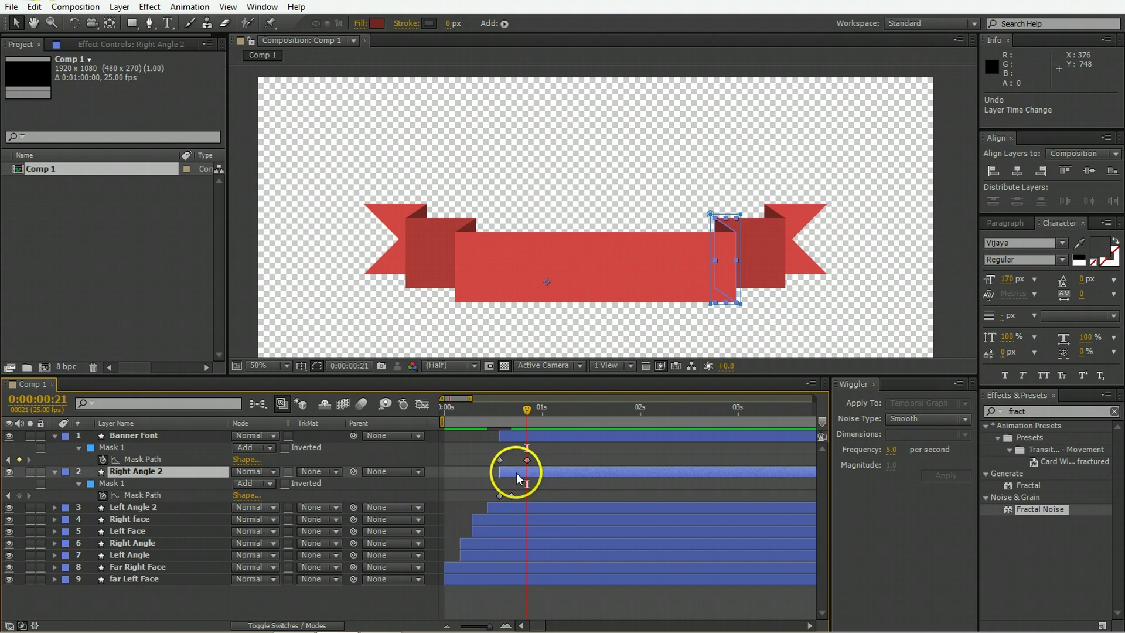
key(bracketleft)
key(alt+Page_Up)
click(543, 491)
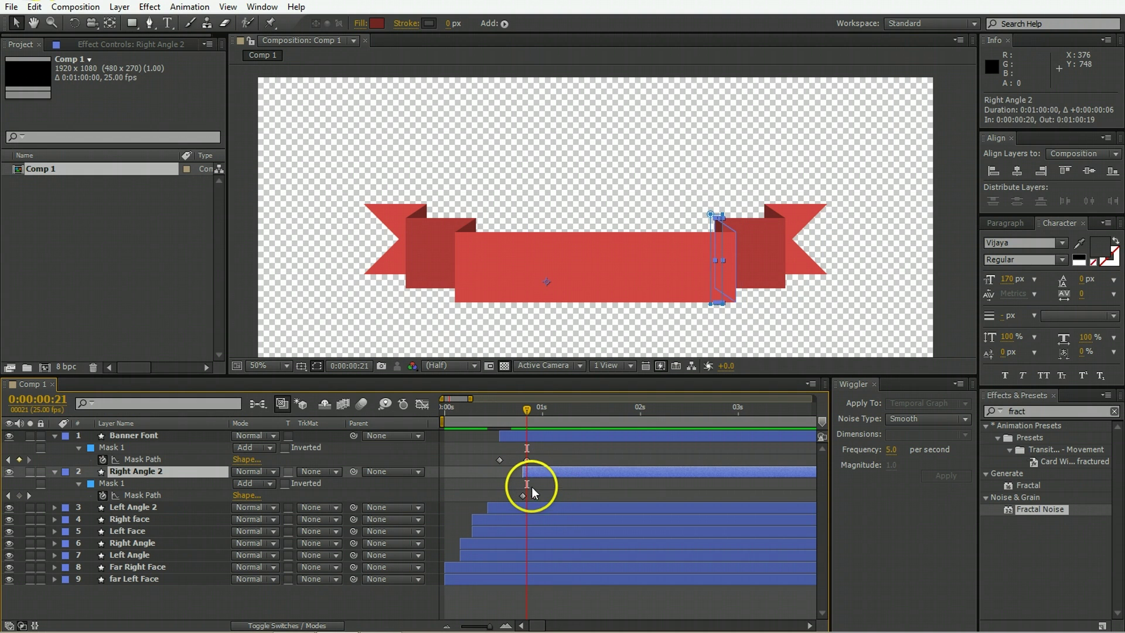
scroll(530, 480, up, 2)
drag(526, 473, 532, 471)
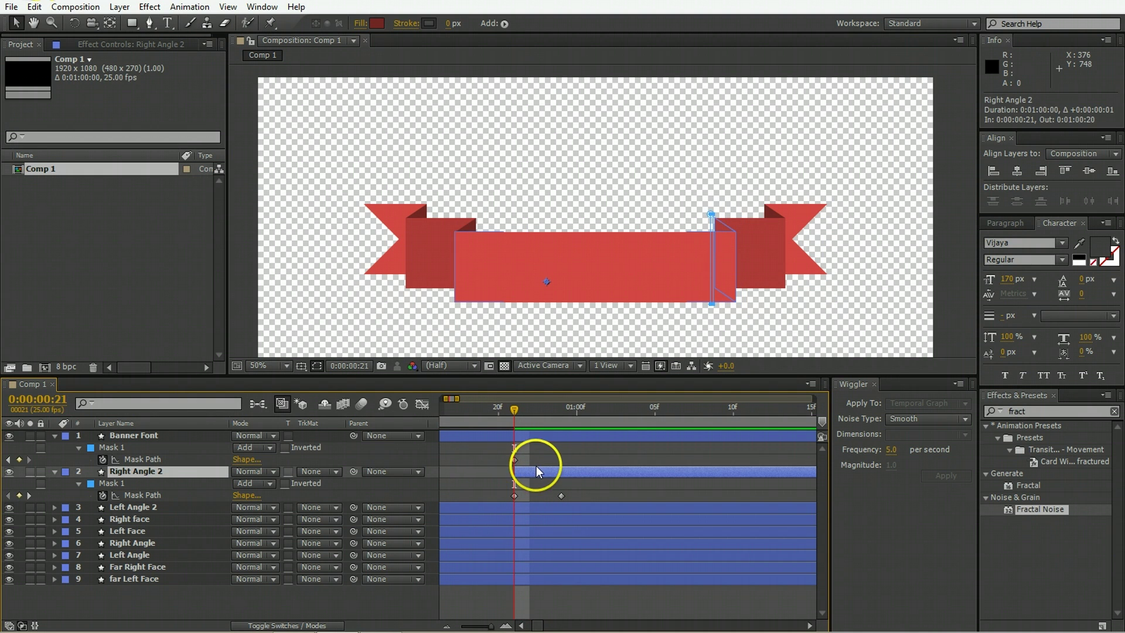
Move Right Angle 2's first mask shape from the fold's outer-left edge to its opposite right edge.
click(514, 496)
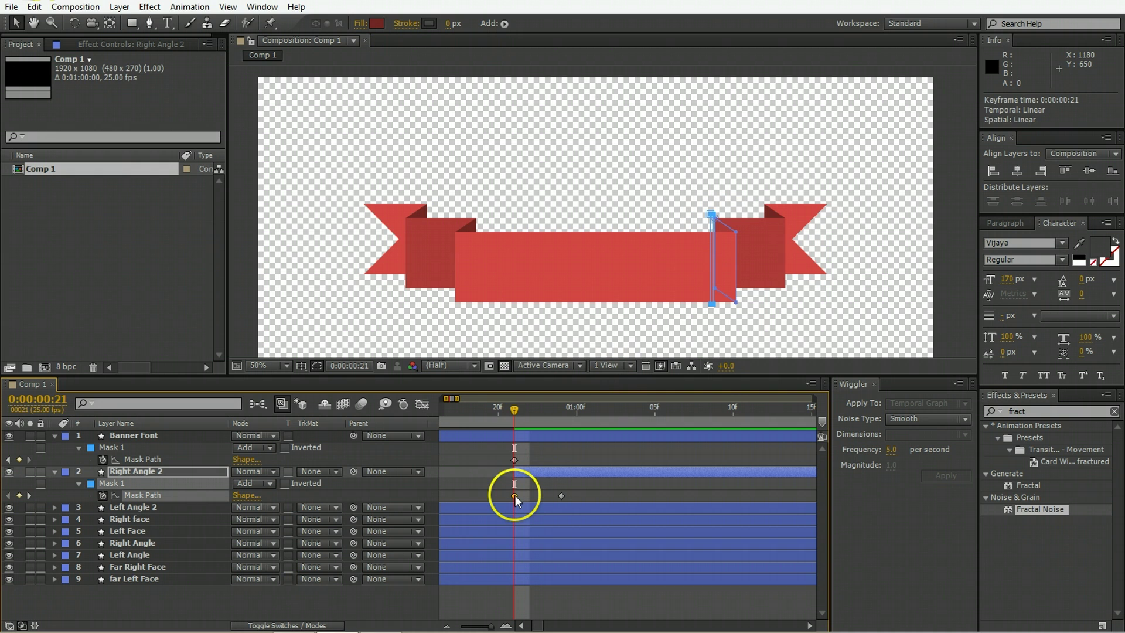
key(shift+Right)
key(shift+Right)
key(shift+Right)
key(shift+Right)
key(shift+Right)
key(shift+Right)
key(shift+Left)
key(shift+Left)
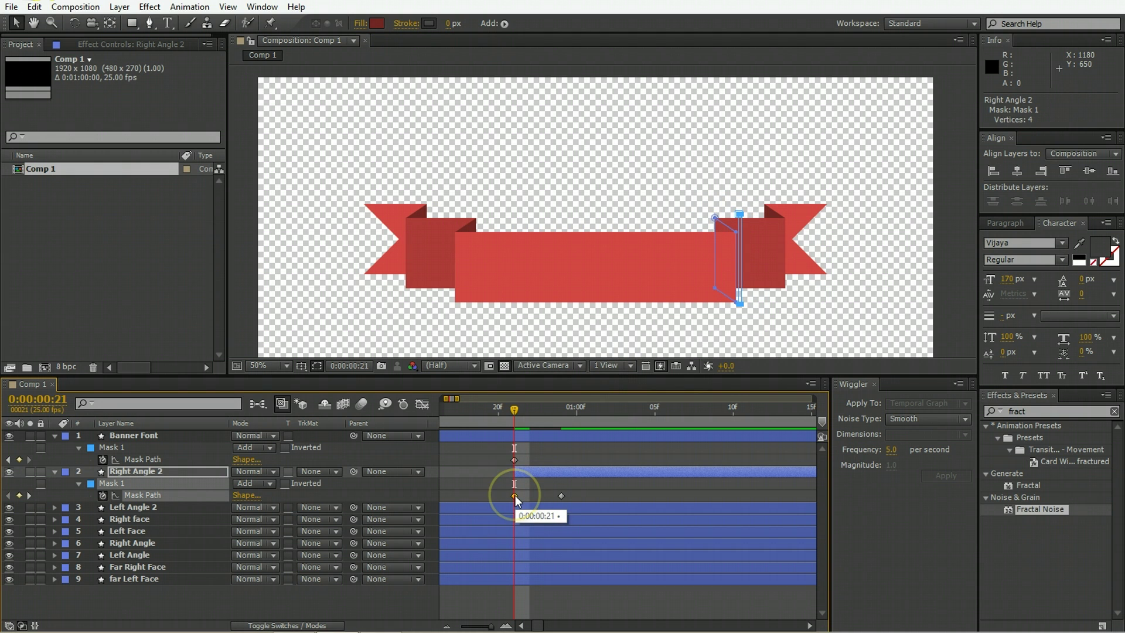
Shift the Right face layer to start at 0:00:00:24 and reveal its mask keyframes.
drag(526, 507, 654, 503)
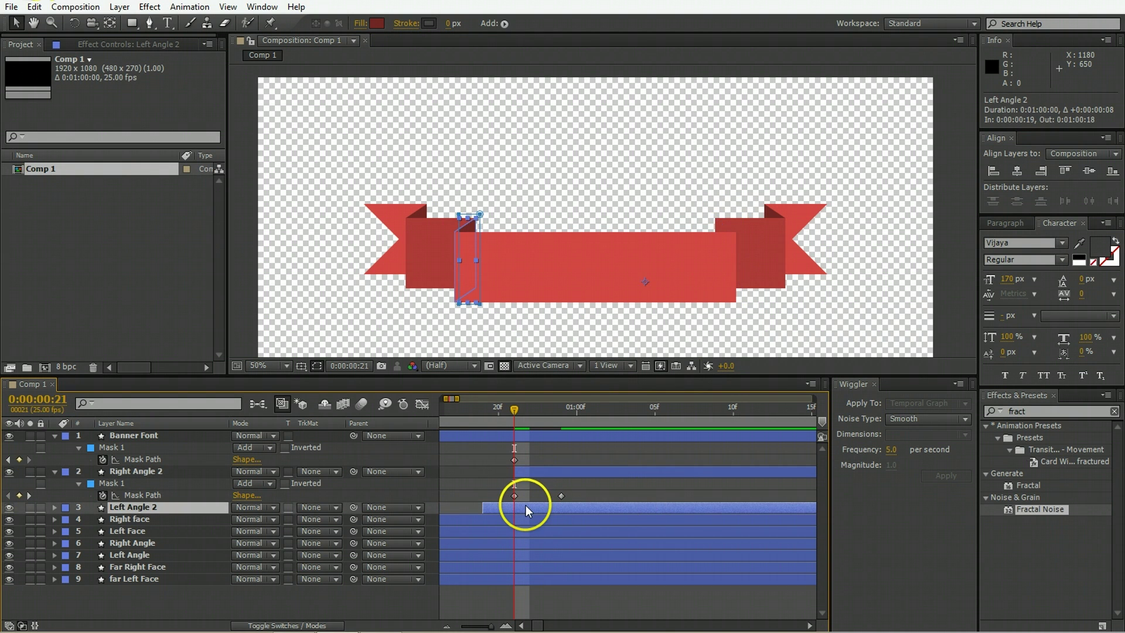
key(ctrl+z)
drag(495, 519, 729, 519)
drag(565, 516, 589, 515)
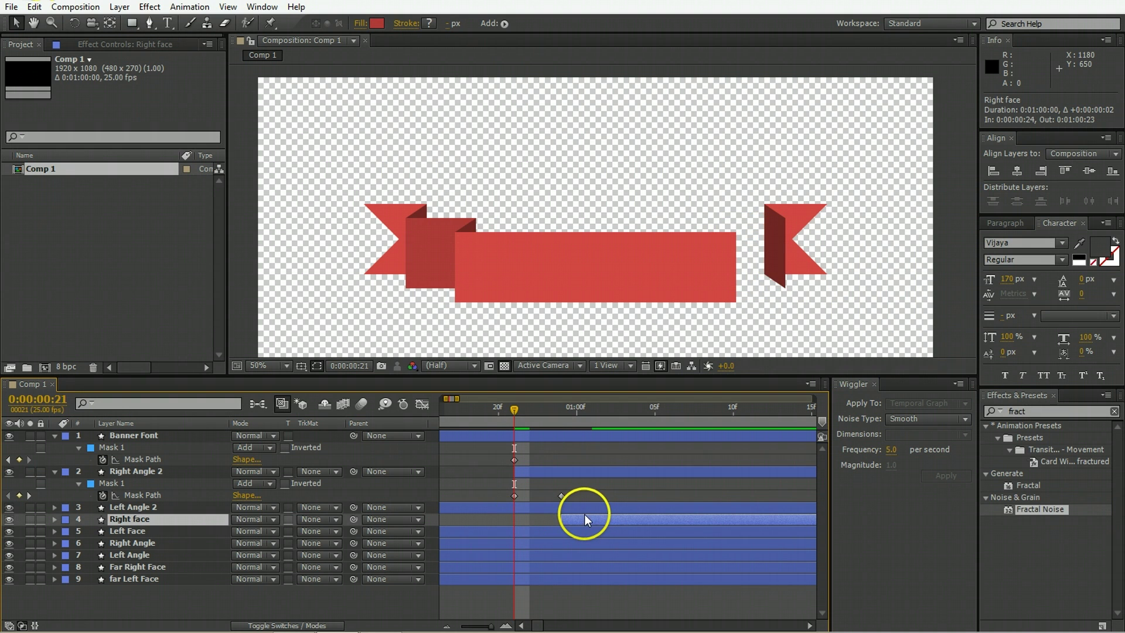
key(u)
Move Right face's first mask shape at 0:00:00:24 over to the face's left edge and preview the motion.
click(559, 417)
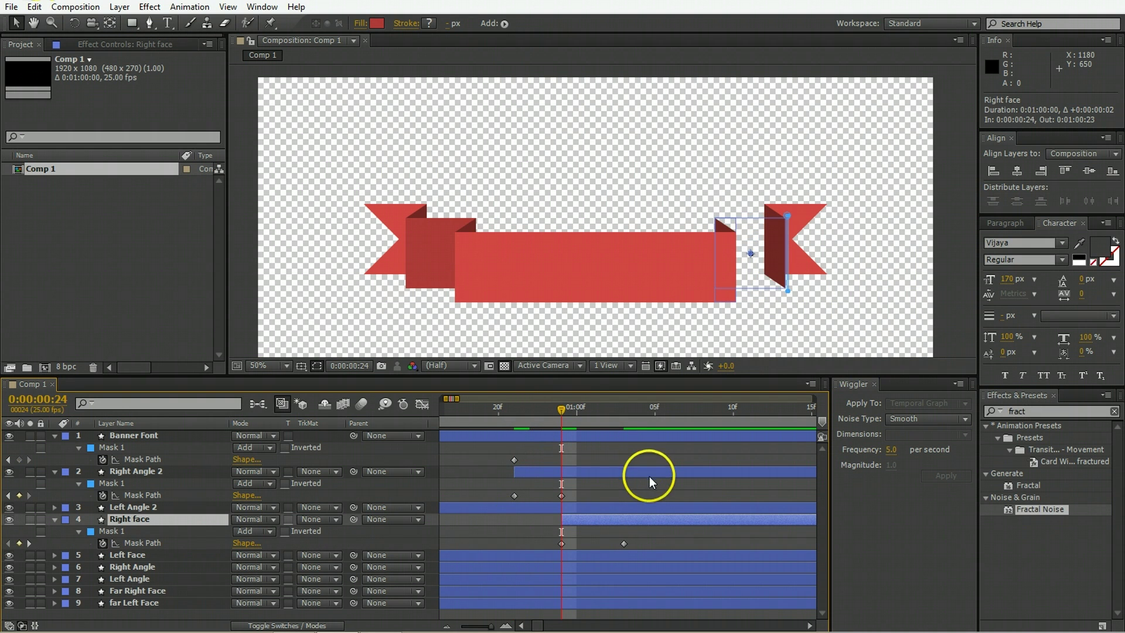
click(562, 542)
key(shift+Left)
key(shift+Left)
key(shift+Left)
key(shift+Left)
key(shift+Left)
key(shift+Left)
key(shift+Left)
key(shift+Left)
key(shift+Left)
key(shift+Left)
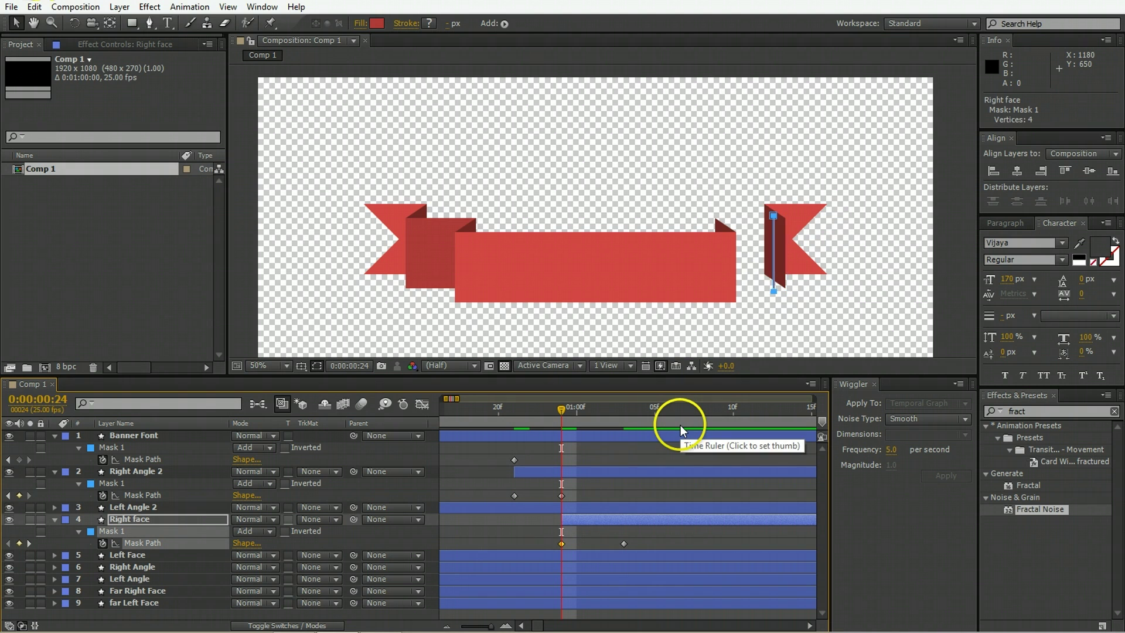
key(Left)
key(Left)
key(Left)
key(Left)
key(Left)
key(space)
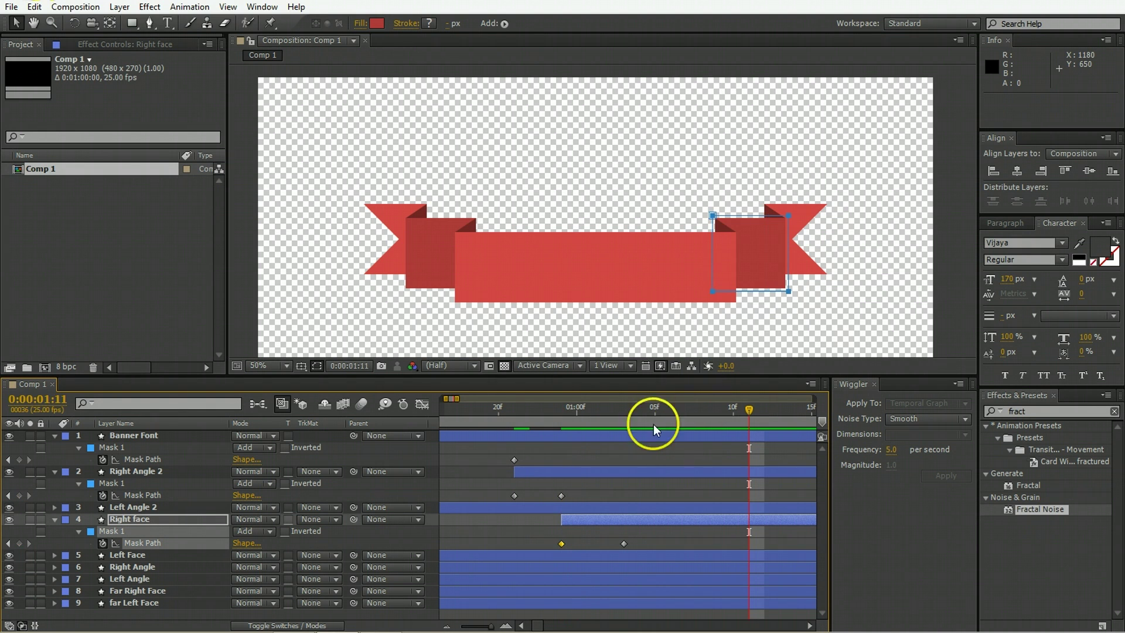
Shift the Right Angle layer to start at Right face's final mask keyframe, 0:00:01:03.
drag(635, 422, 624, 421)
click(603, 556)
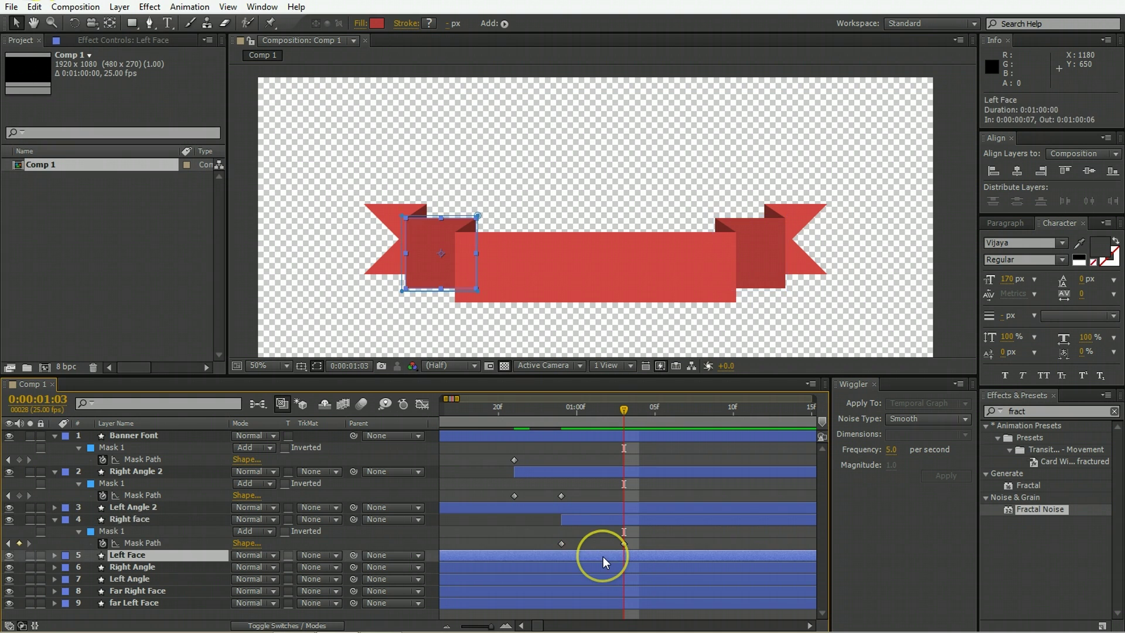
key(bracketleft)
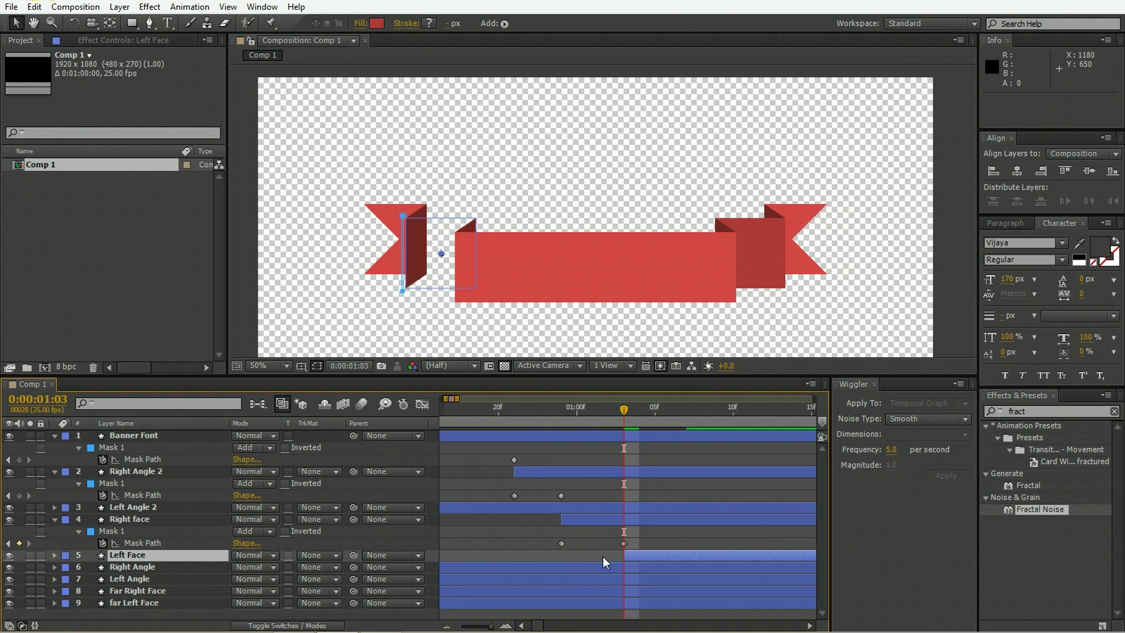
key(ctrl+z)
click(610, 549)
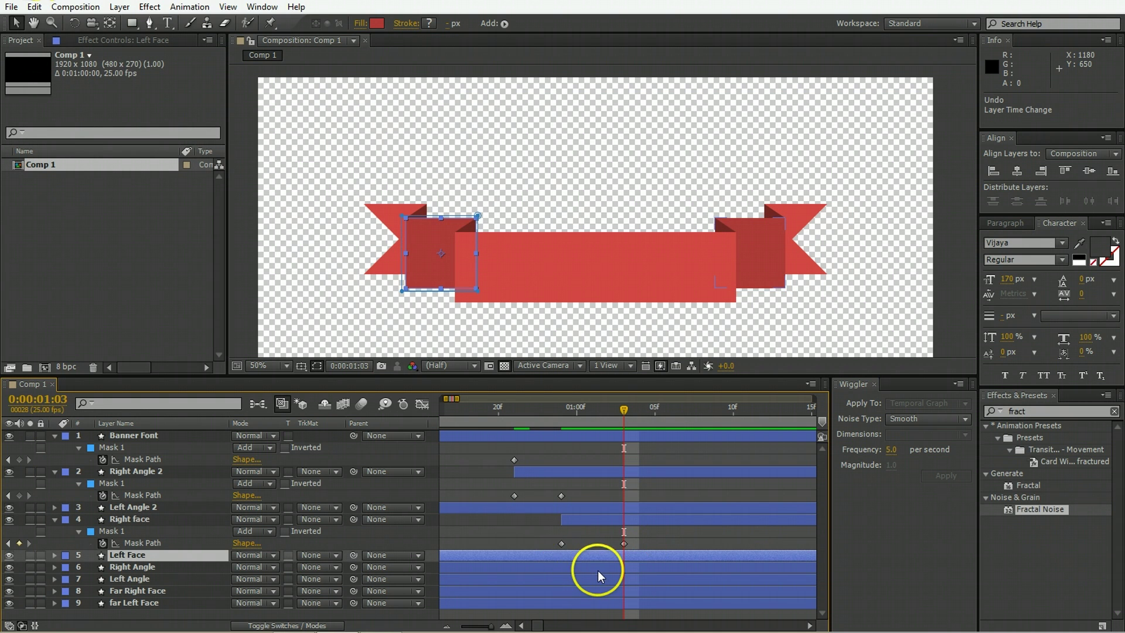
click(600, 567)
key(alt+[)
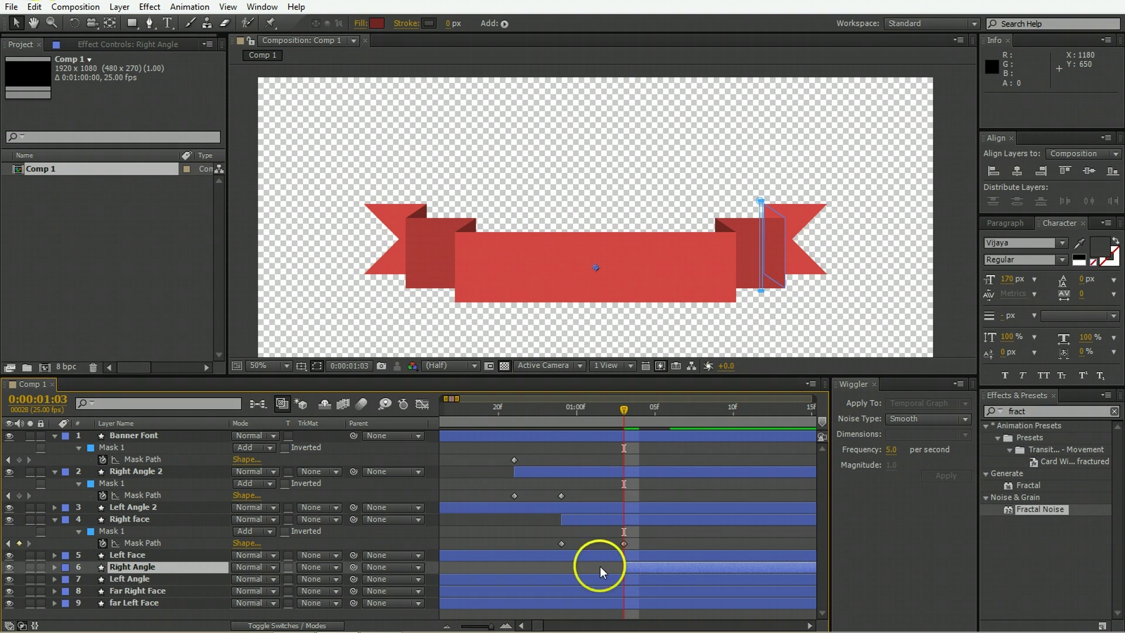
Move Right Angle's first mask shape from the fold's left edge to its right edge.
key(m)
click(624, 590)
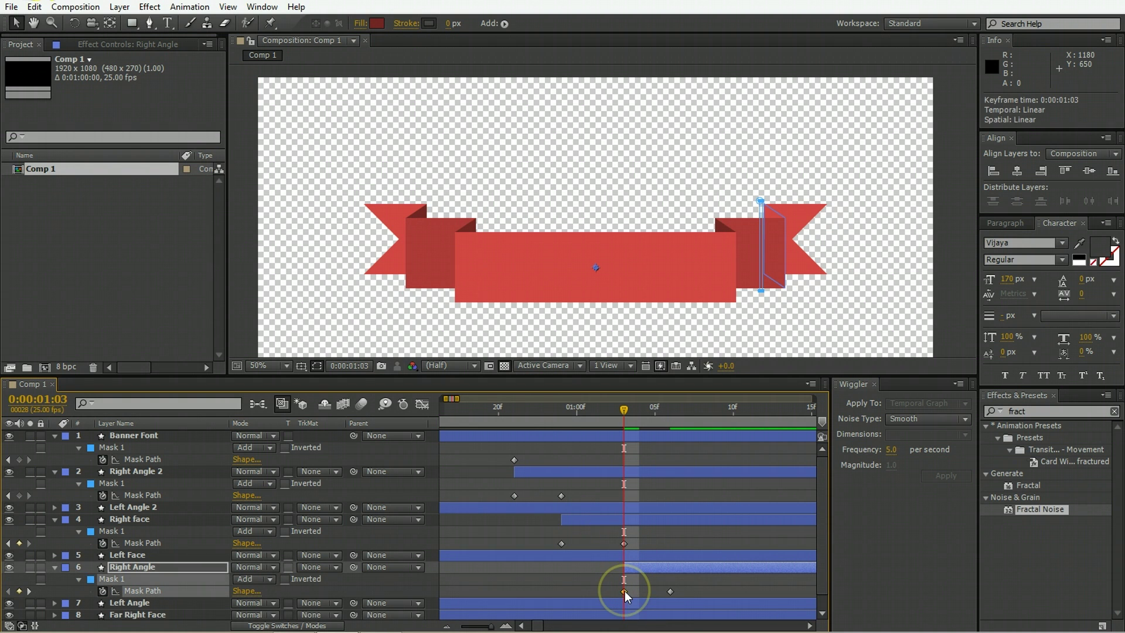
key(shift+Right)
key(shift+Right)
key(shift+Right)
key(shift+Right)
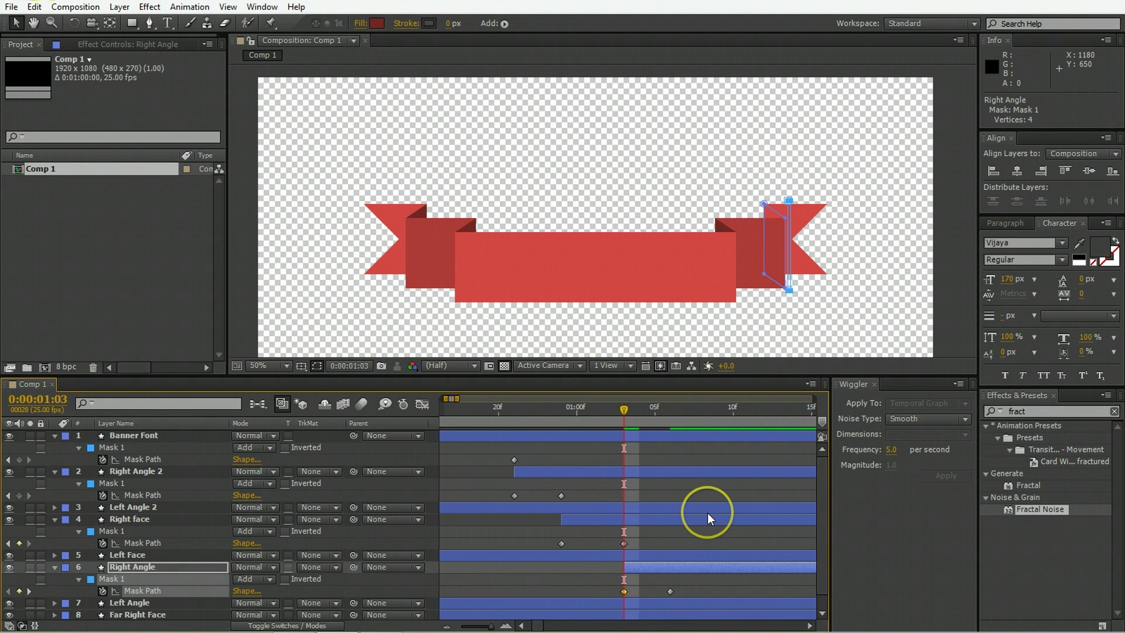
Shift the Far Right Face layer to start at 0:00:01:06 and select its first mask keyframe.
scroll(708, 512, down, 1)
click(667, 414)
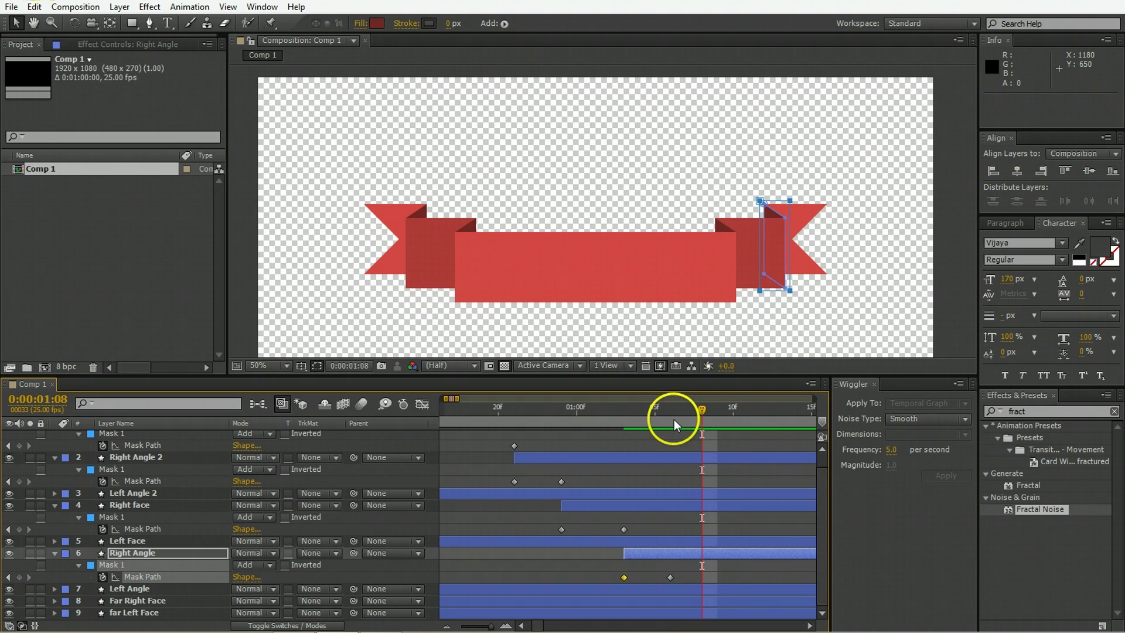
click(659, 599)
key([)
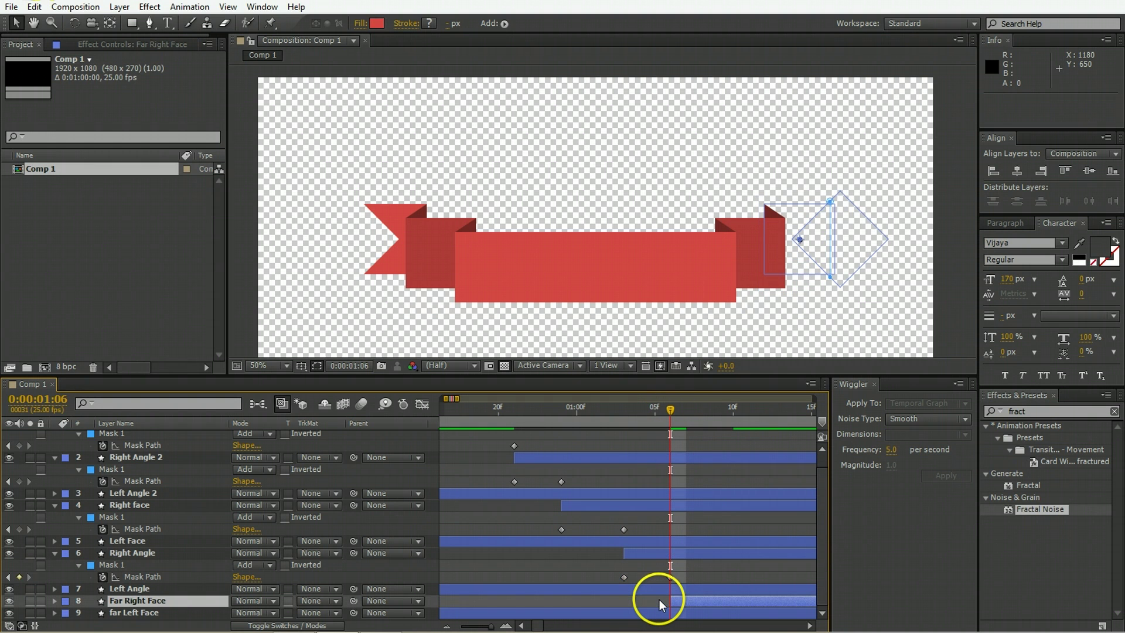
key(m)
click(670, 613)
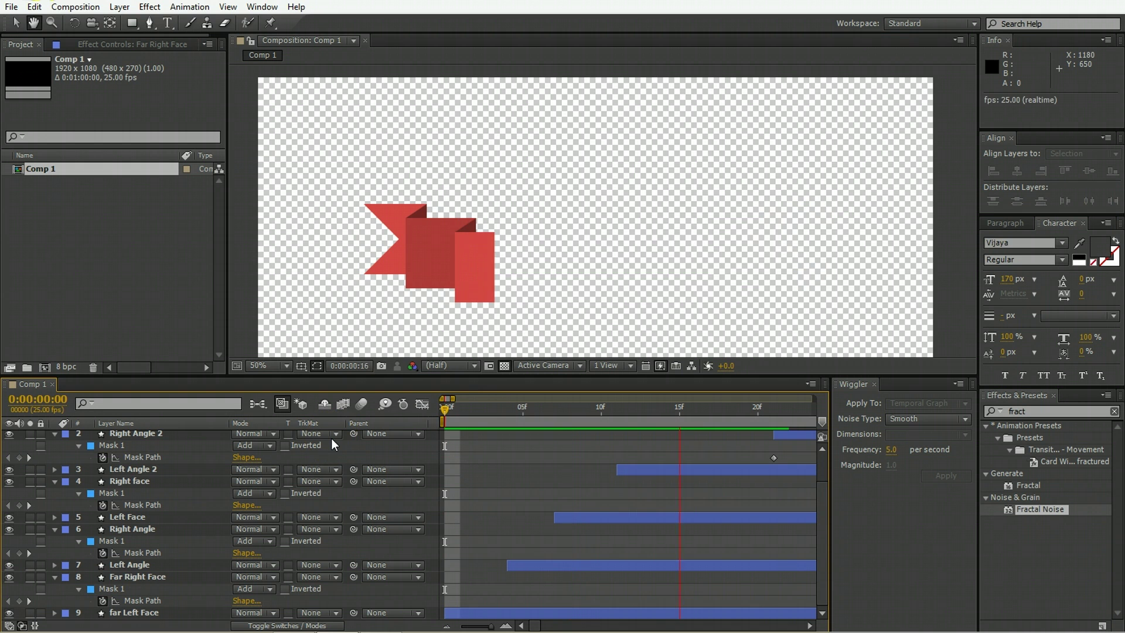
Finish previewing the unfolding and collapse the revealed properties of all layers.
key(space)
scroll(495, 265, down, 2)
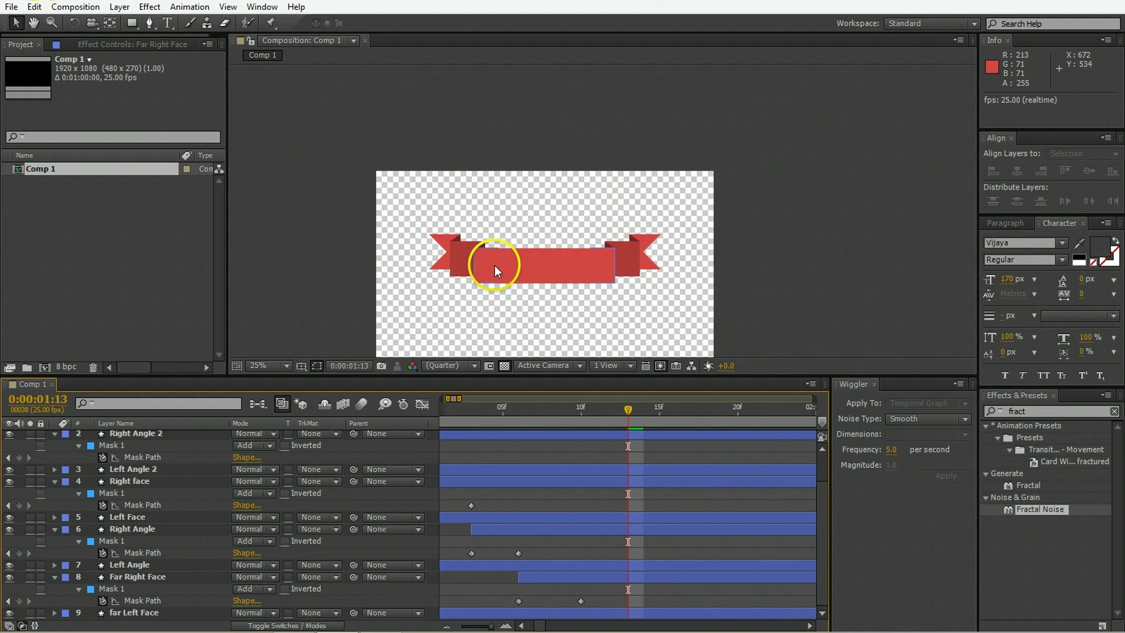
key(ctrl+a)
key(u)
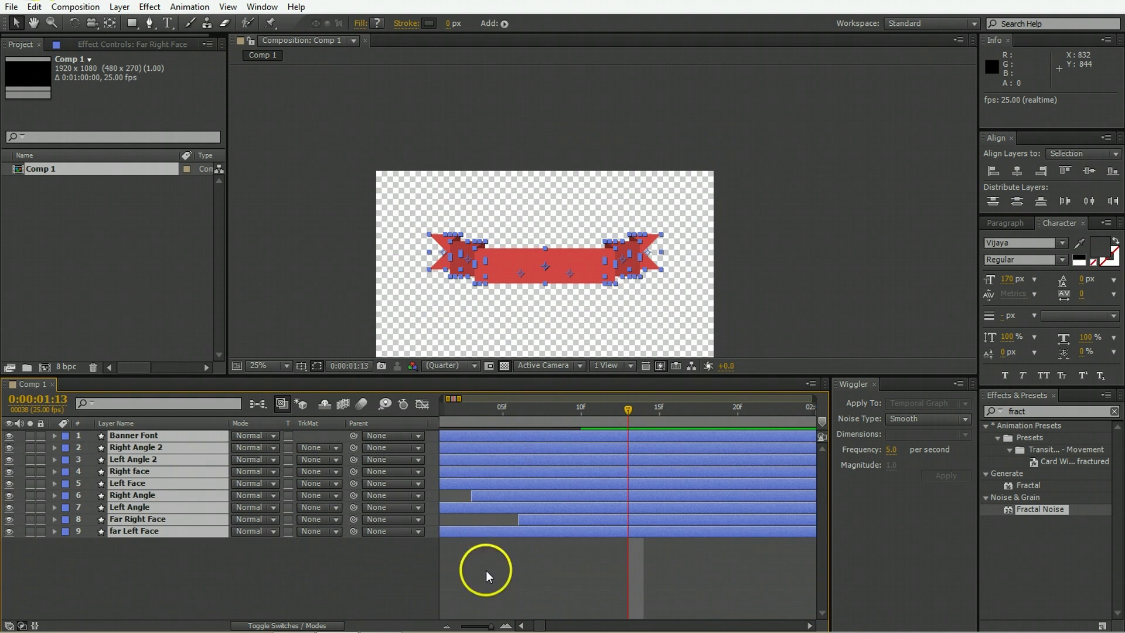
click(487, 570)
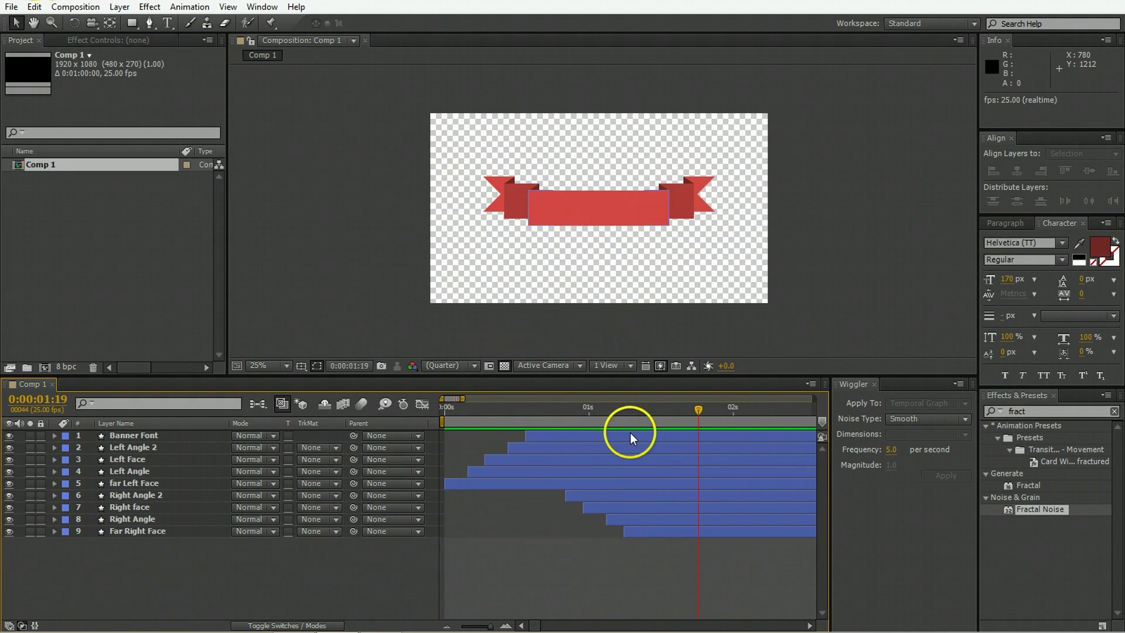
Pre-compose all nine banner layers into a new composition named Banner 1.
click(630, 435)
key(ctrl+a)
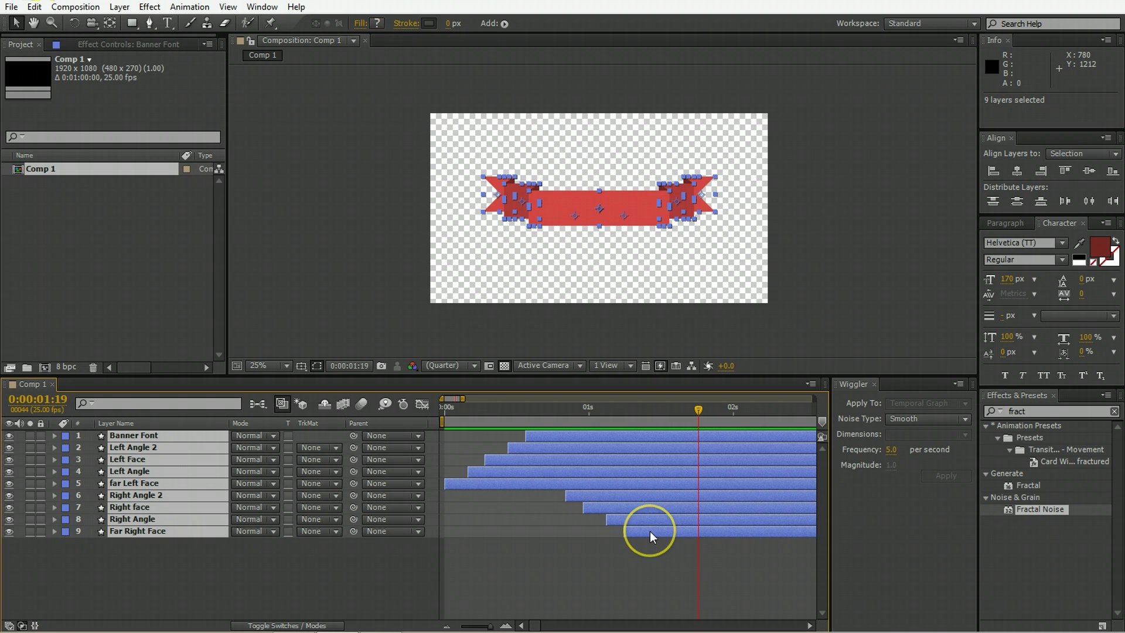
key(ctrl+shift+c)
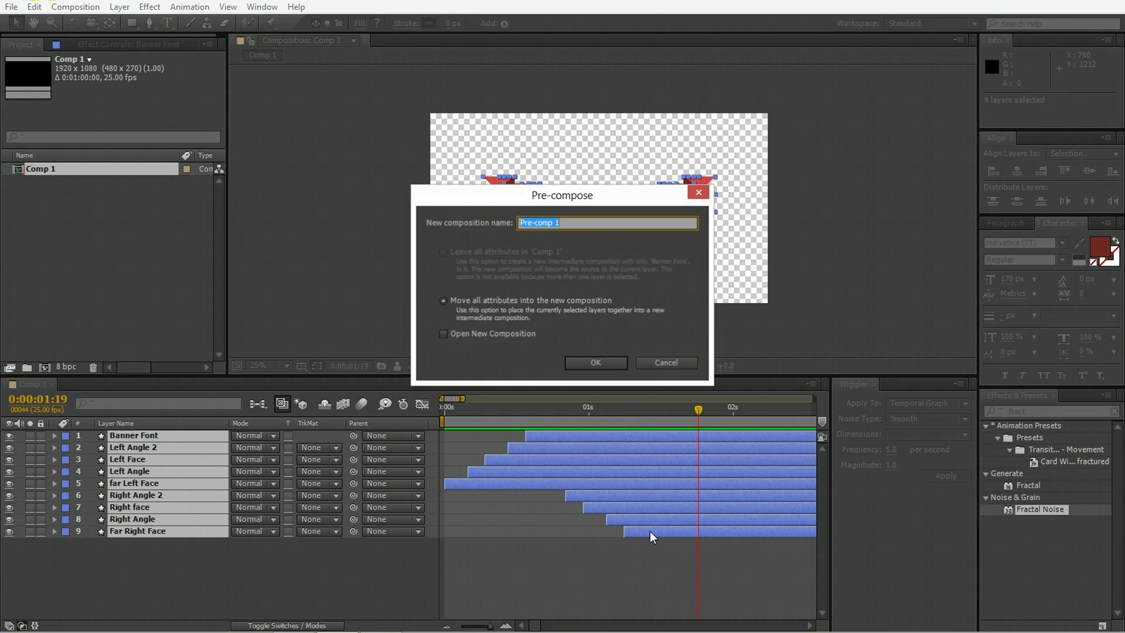
text(Banner)
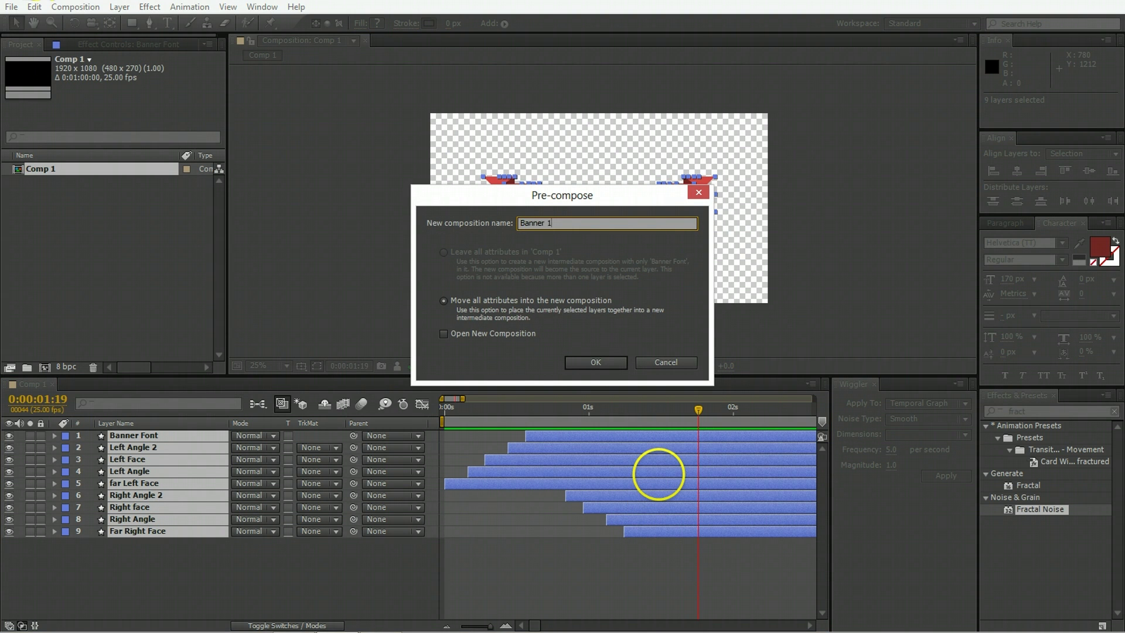
key(Return)
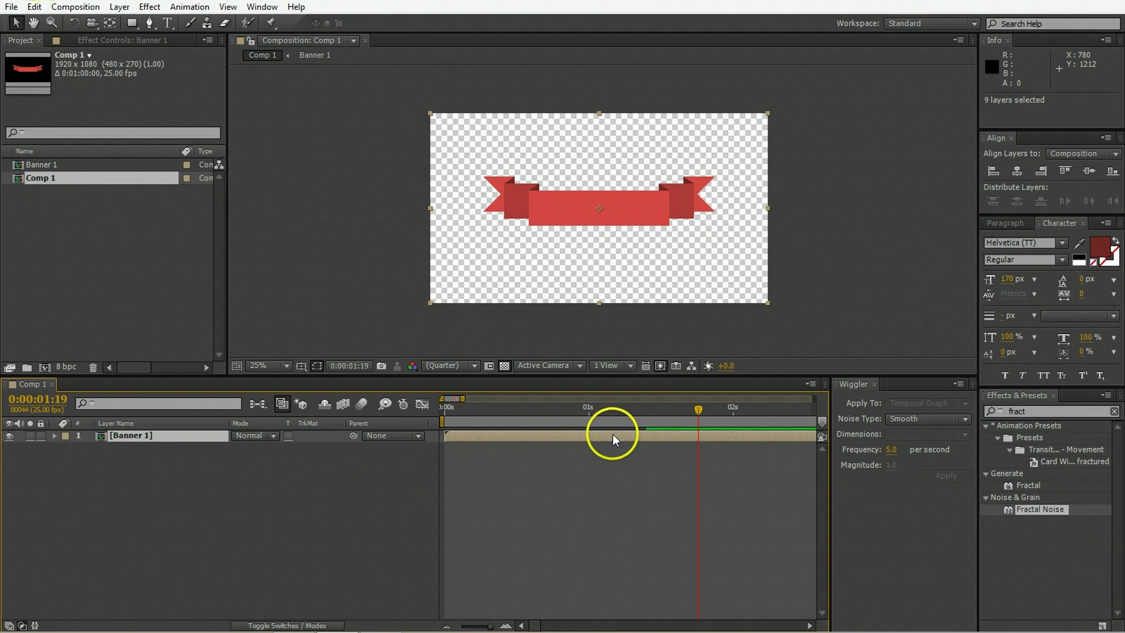
Duplicate the Banner 1 layer, placing the copy below the original at 960, 832 and scaling it to 75%.
key(ctrl+d)
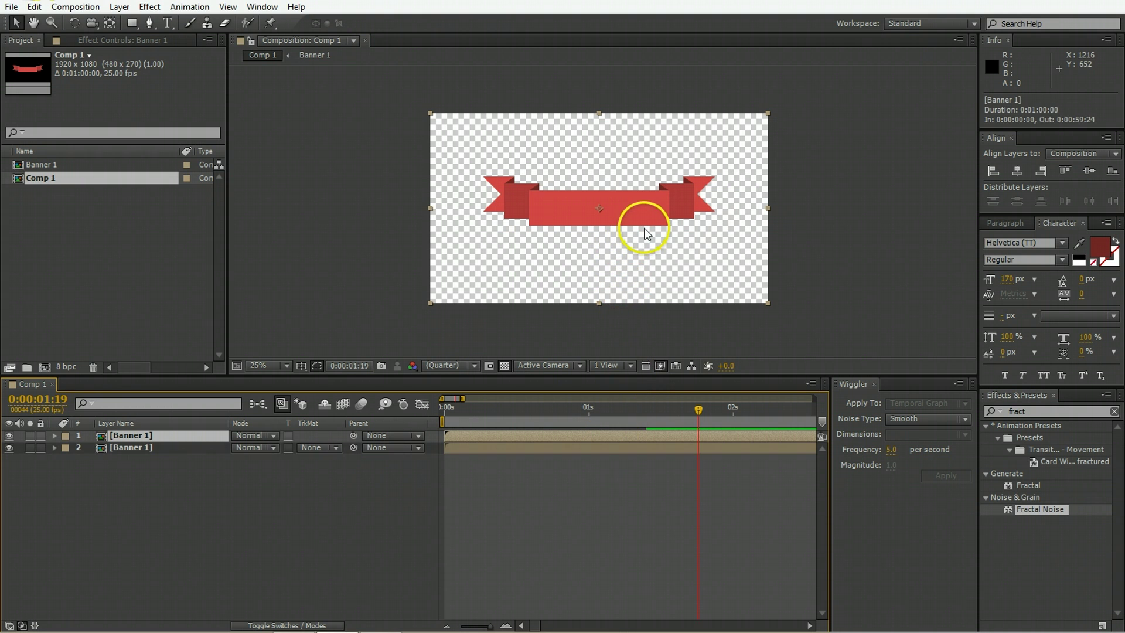
drag(644, 226, 643, 278)
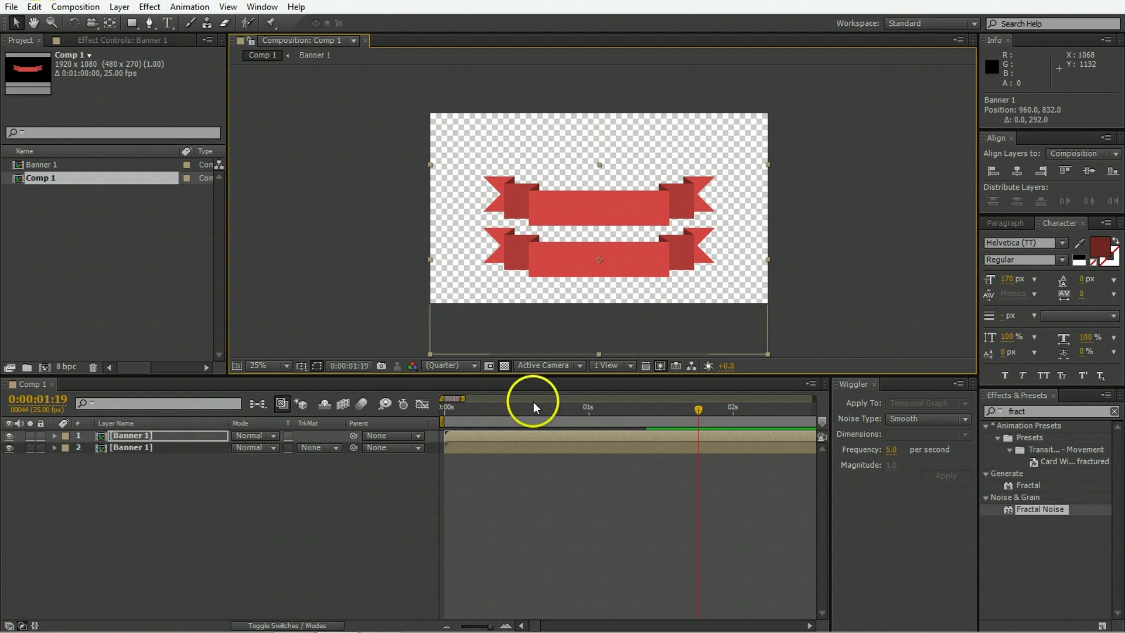
key(s)
click(253, 448)
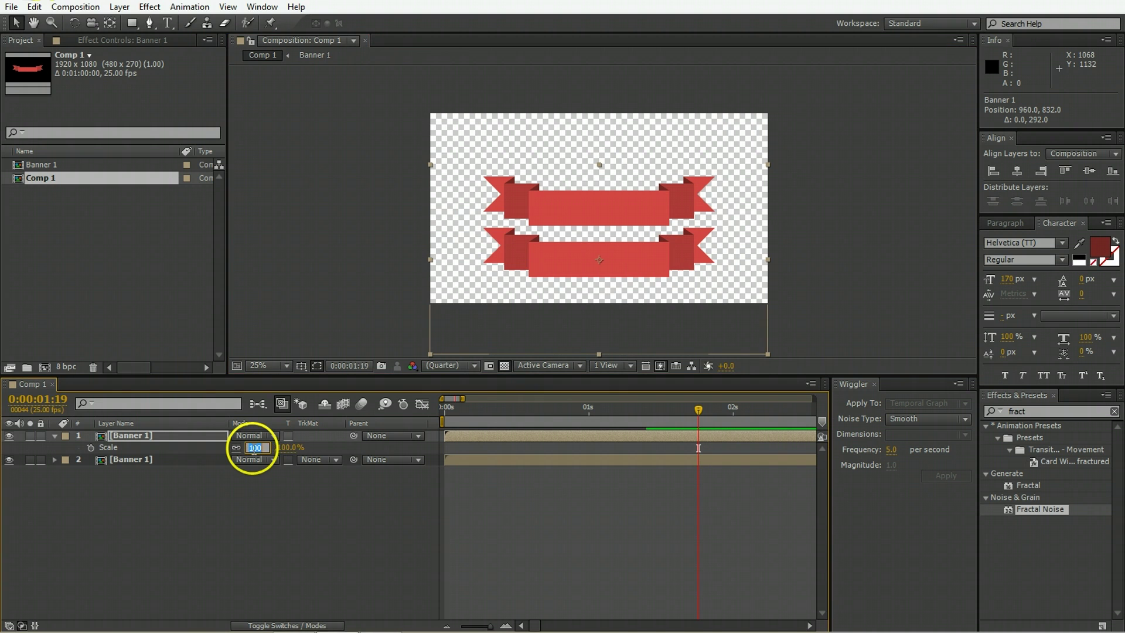
text(75)
key(Return)
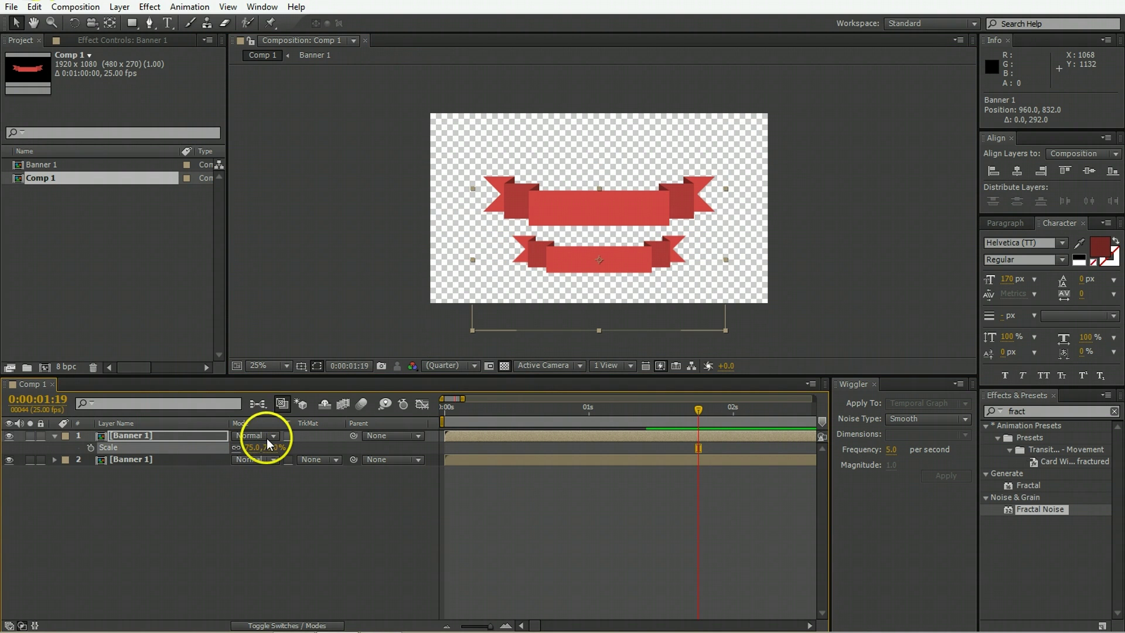
Duplicate the smaller banner and place the copy above the main banner at 960, 224.
key(ctrl+d)
drag(633, 268, 626, 166)
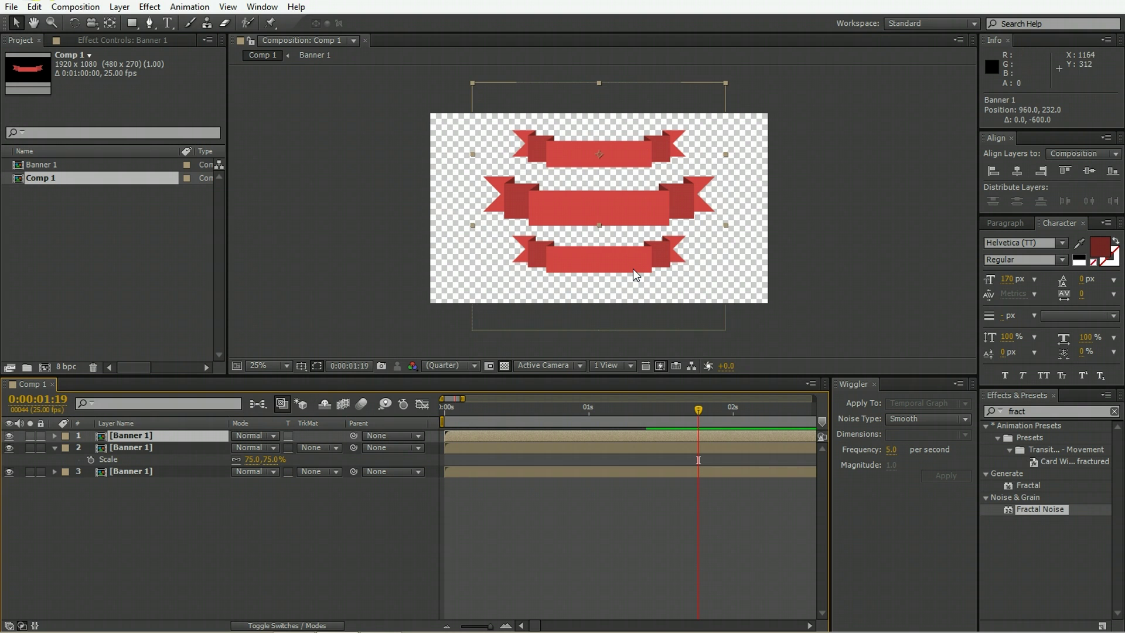
key(ctrl+z)
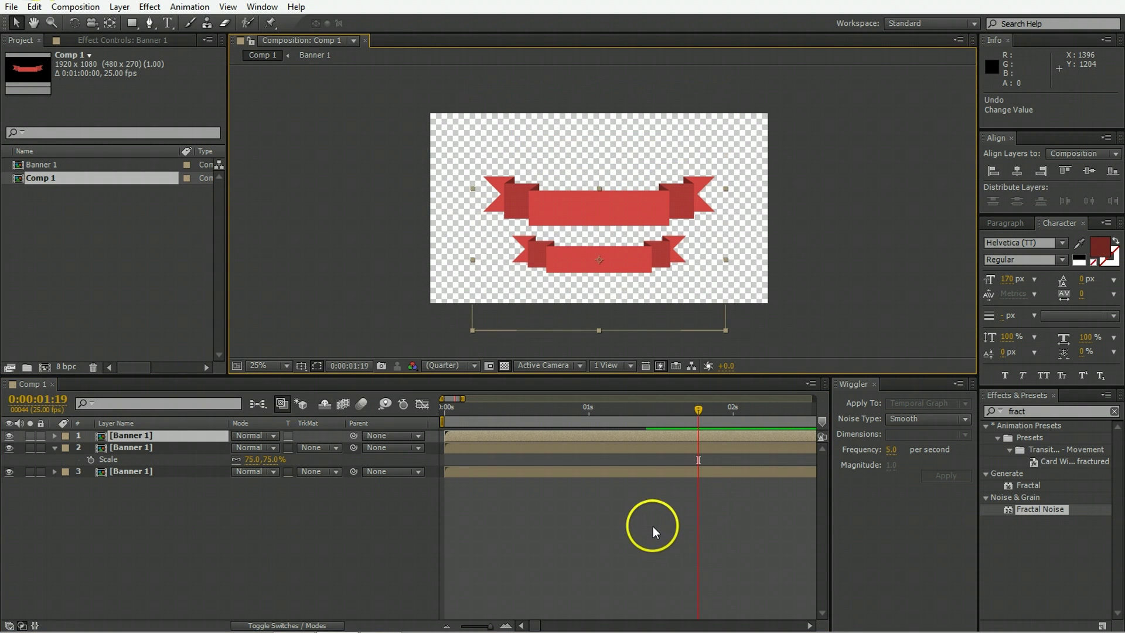
drag(633, 278, 623, 172)
click(649, 508)
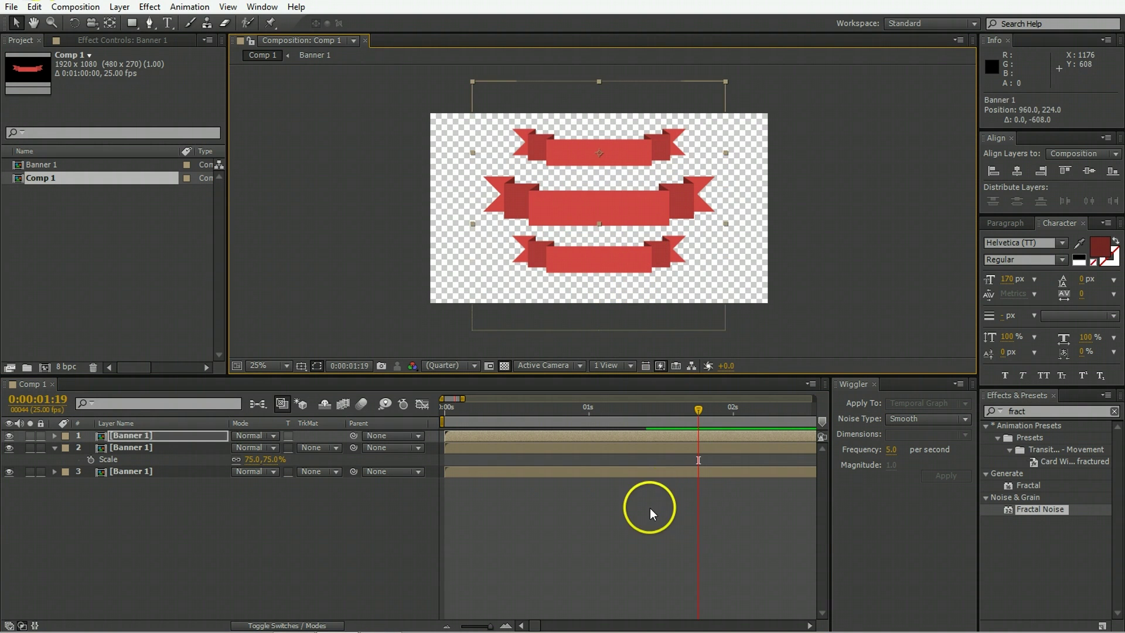
Stagger the banners by starting the lower small banner 10 frames later and the main banner 20 frames later, then preview the sequence.
key(Home)
key(space)
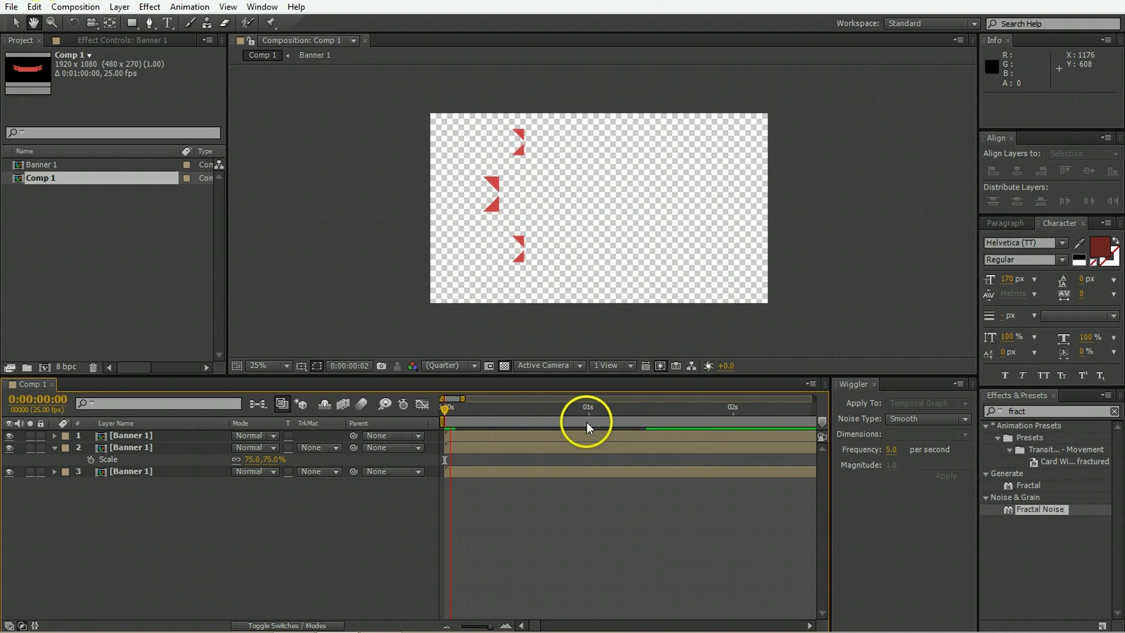
click(479, 438)
ctrl+click(480, 450)
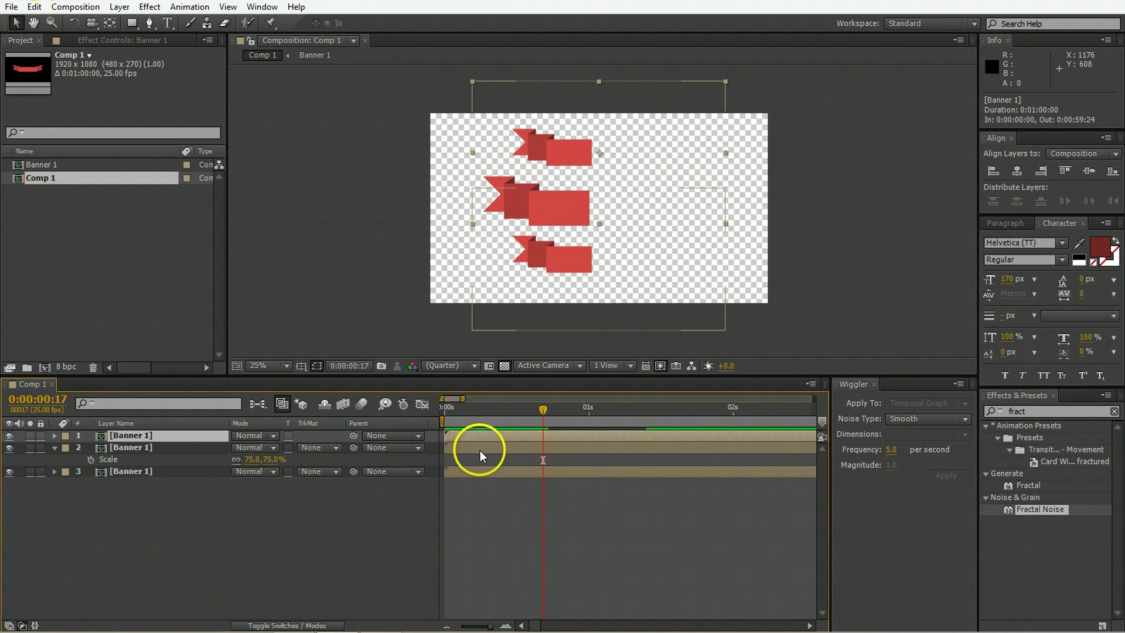
click(476, 447)
key(alt+shift+Page_Down)
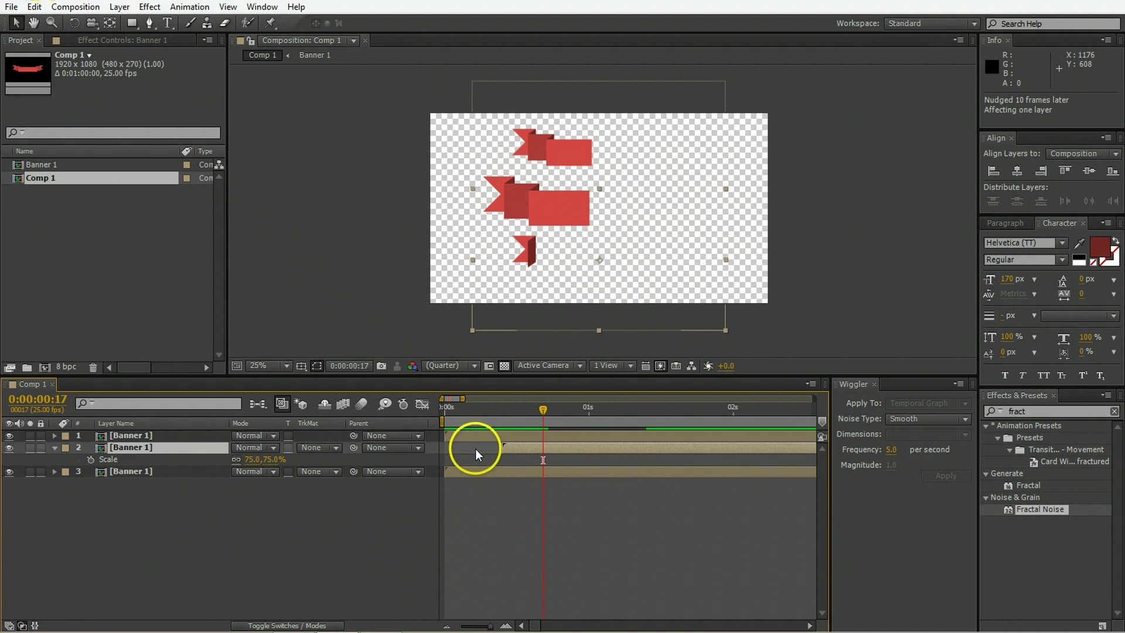
click(485, 472)
key(alt+shift+Page_Down)
key(alt+shift+Page_Down)
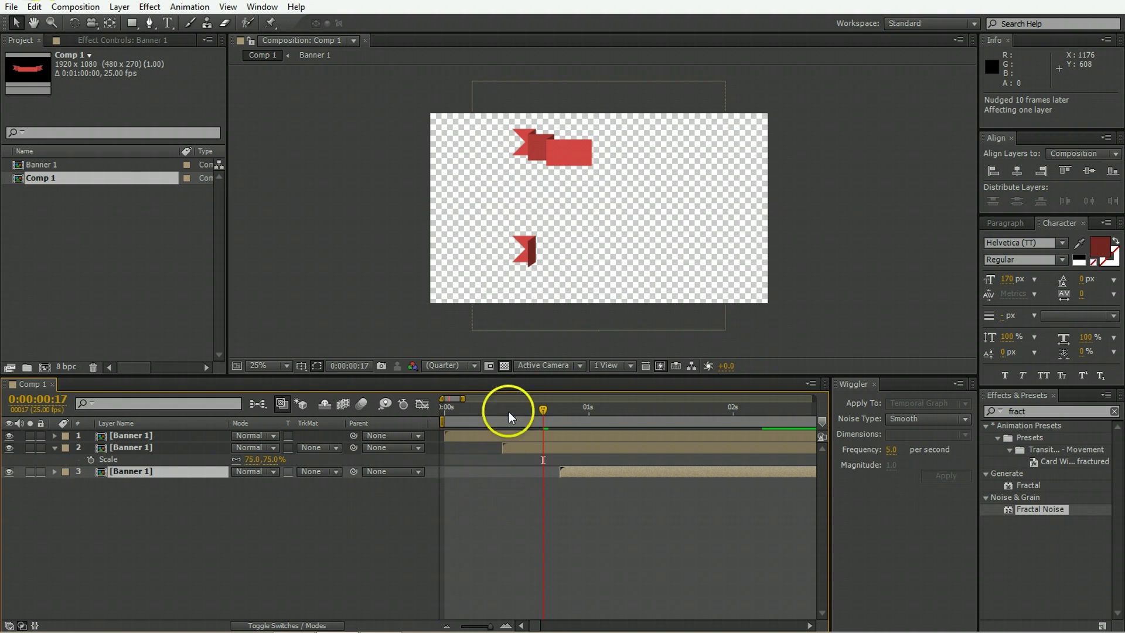
key(KP_0)
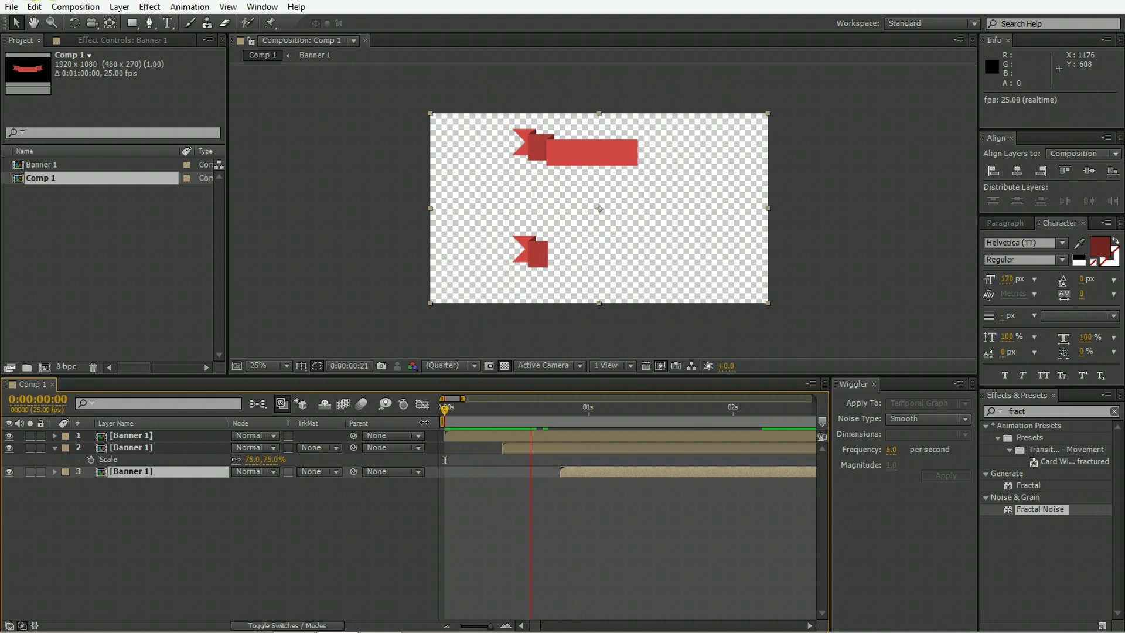
click(659, 427)
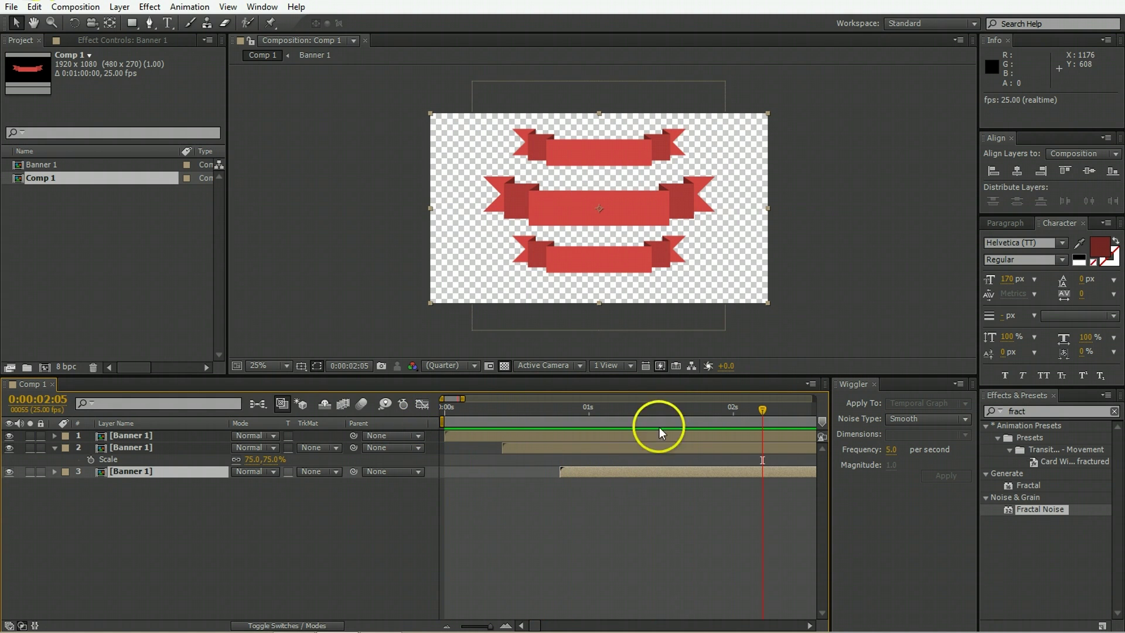
Split the upper small banner's layer at 0:00:02:04.
drag(770, 409, 757, 416)
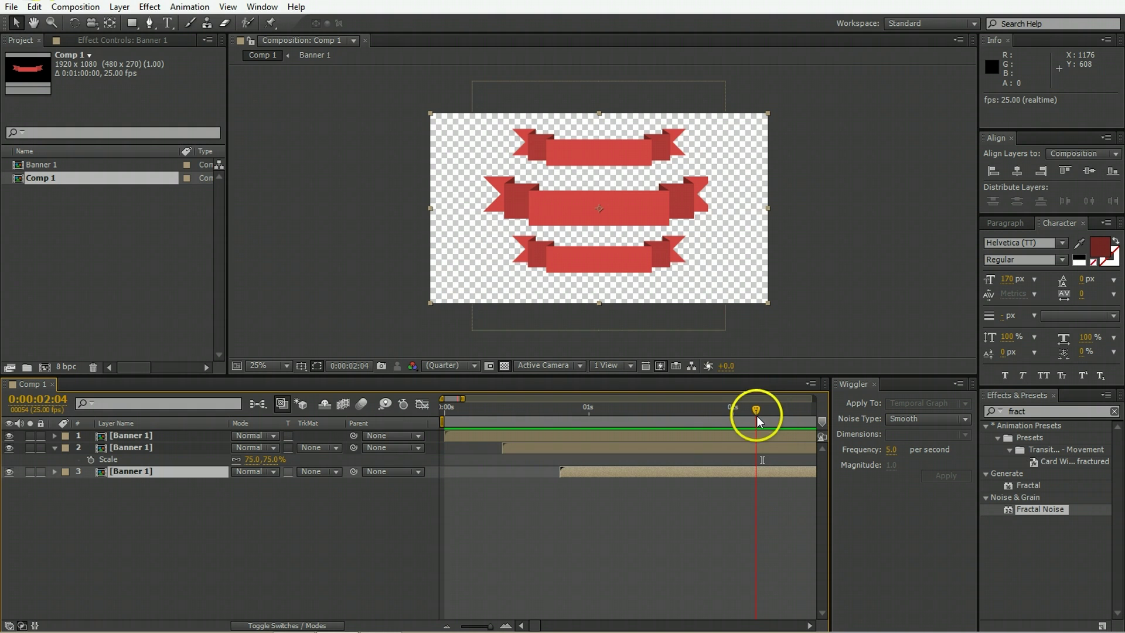
shift+click(742, 434)
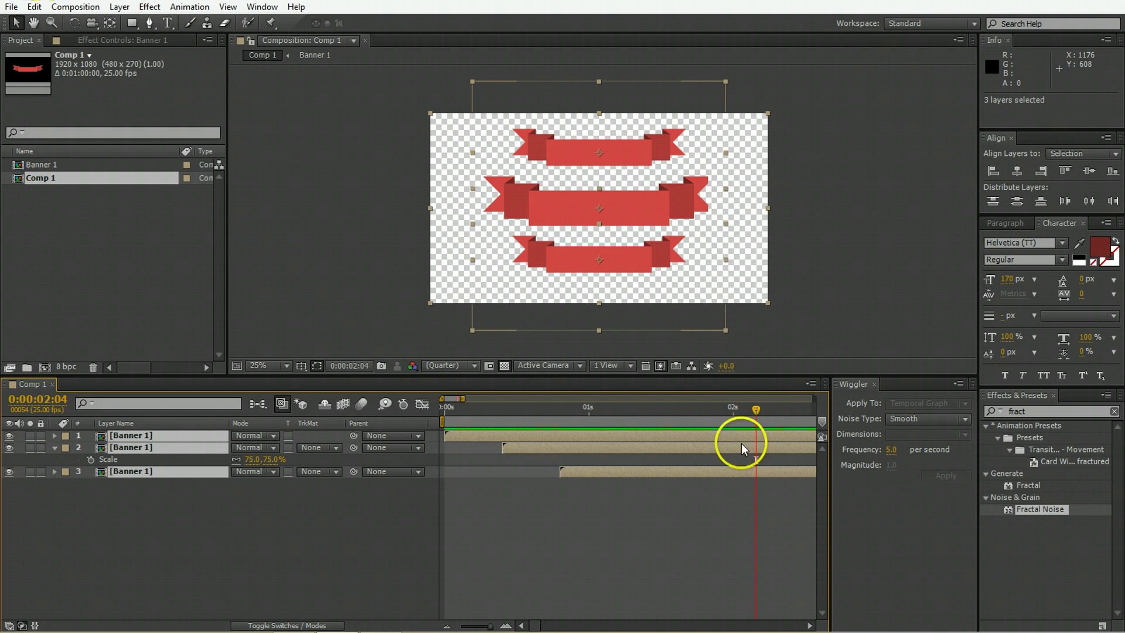
click(707, 494)
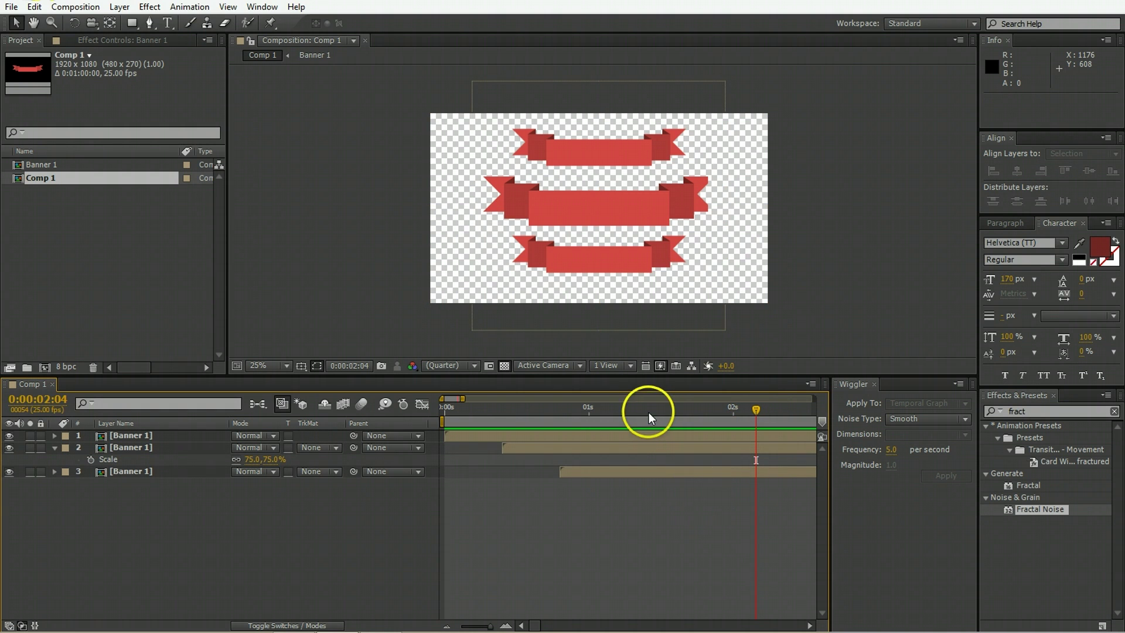
click(630, 433)
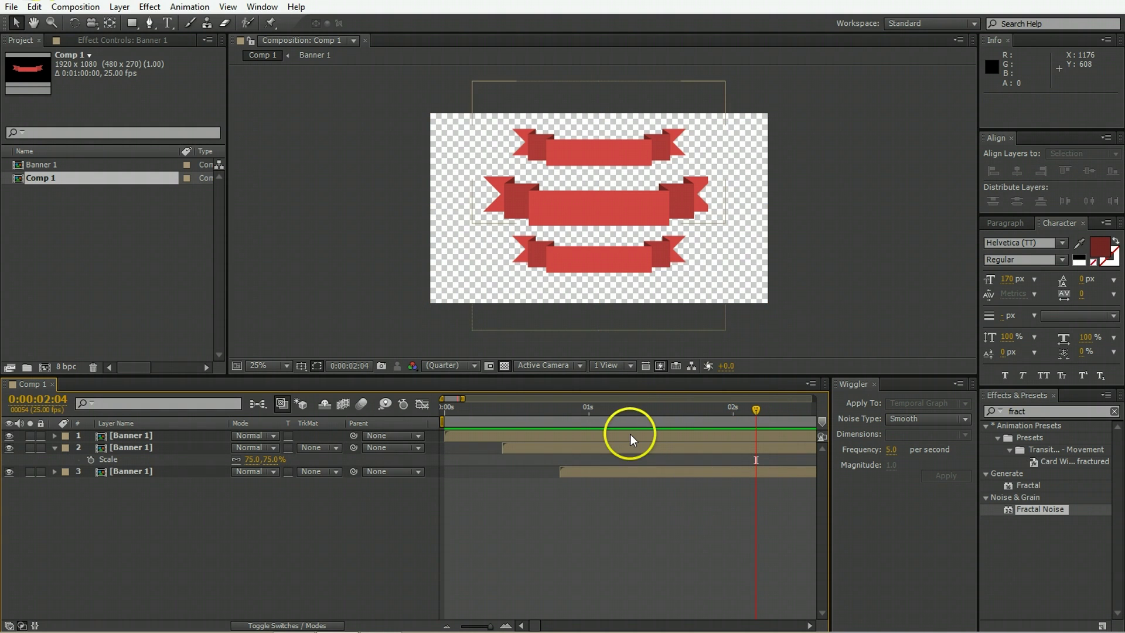
click(567, 434)
key(ctrl+d)
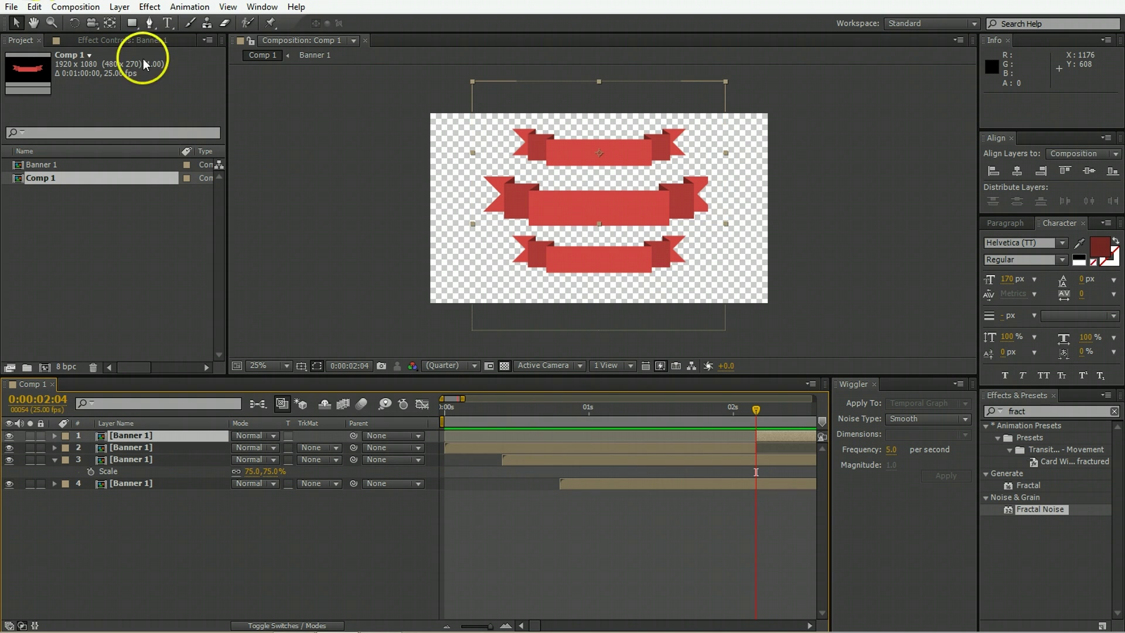
Time-reverse the second segment of the split upper banner.
click(120, 7)
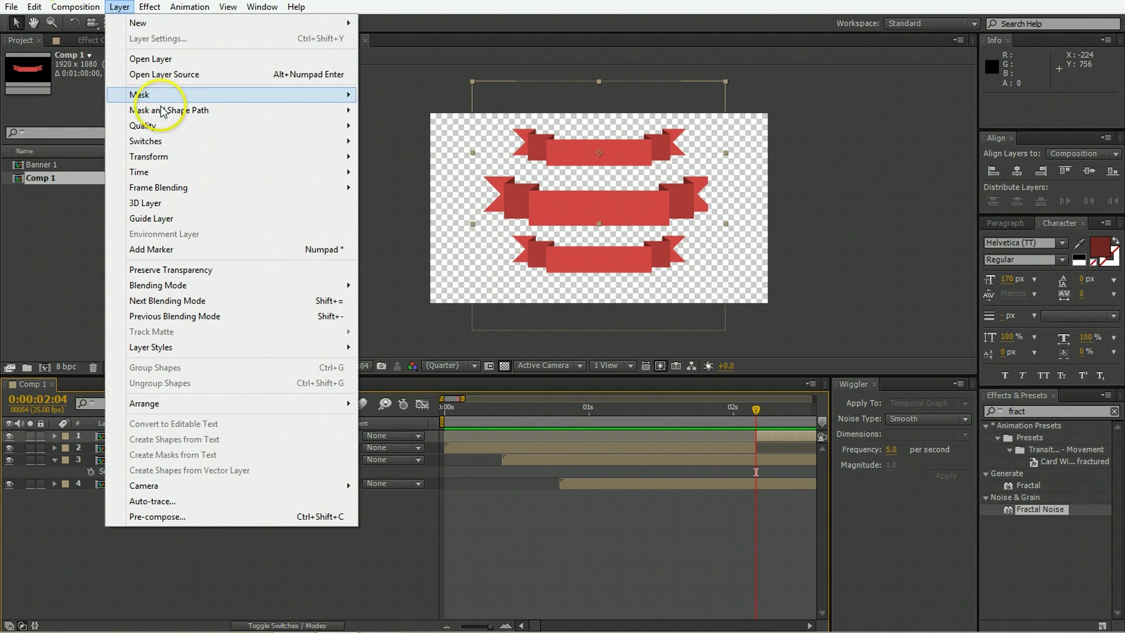
mouse_move(166, 162)
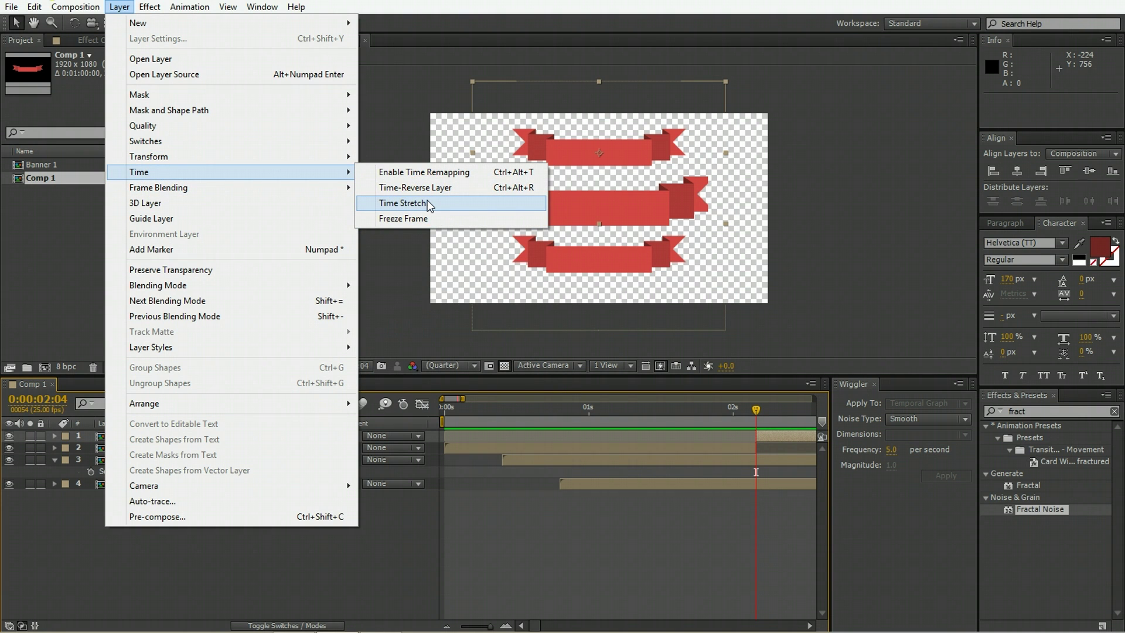
click(414, 188)
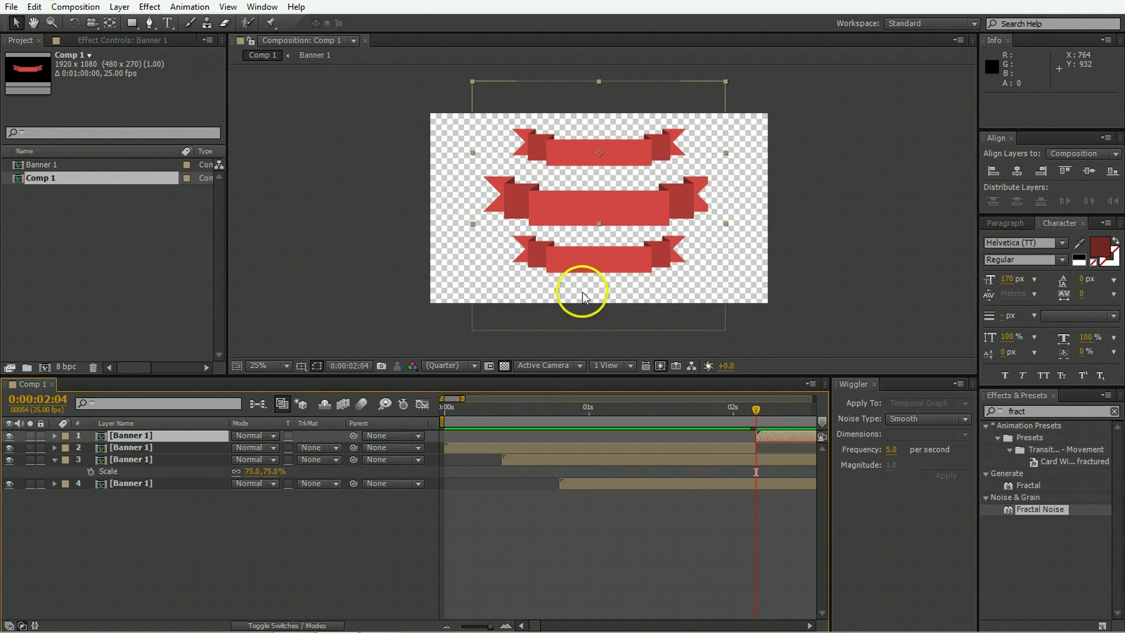
Retime the reversed banner segment so it runs from 0:00:02:05 to 0:00:04:08.
scroll(744, 430, down, 3)
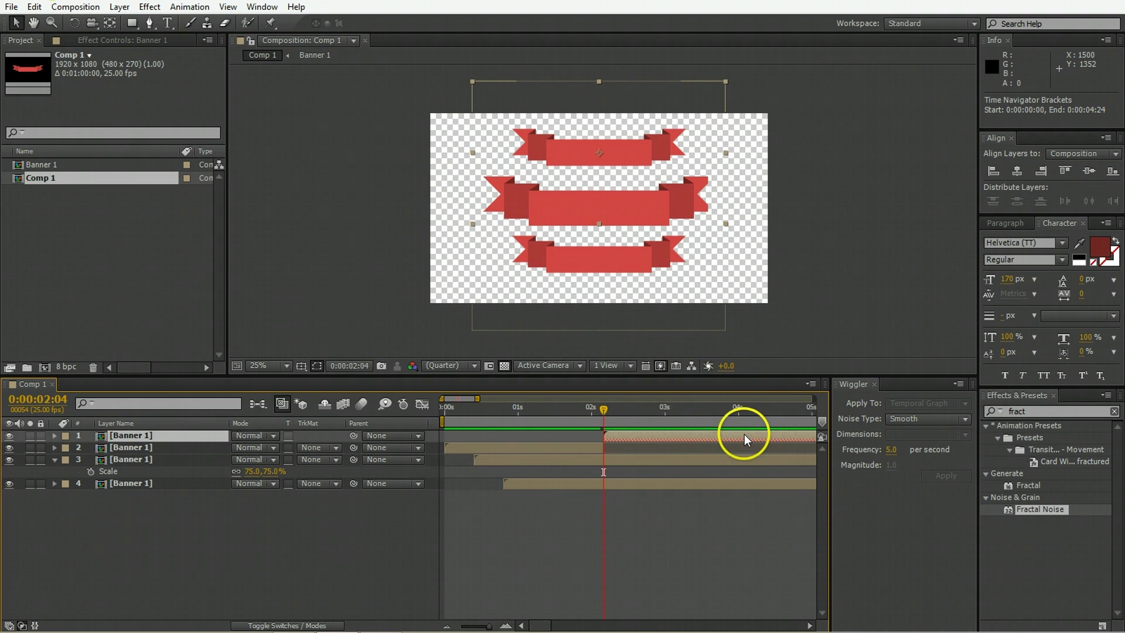
key(minus)
key(minus)
key(minus)
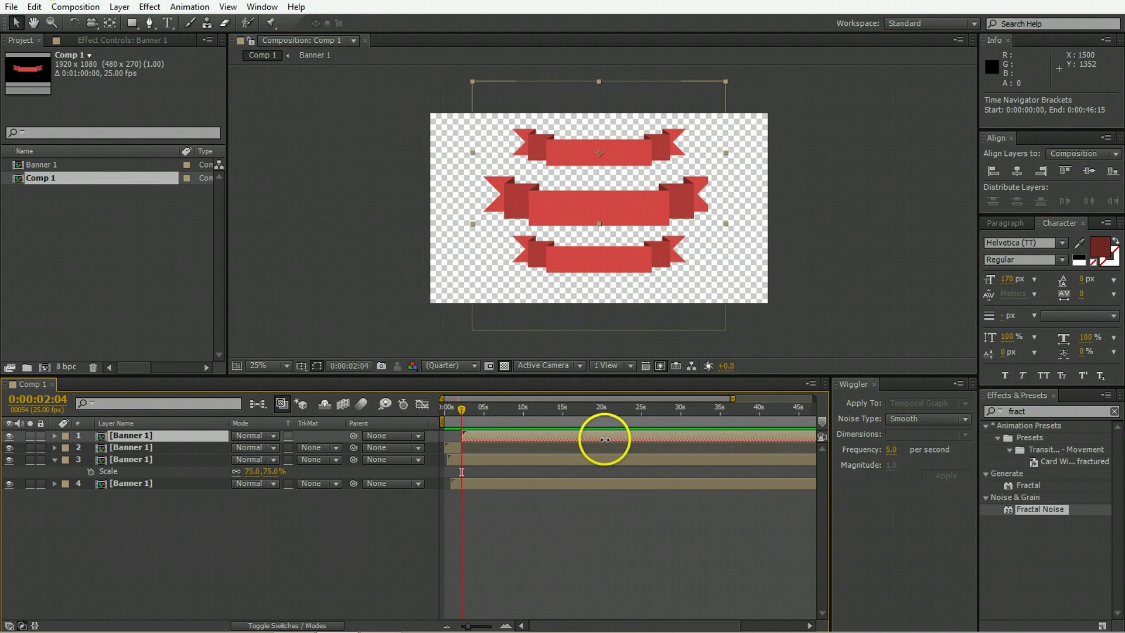
mouse_move(461, 436)
mouse_down()
mouse_move(796, 435)
mouse_move(471, 436)
mouse_up()
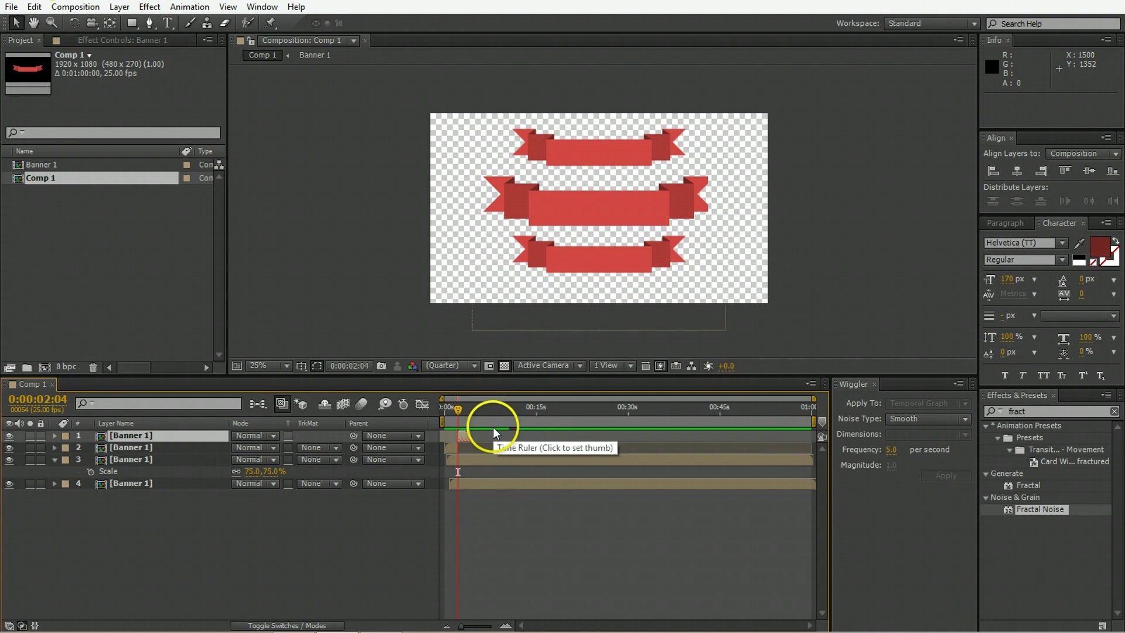
Play back the reversed segment to check how the upper banner folds away.
key(space)
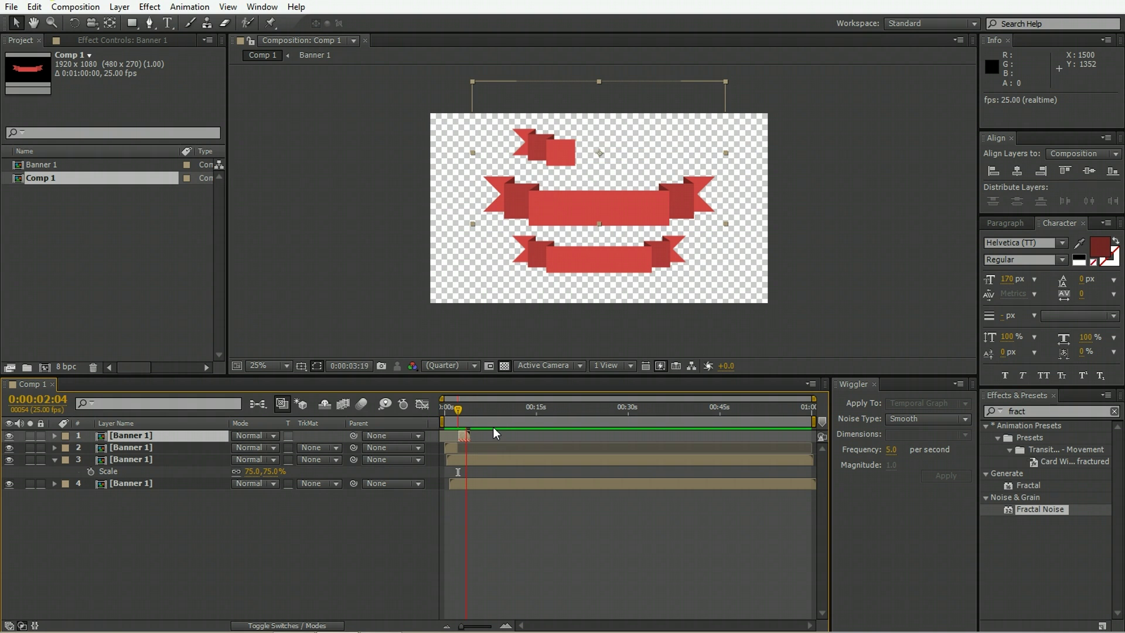
click(515, 466)
click(494, 486)
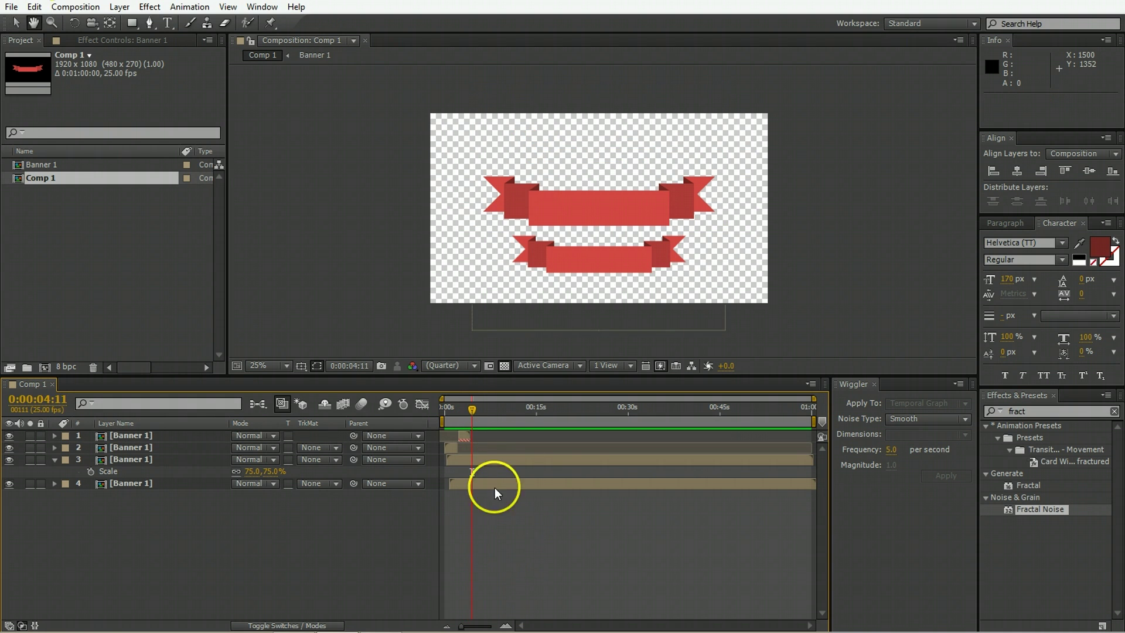
click(456, 406)
key(space)
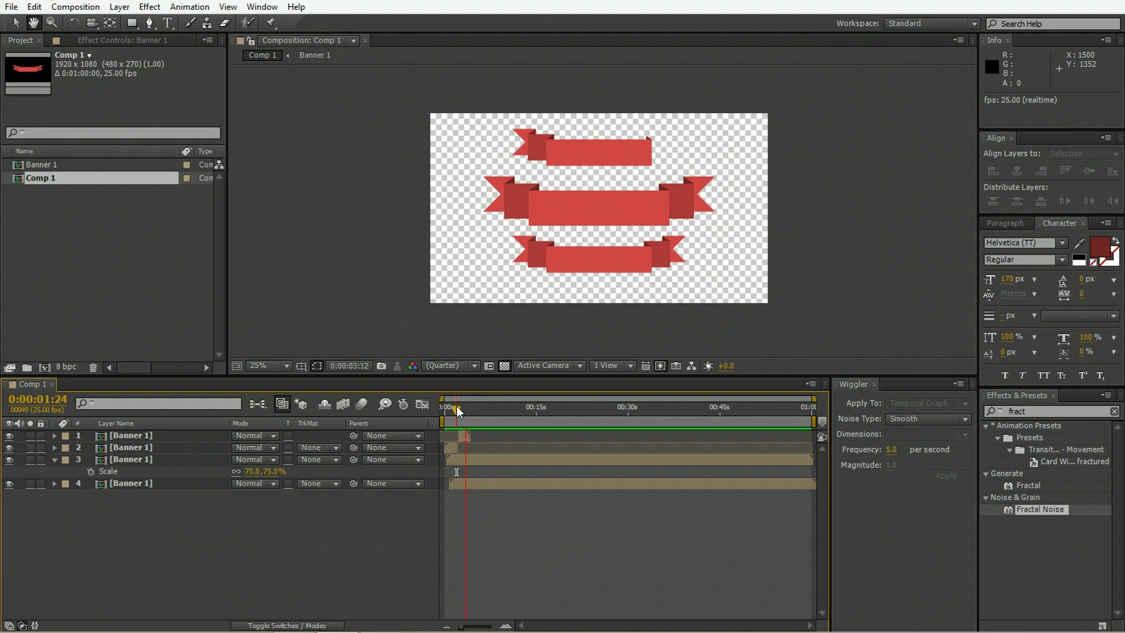
key(space)
Delete the reversed segment, the main banner and the upper banner, keeping only the lower small banner.
click(466, 434)
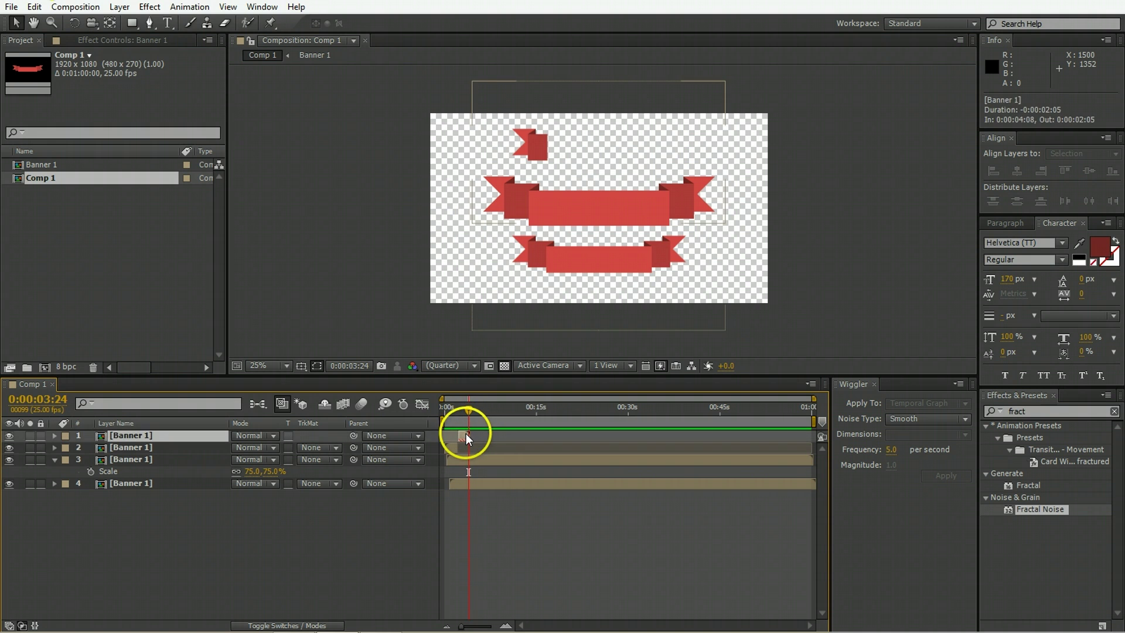
key(Delete)
click(487, 469)
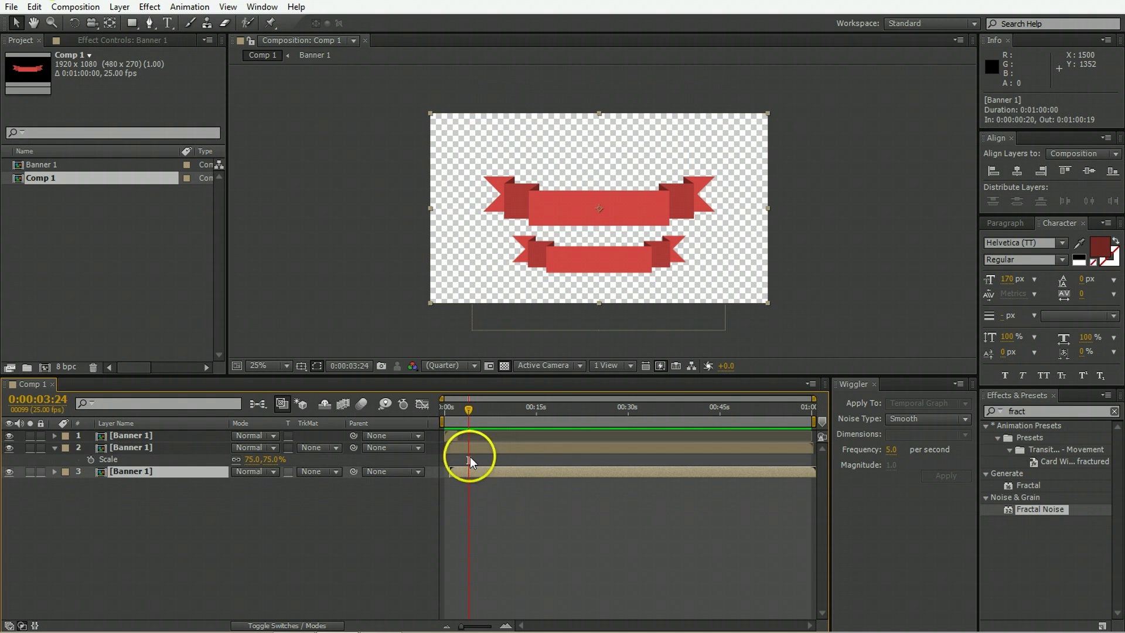
key(Delete)
click(452, 438)
key(Delete)
Move the remaining banner near the composition's centre at about 932, 524 and set the current time to 0:00:01:01.
click(459, 438)
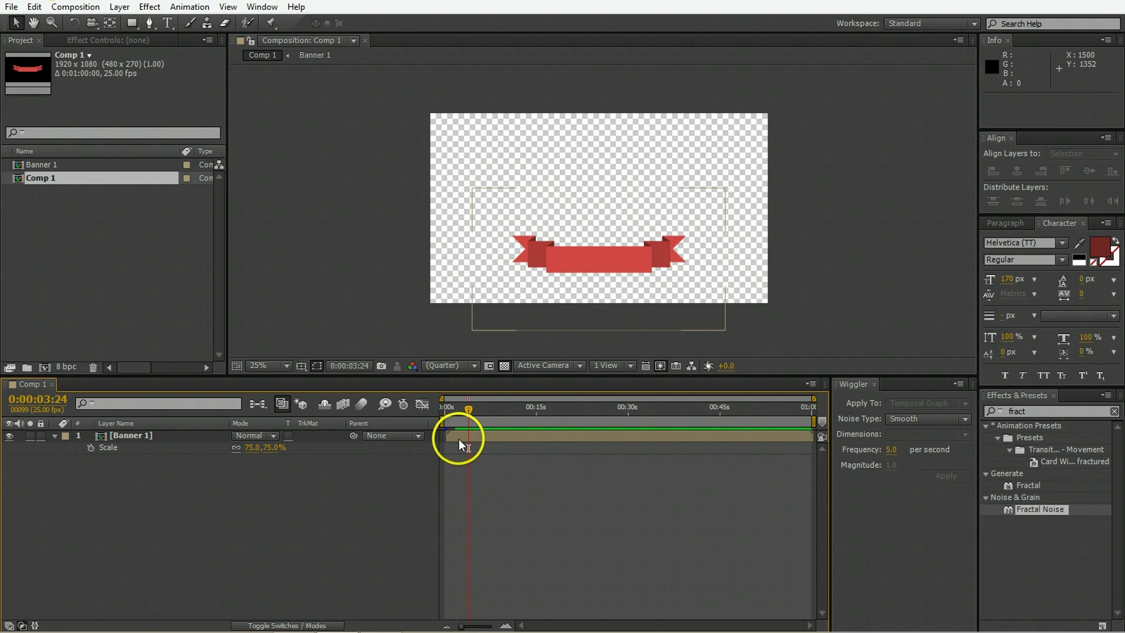
drag(613, 296, 605, 244)
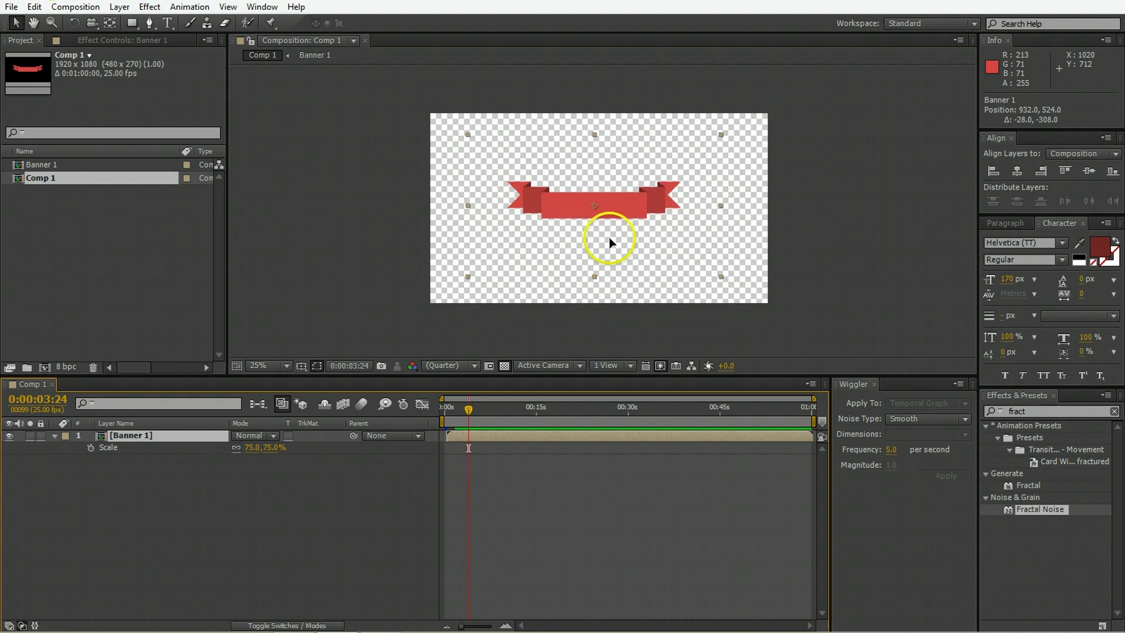
drag(451, 416, 451, 417)
Find the Mirror effect and apply it to the remaining banner layer.
double_click(1036, 410)
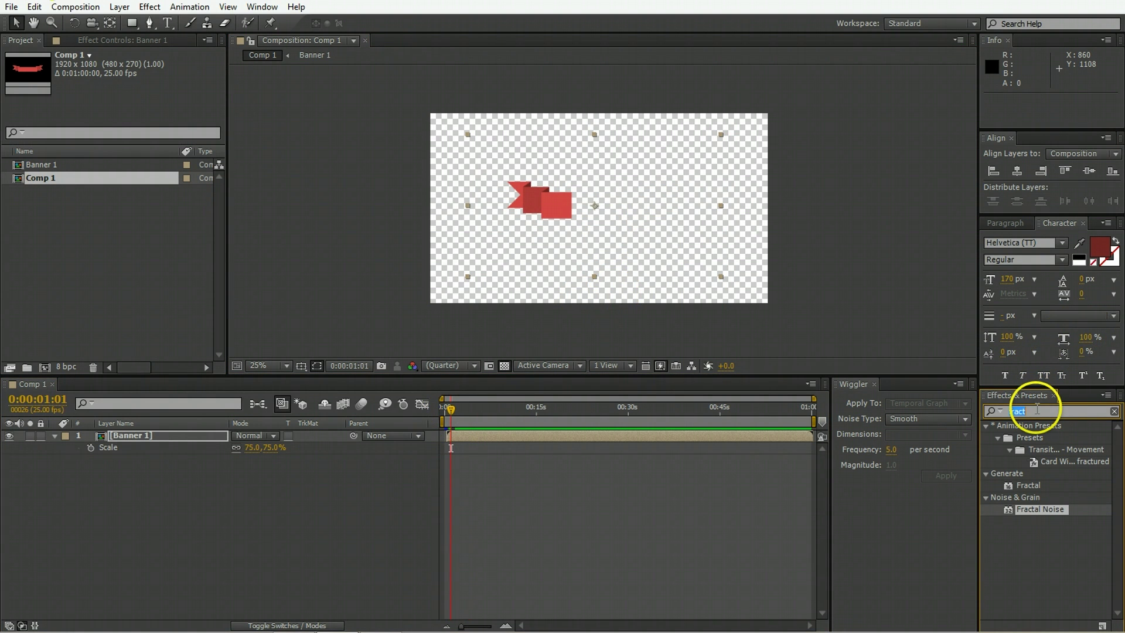
text(mirror)
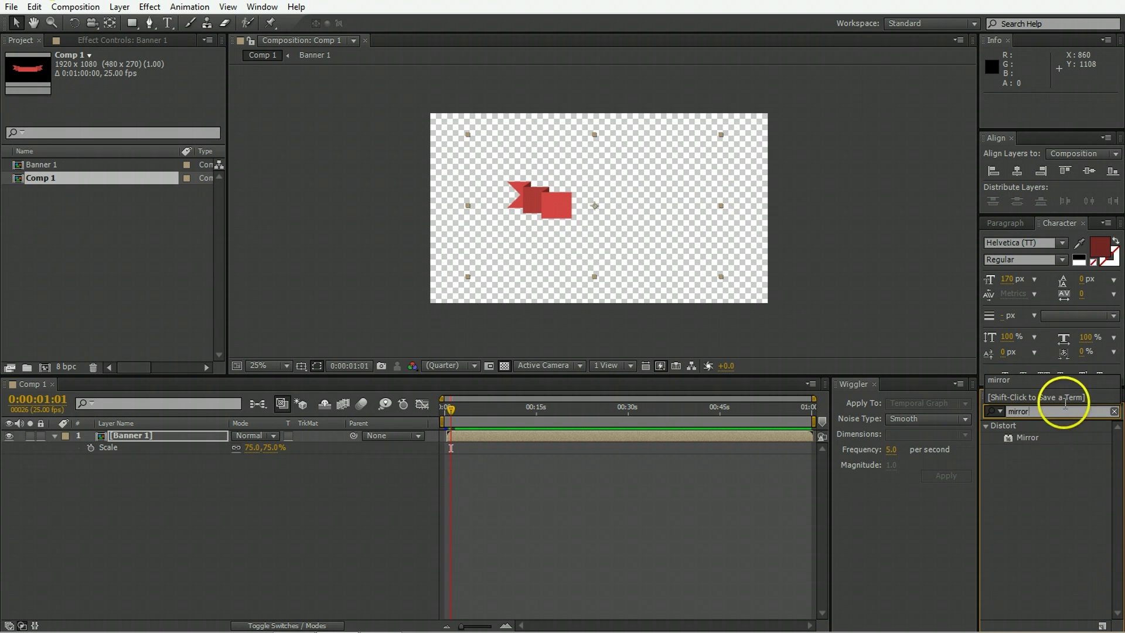
double_click(1028, 437)
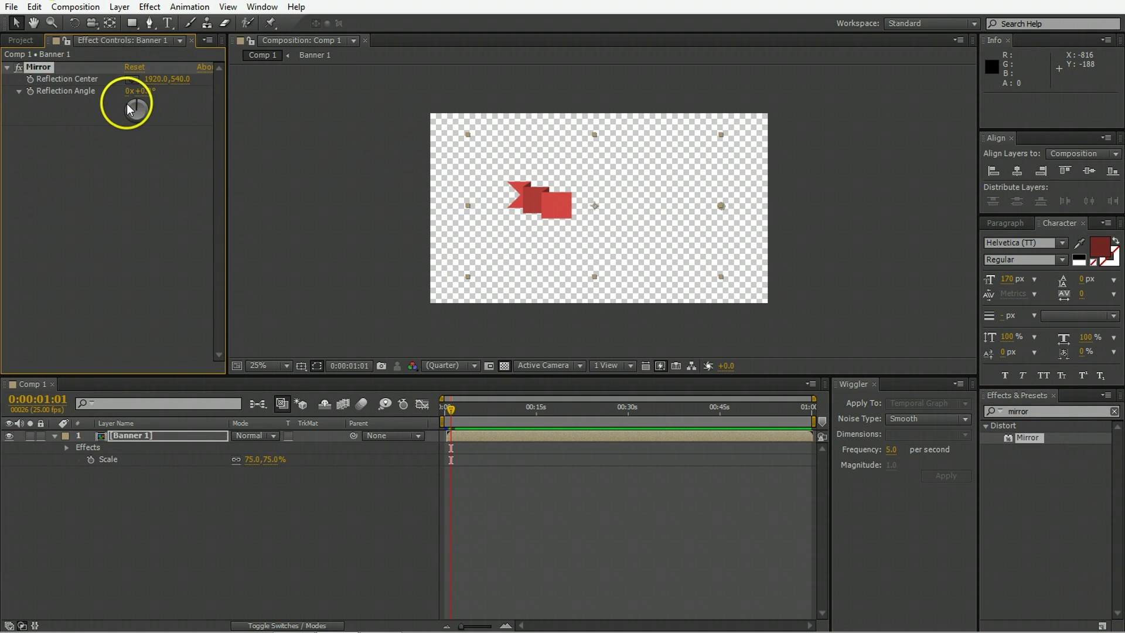
Place the Mirror effect's reflection center near the banner's middle at about 917.3, 540.
click(134, 80)
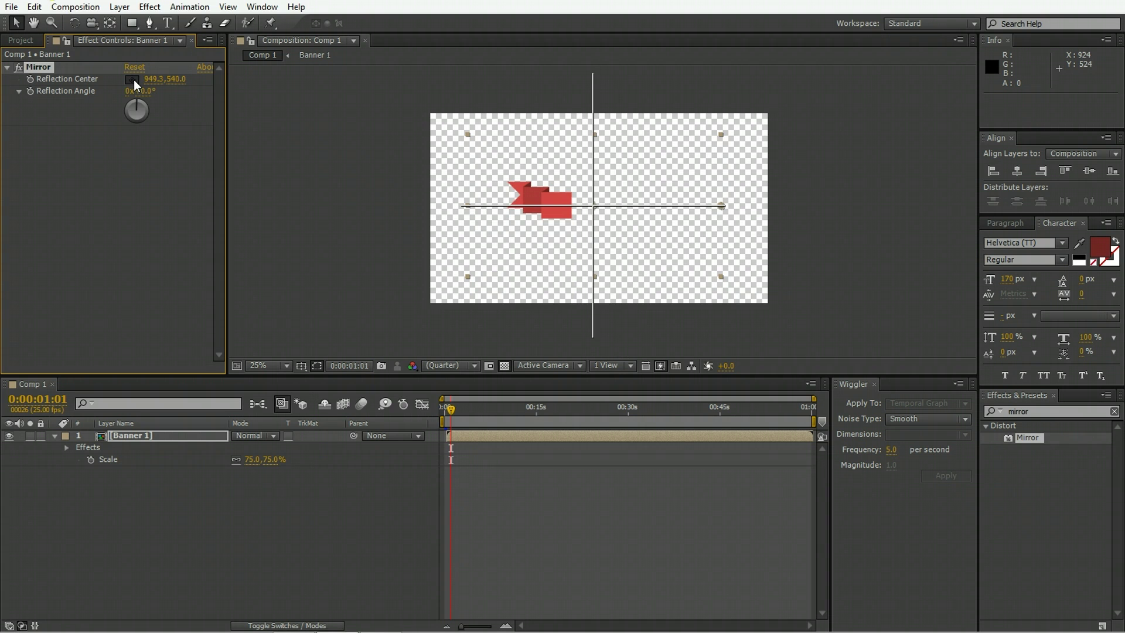
click(592, 206)
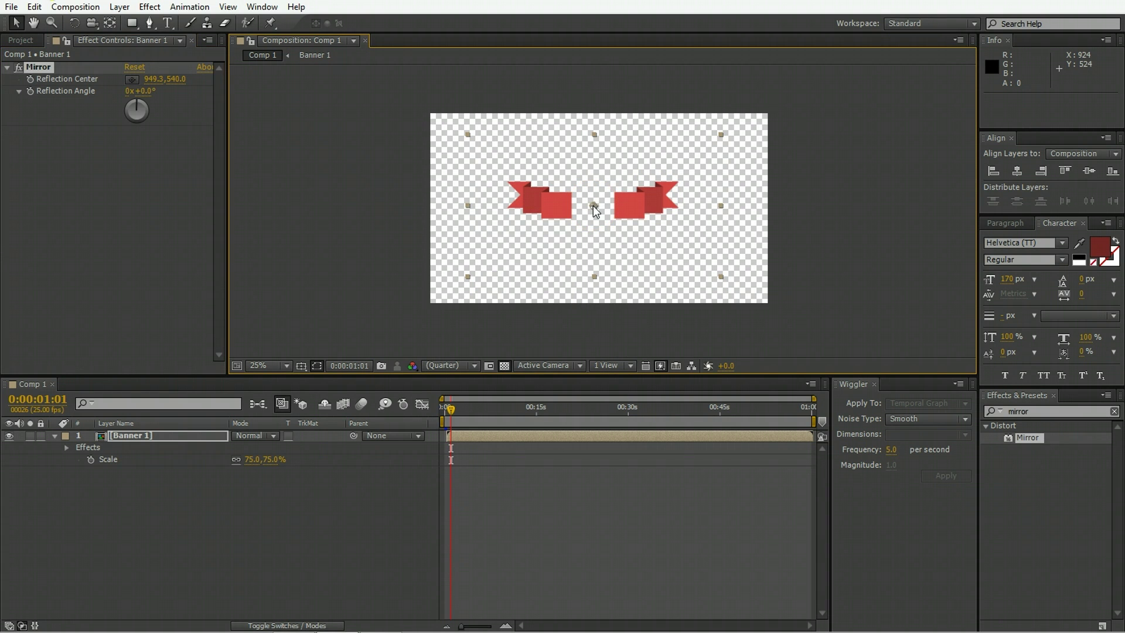
drag(593, 206, 589, 206)
Preview the mirrored banner unfolding from both sides at a closer view, replaying it from the start.
key(KP_0)
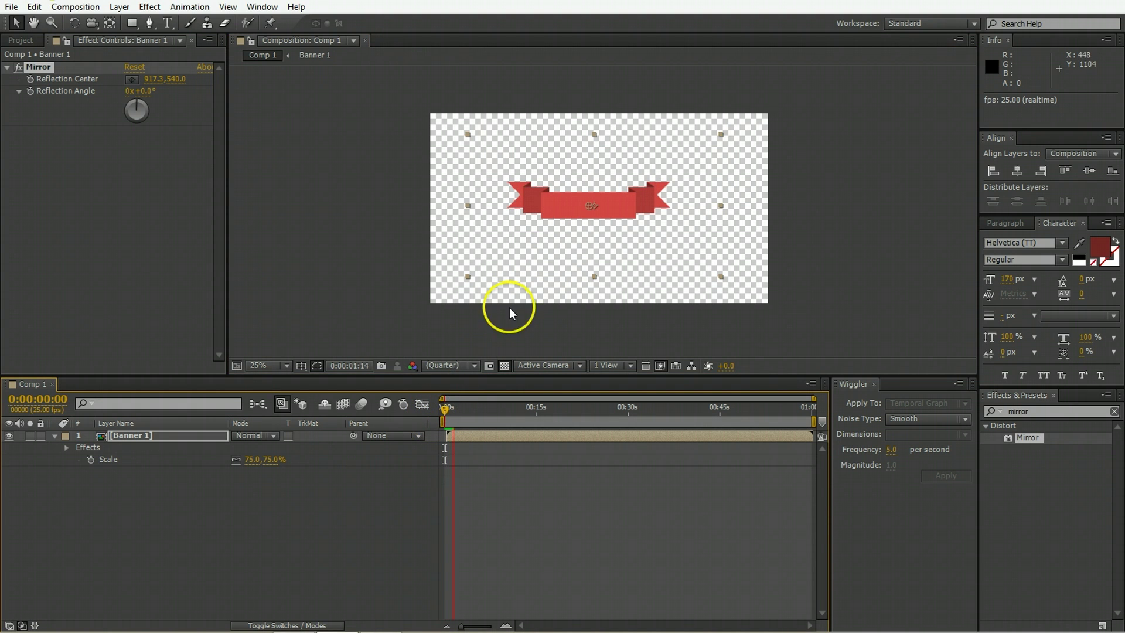
key(space)
scroll(537, 226, up, 2)
click(440, 416)
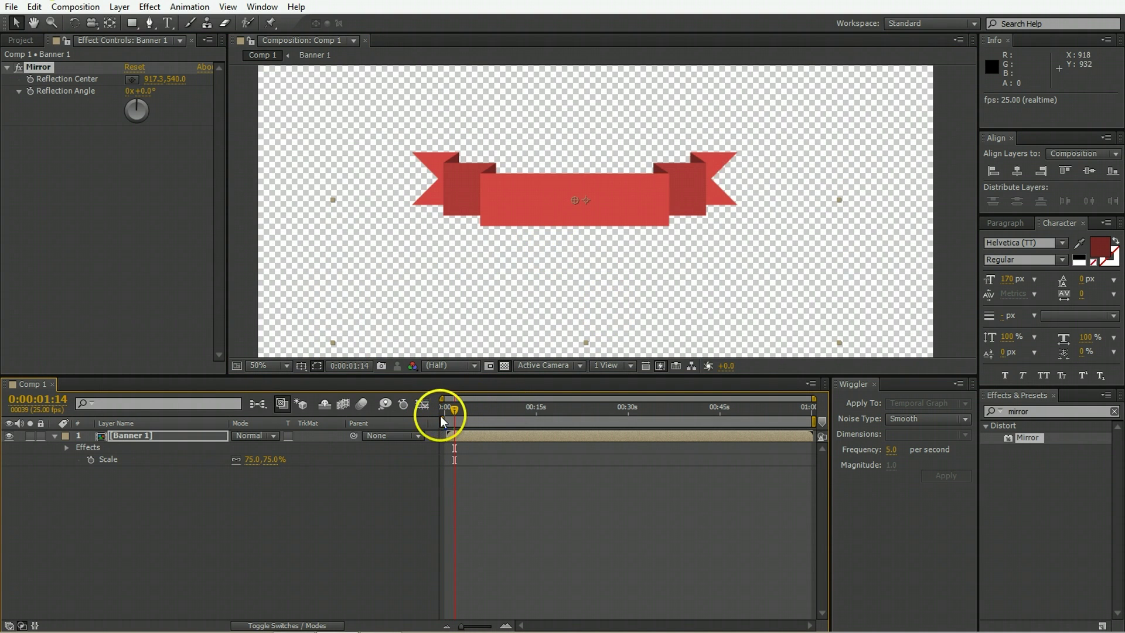
key(space)
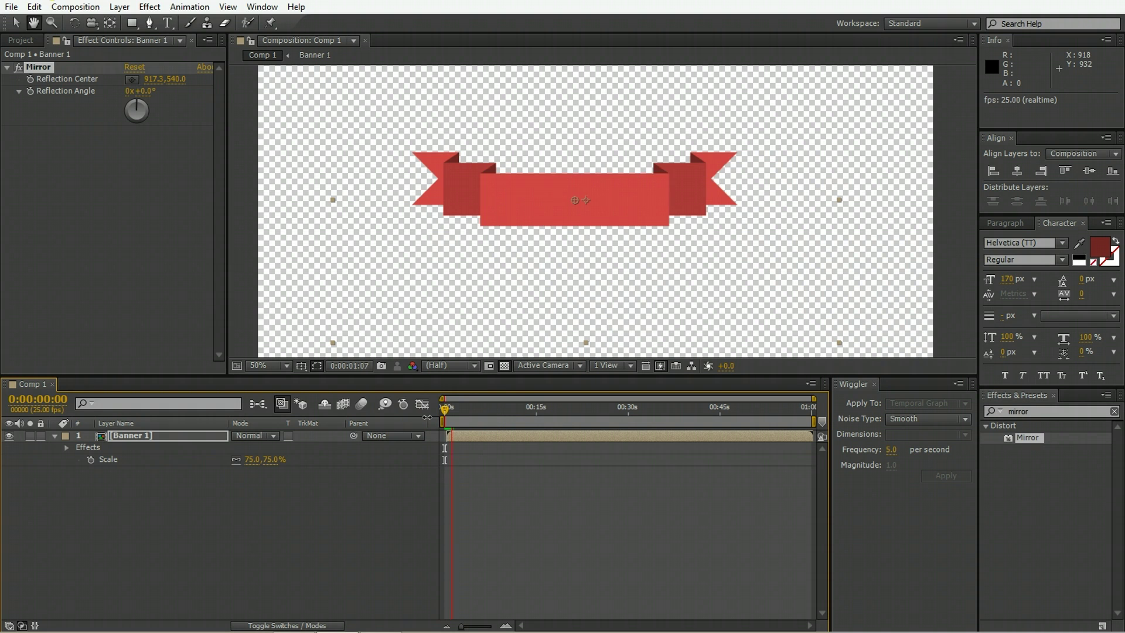
key(space)
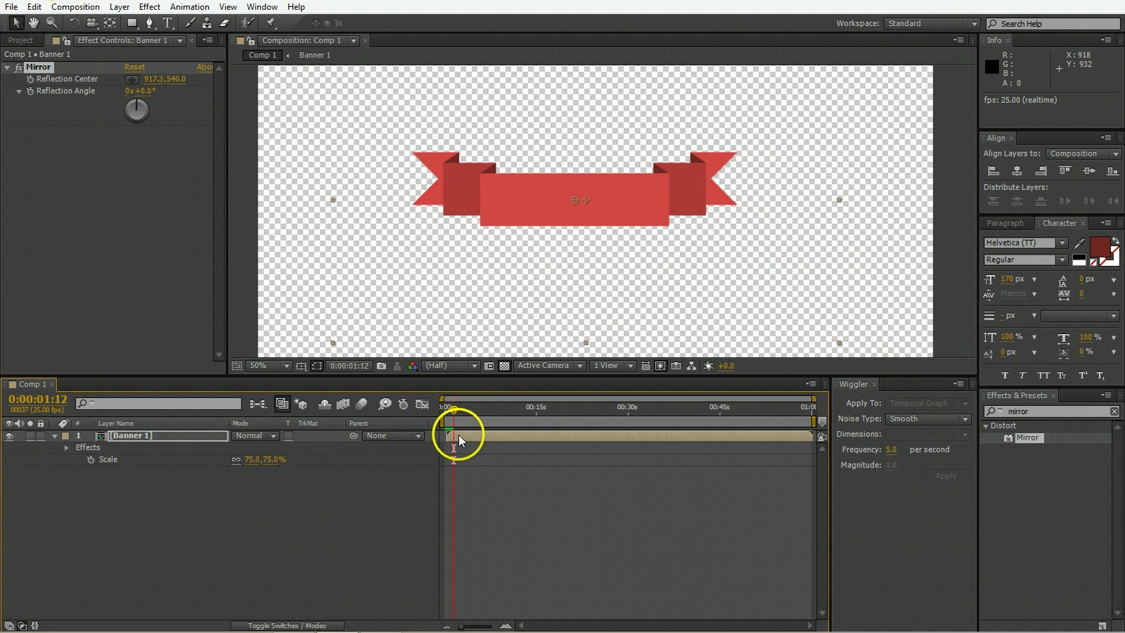
Remove the Mirror effect from the banner layer.
click(544, 460)
key(comma)
key(apostrophe)
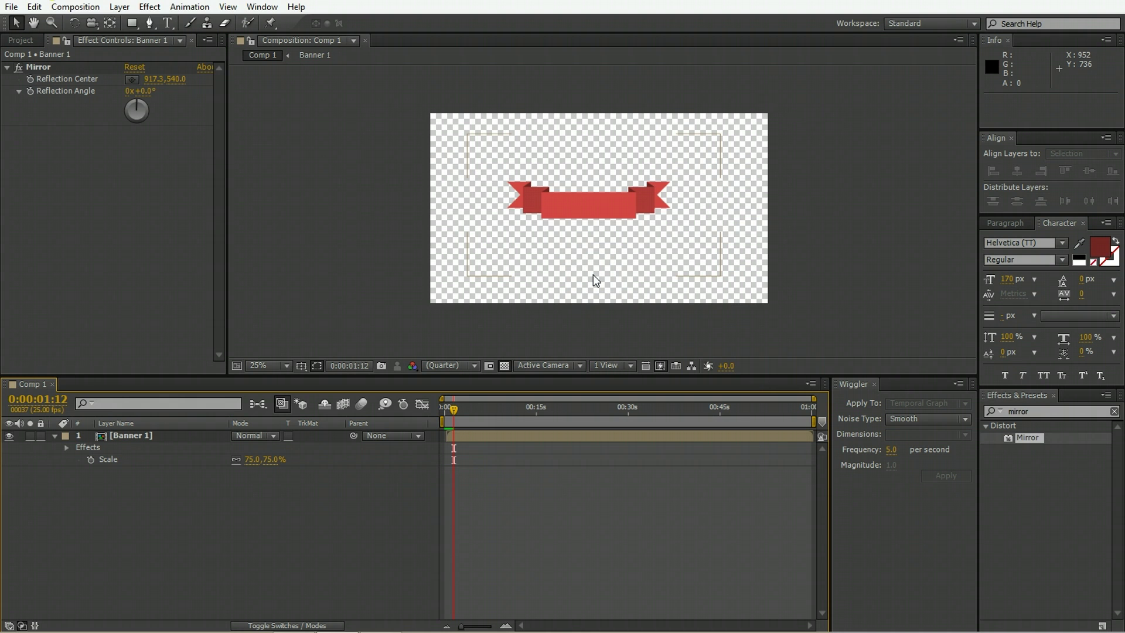
click(470, 435)
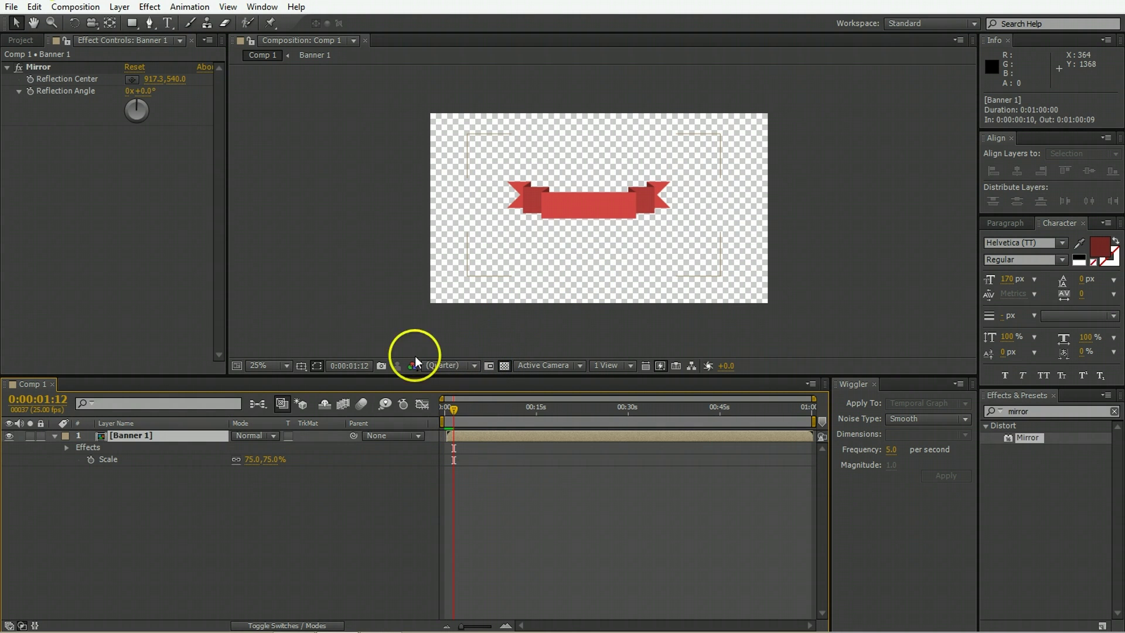
click(48, 66)
key(Delete)
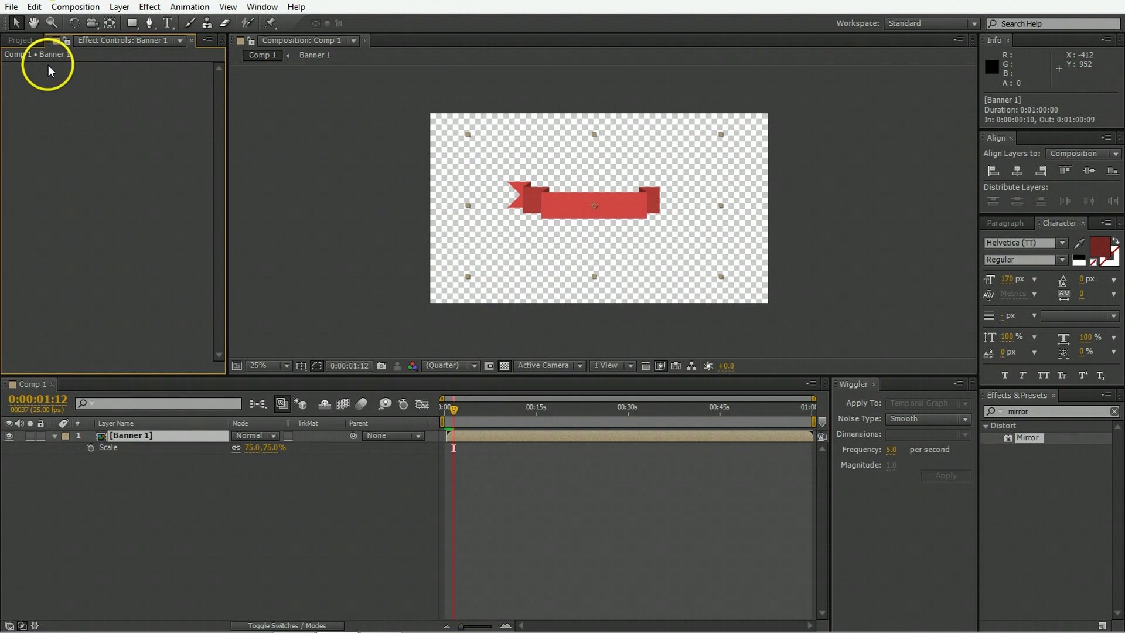
Enlarge the composition view to fill the window at 50% magnification and centre the banner in it.
key(period)
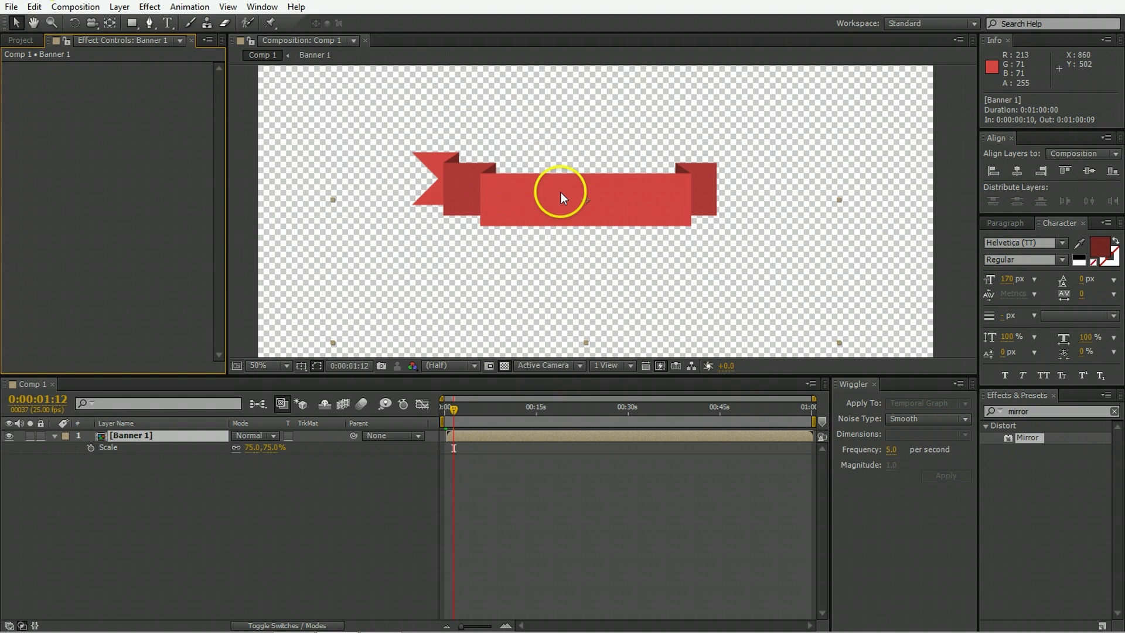
key(grave)
key(space)
drag(570, 271, 585, 234)
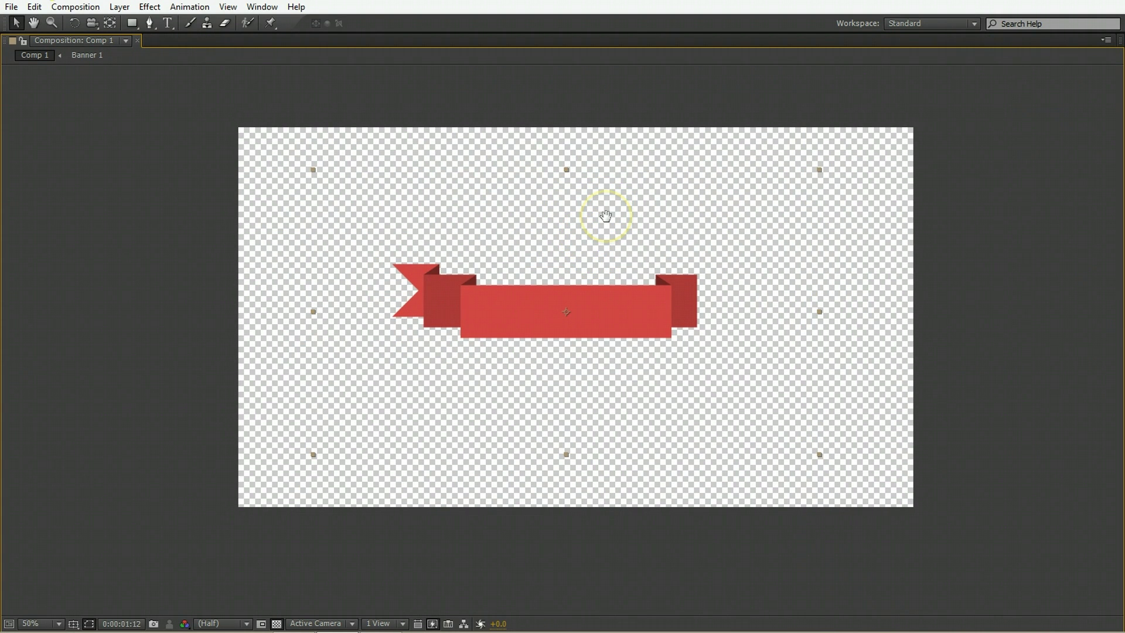